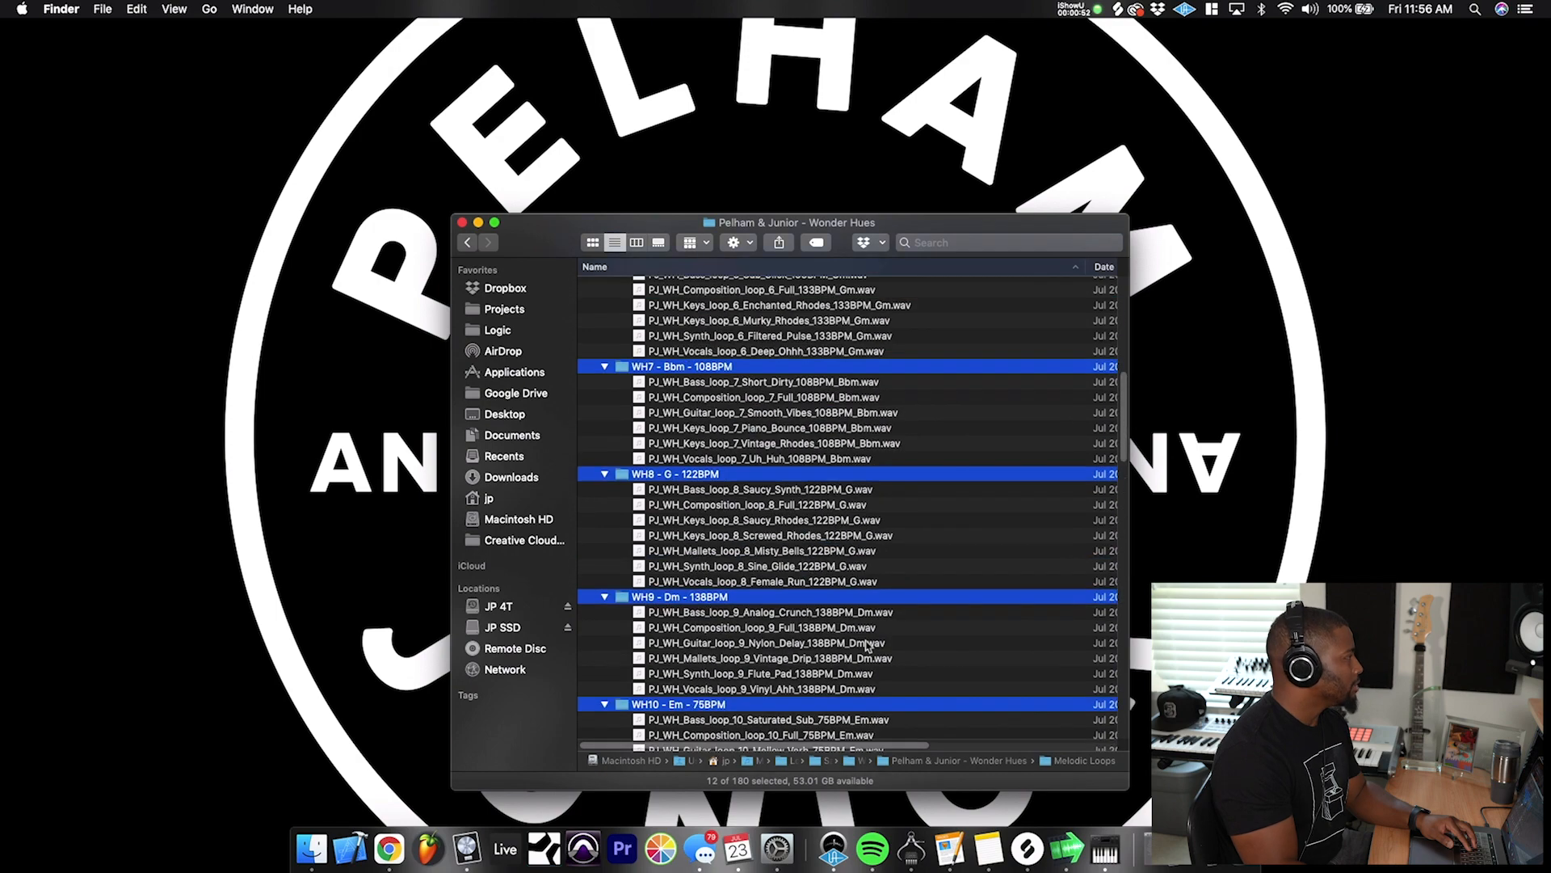
- Look through the loop folders and the Melodic One shots categories of the Wonder Hues sample pack
scroll(865, 639, down, 15)
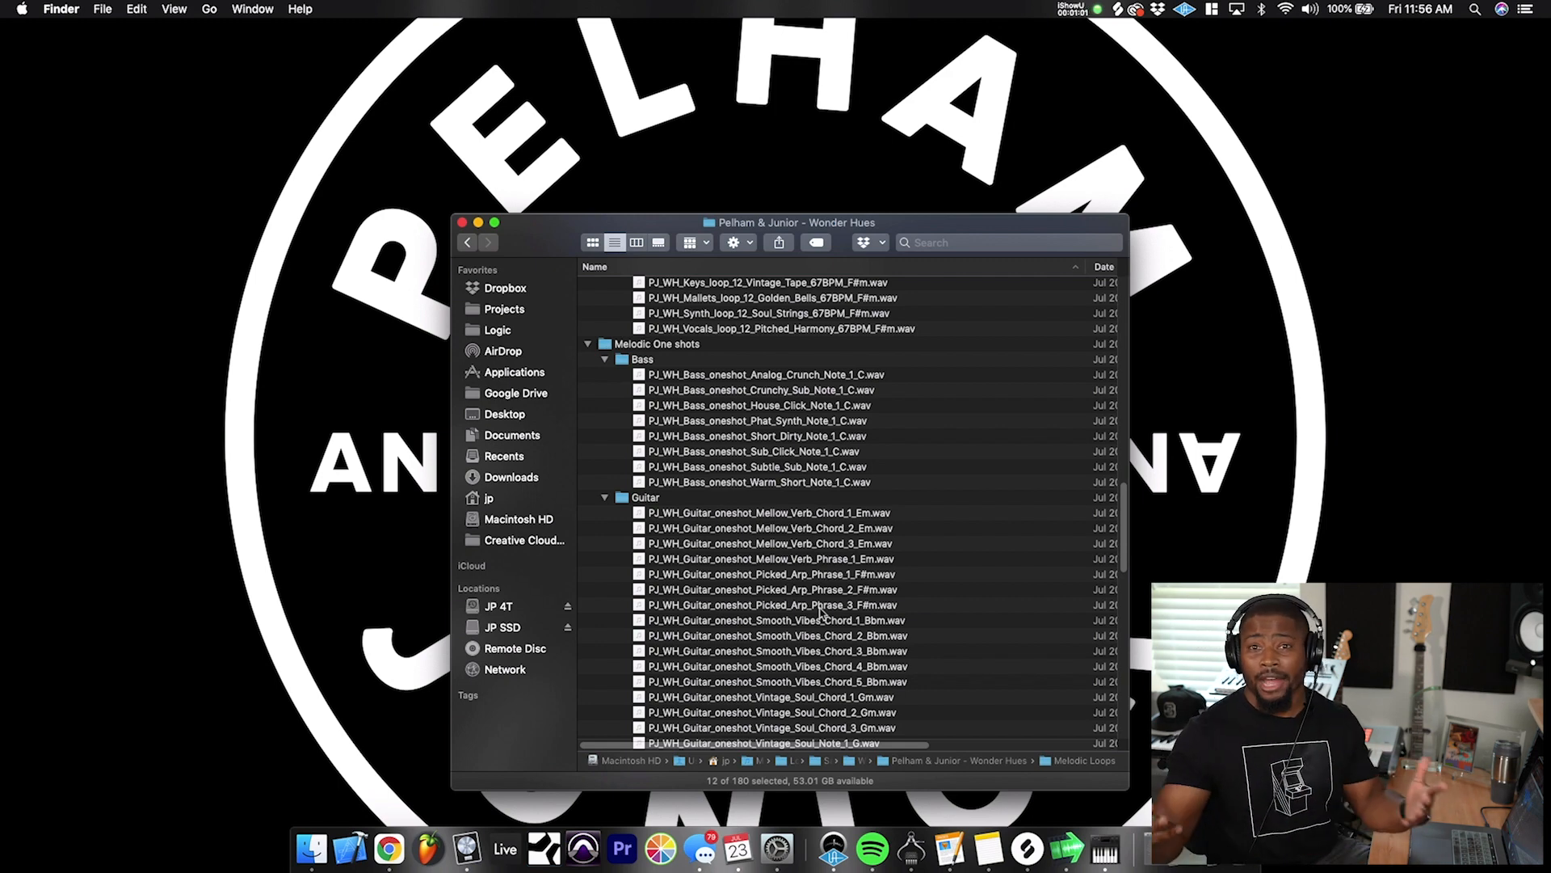
scroll(822, 611, up, 5)
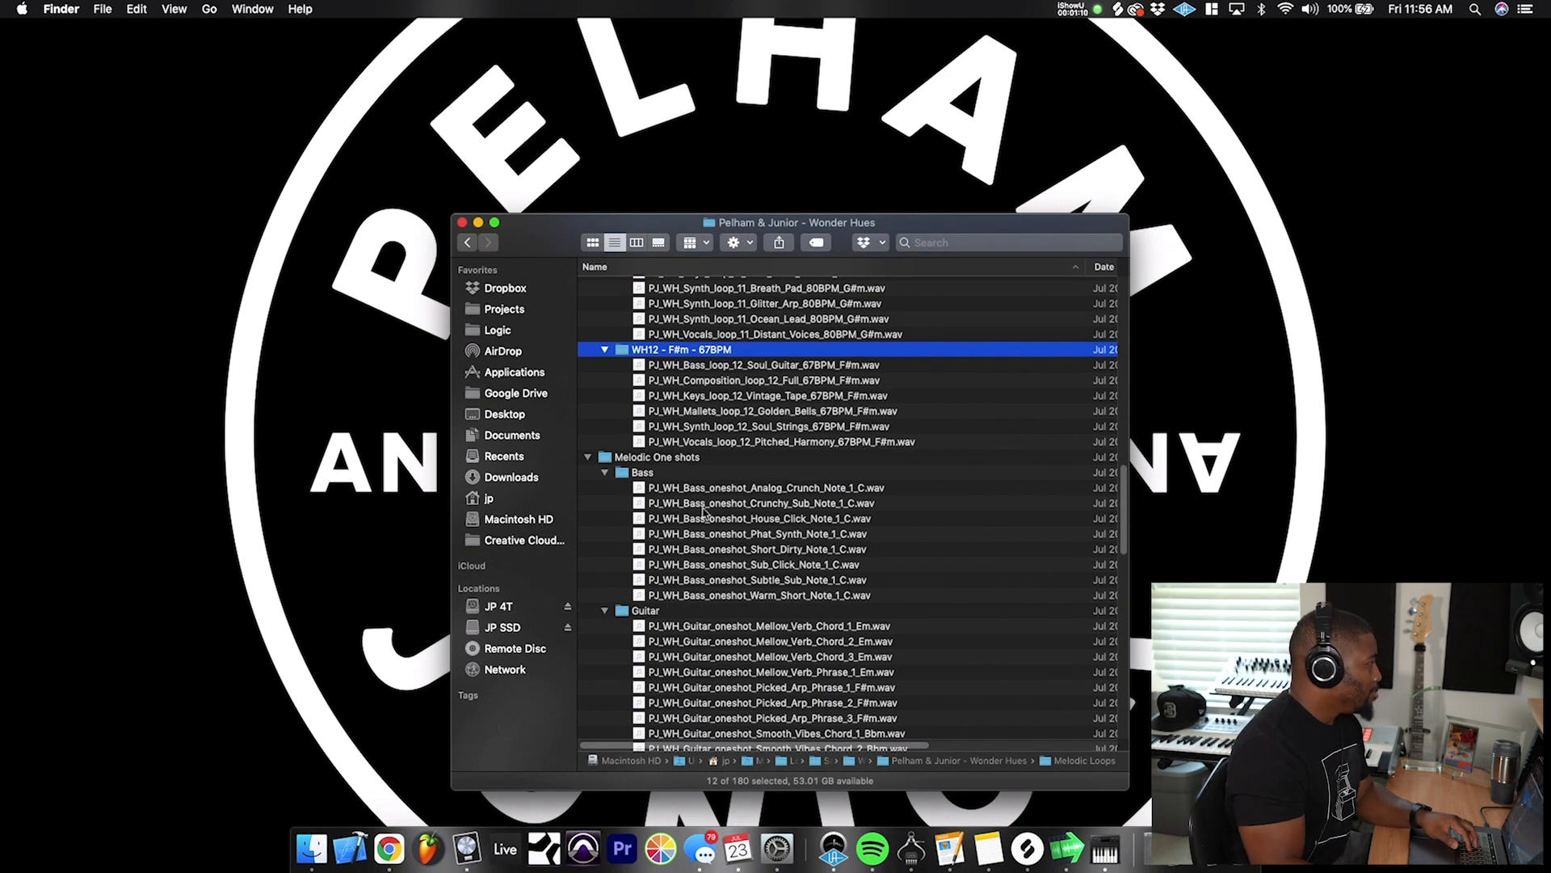
scroll(723, 533, down, 7)
scroll(724, 550, down, 6)
scroll(722, 539, down, 20)
scroll(722, 473, down, 8)
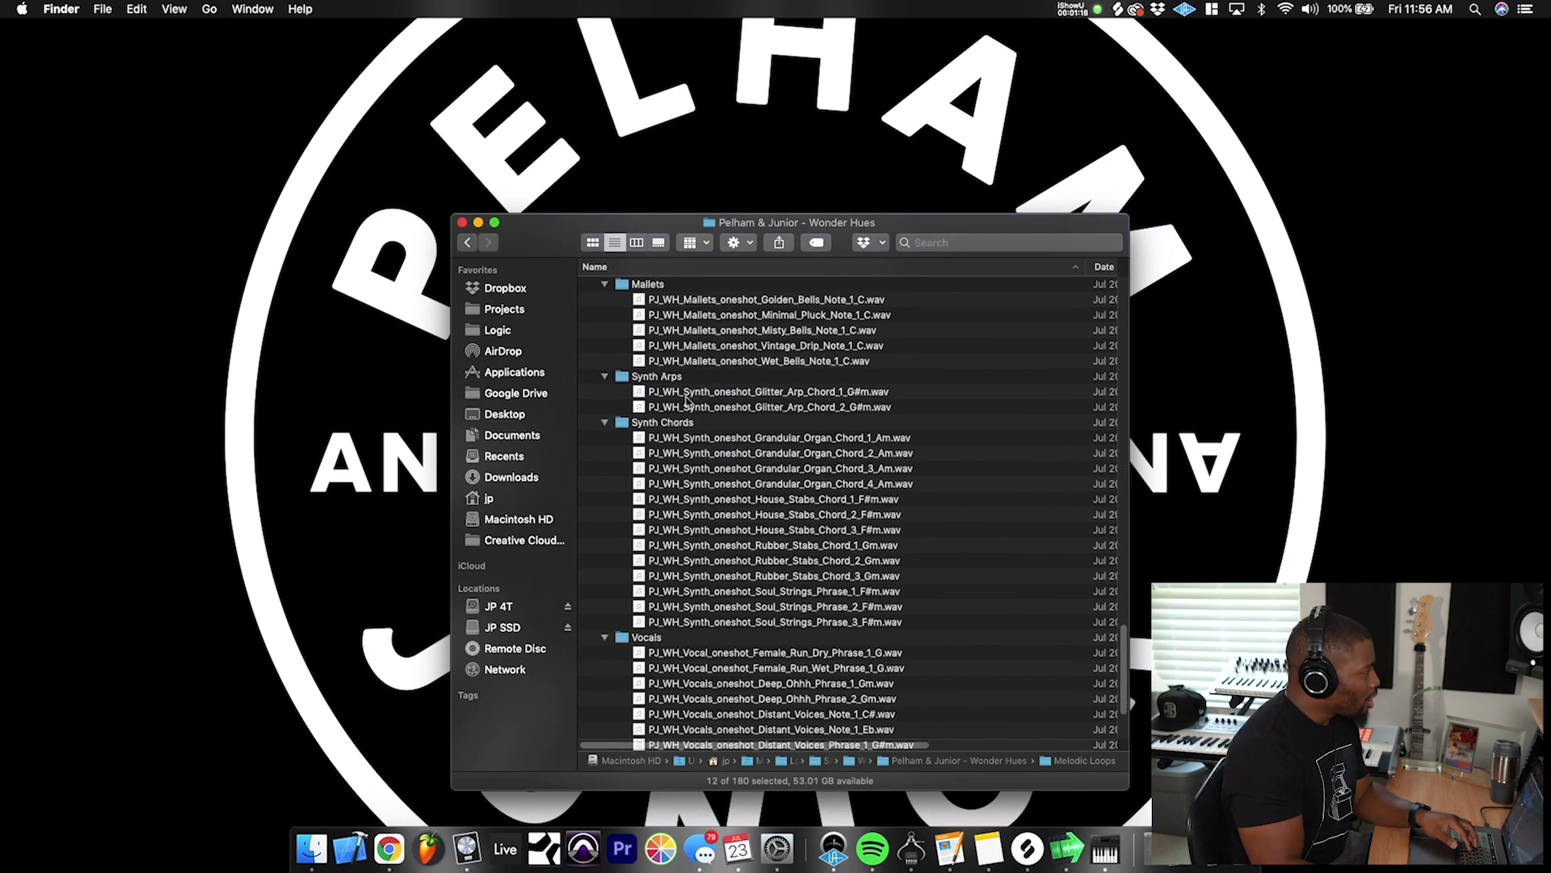
scroll(729, 602, up, 20)
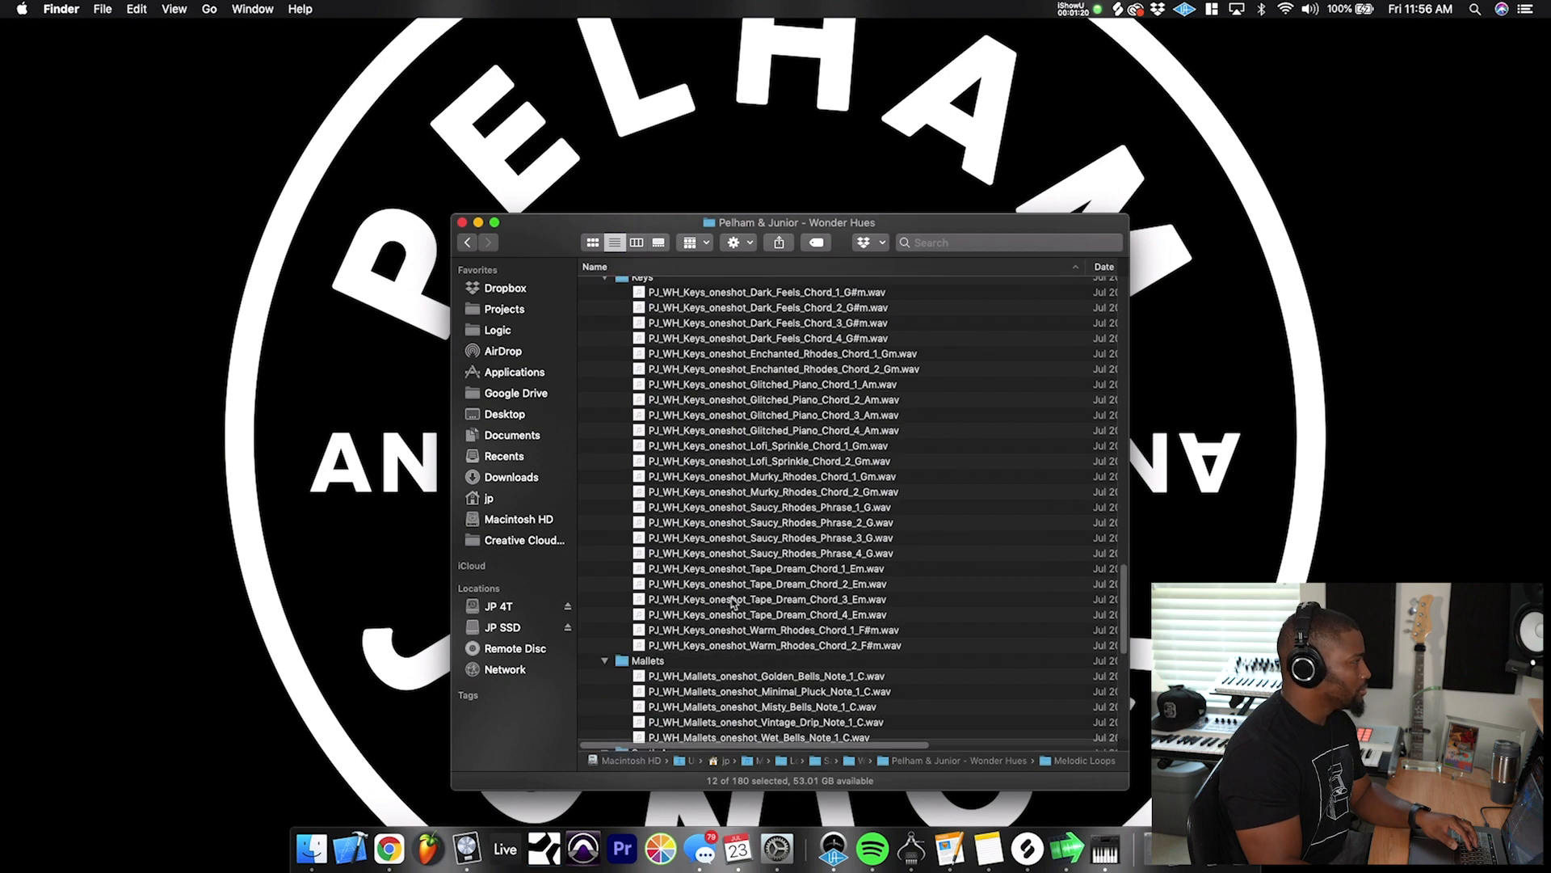
scroll(733, 604, up, 8)
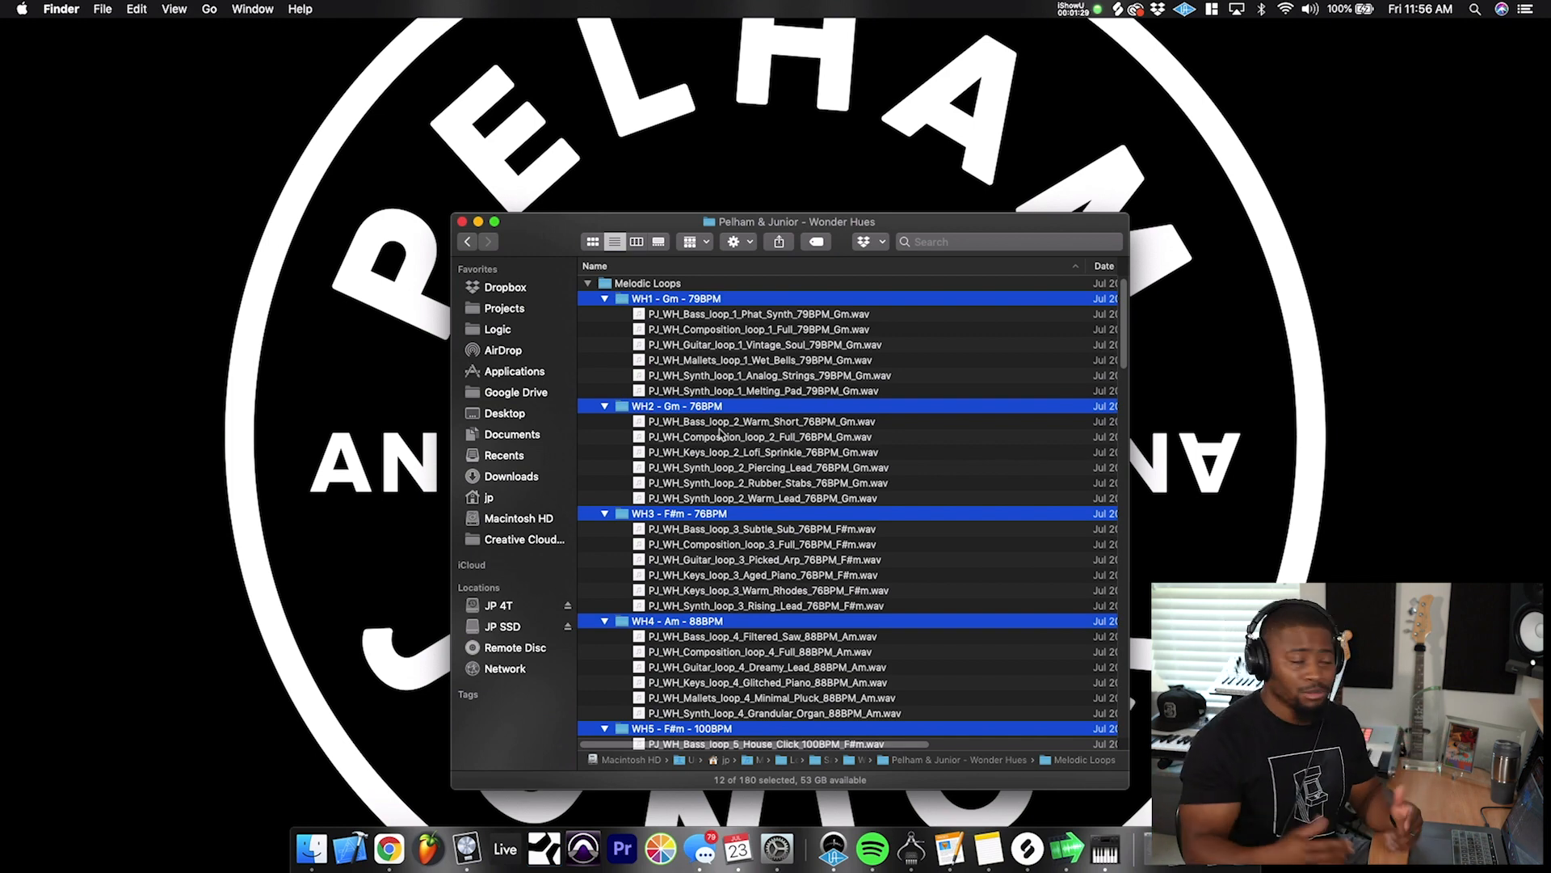
- Preview PJ_WH_Composition_loop_2_Full_76BPM_Gm.wav with Quick Look, moving the preview clear of the file list, and close it
click(705, 437)
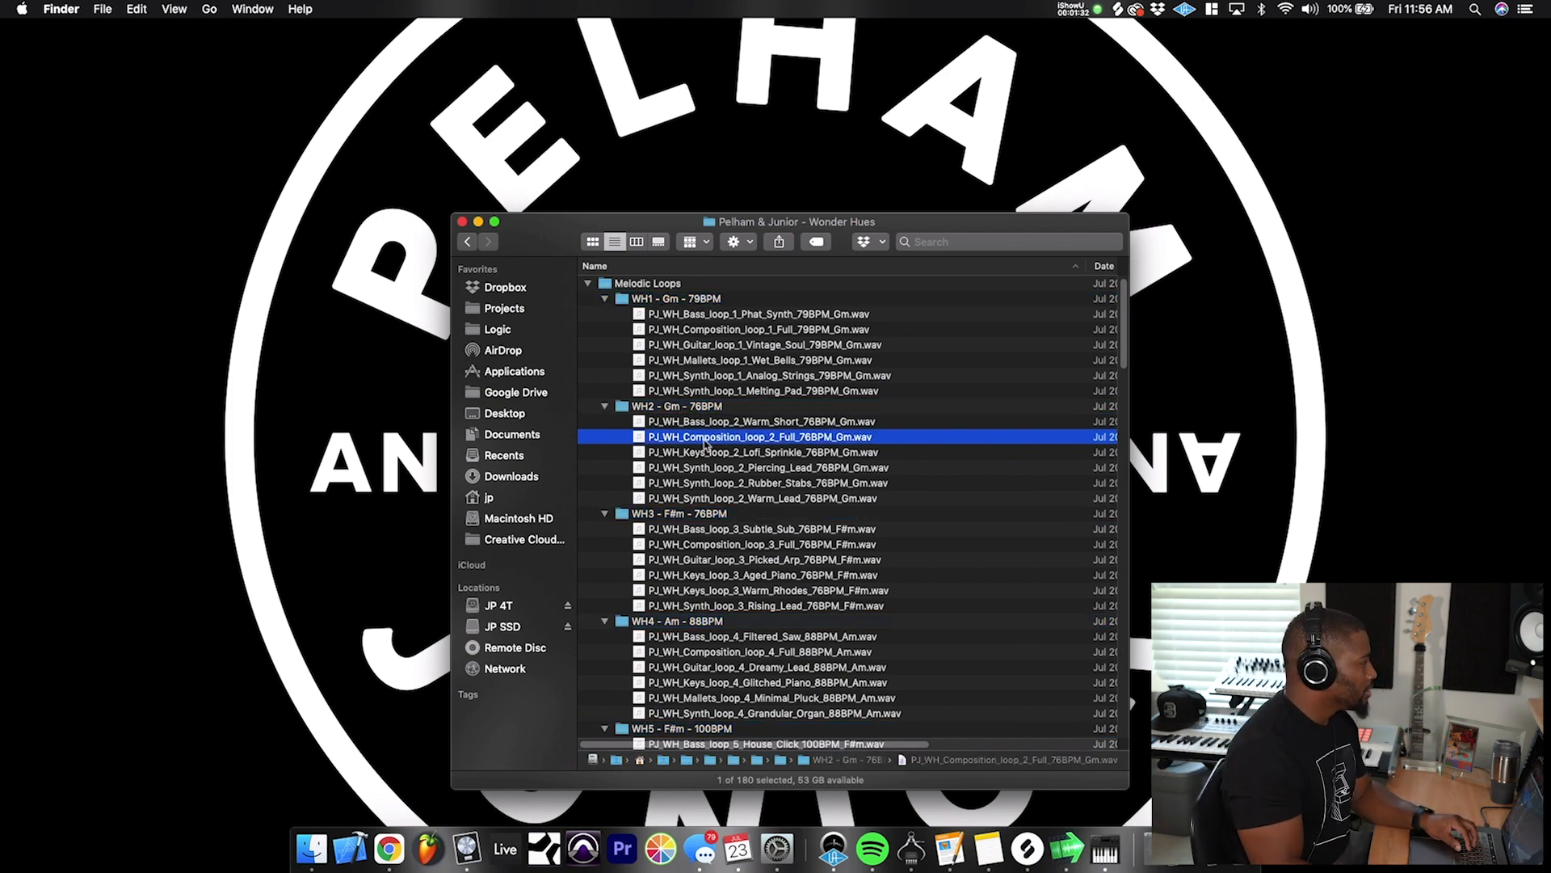
key(space)
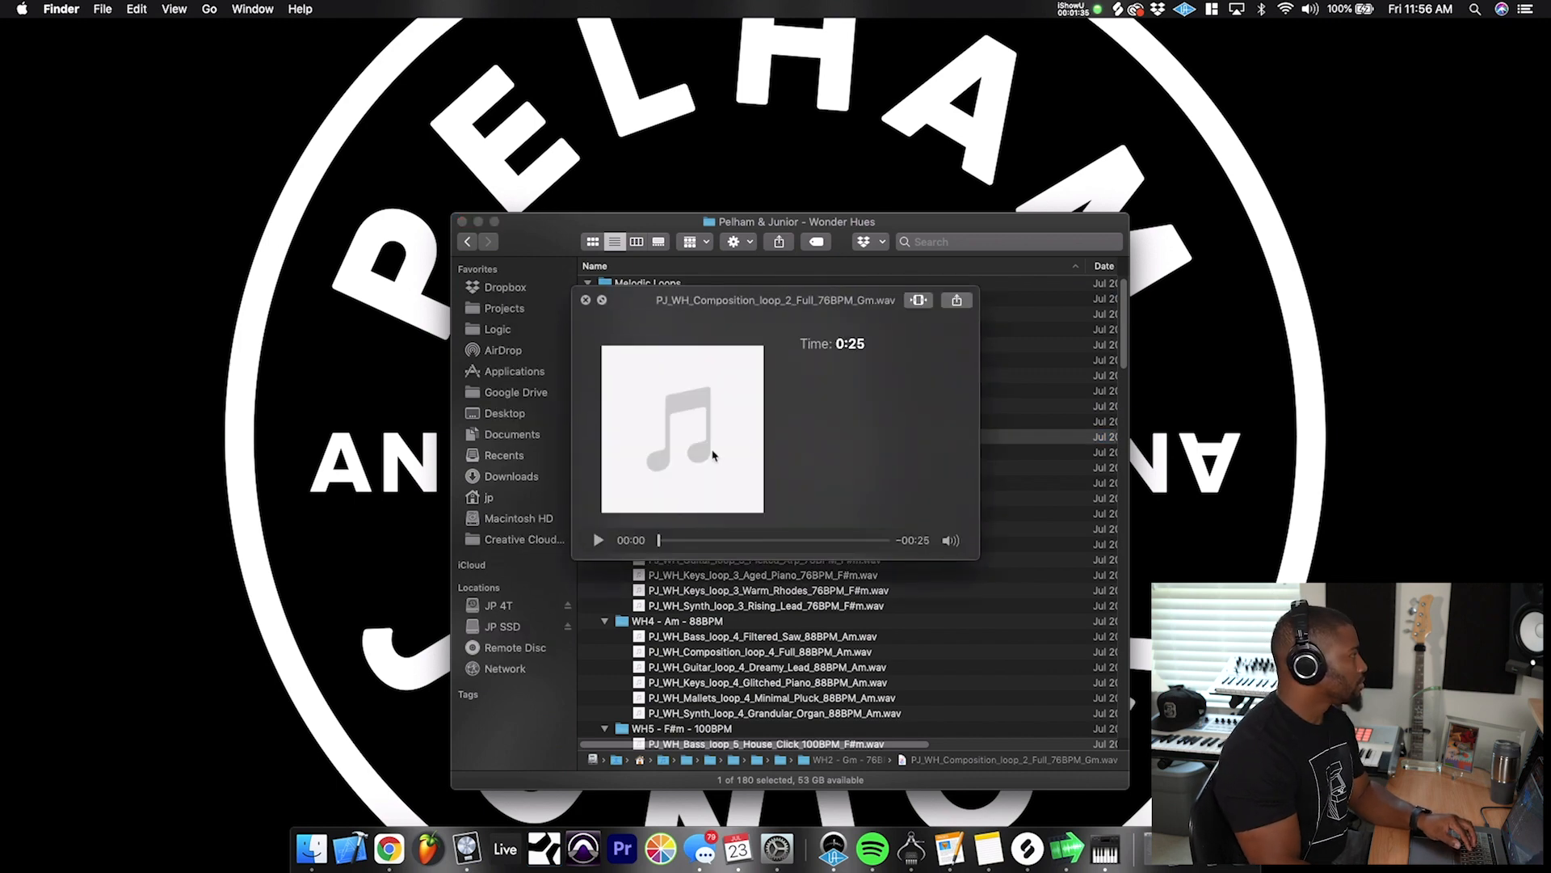
mouse_move(951, 540)
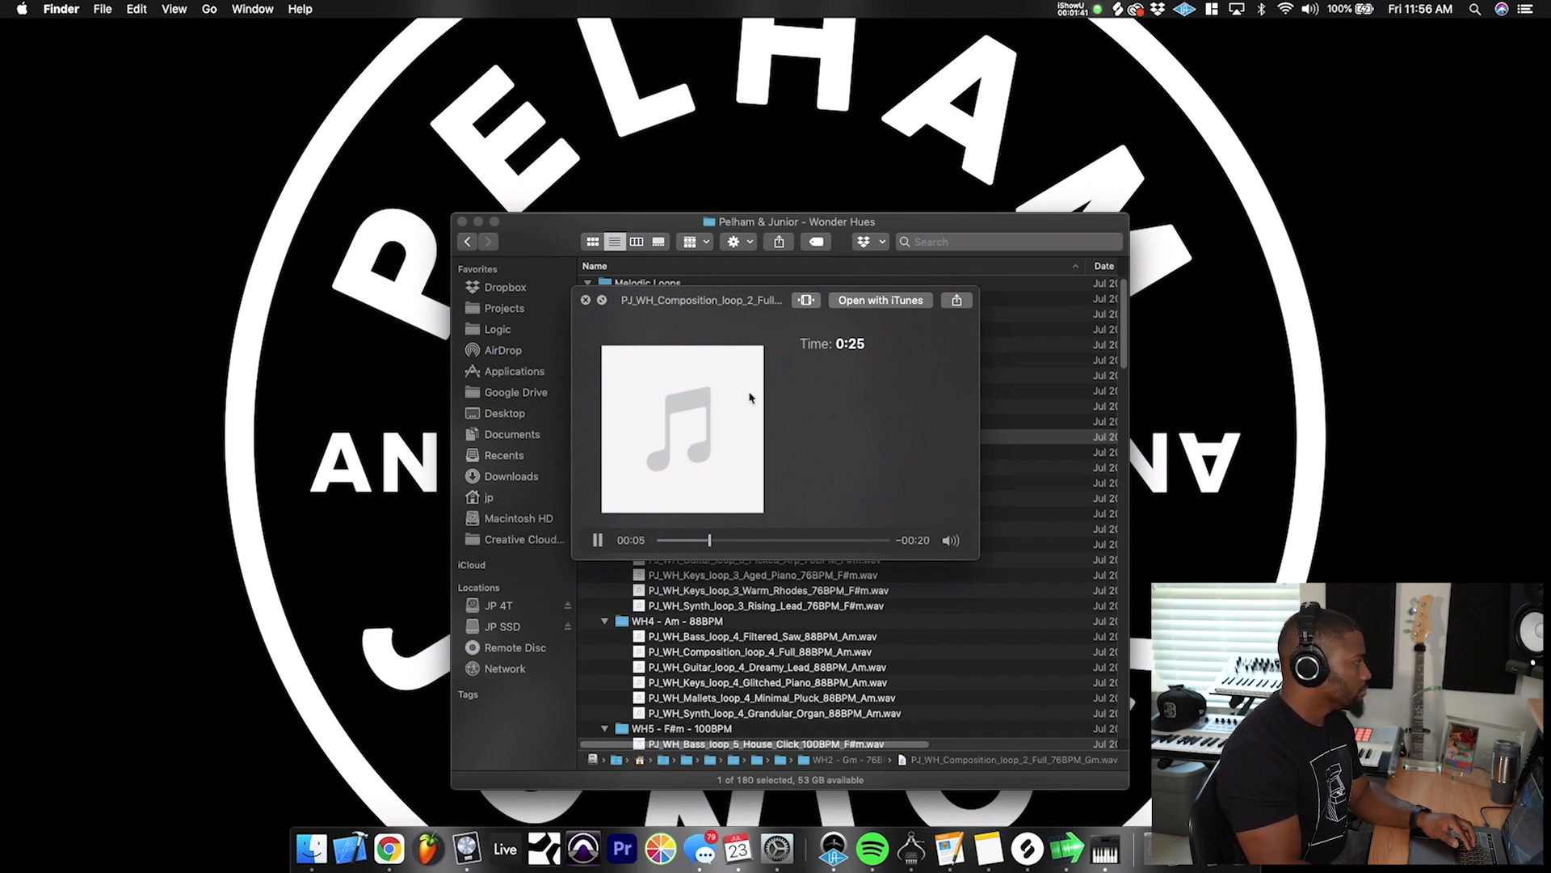
drag(658, 308, 1098, 339)
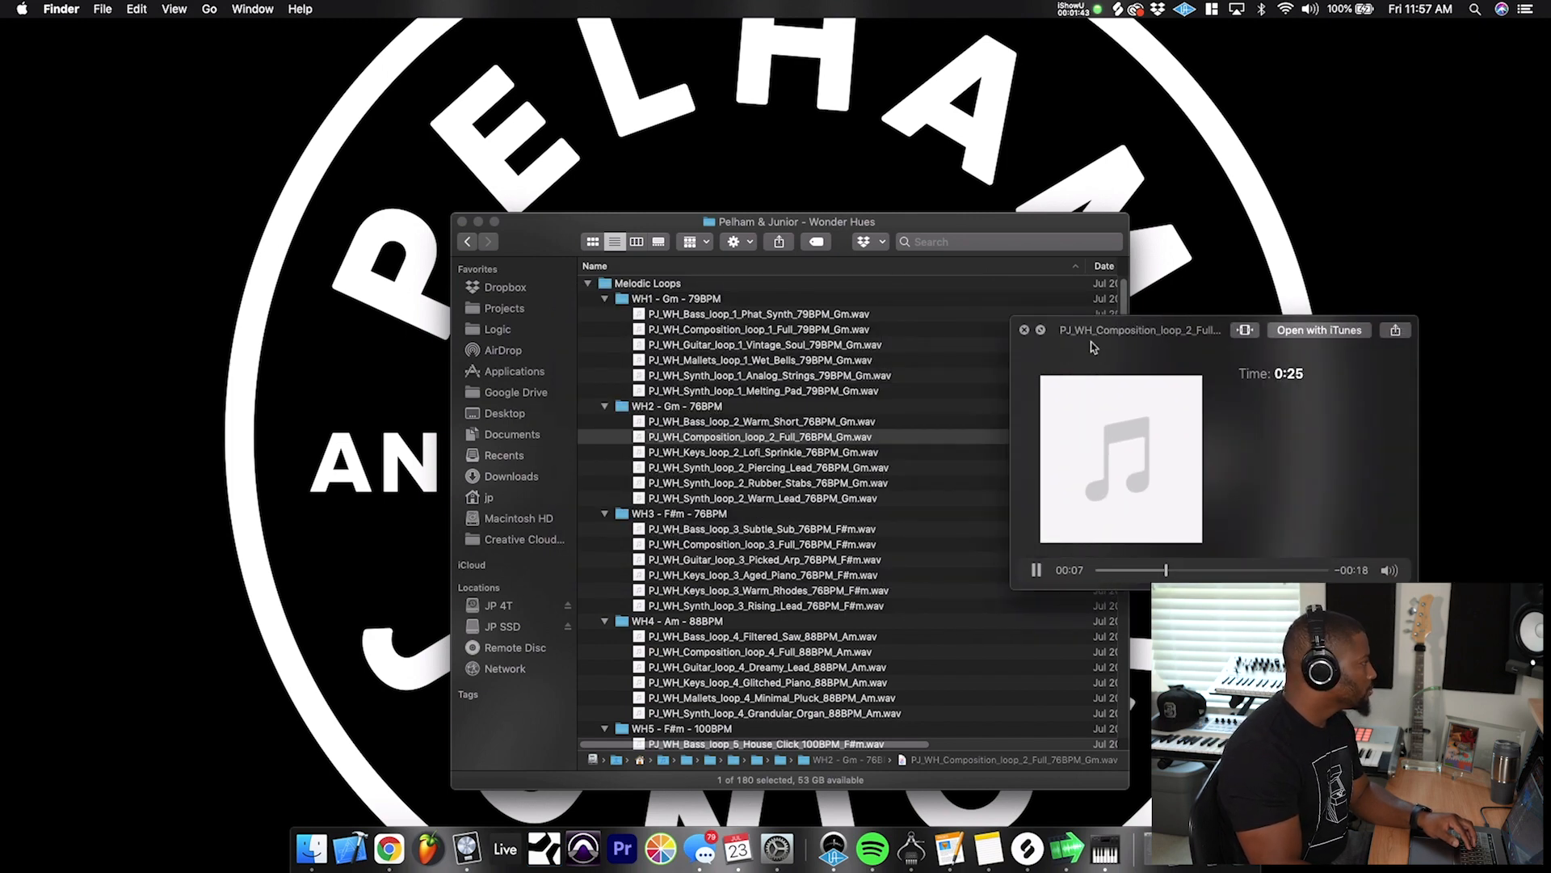
scroll(789, 539, down, 1)
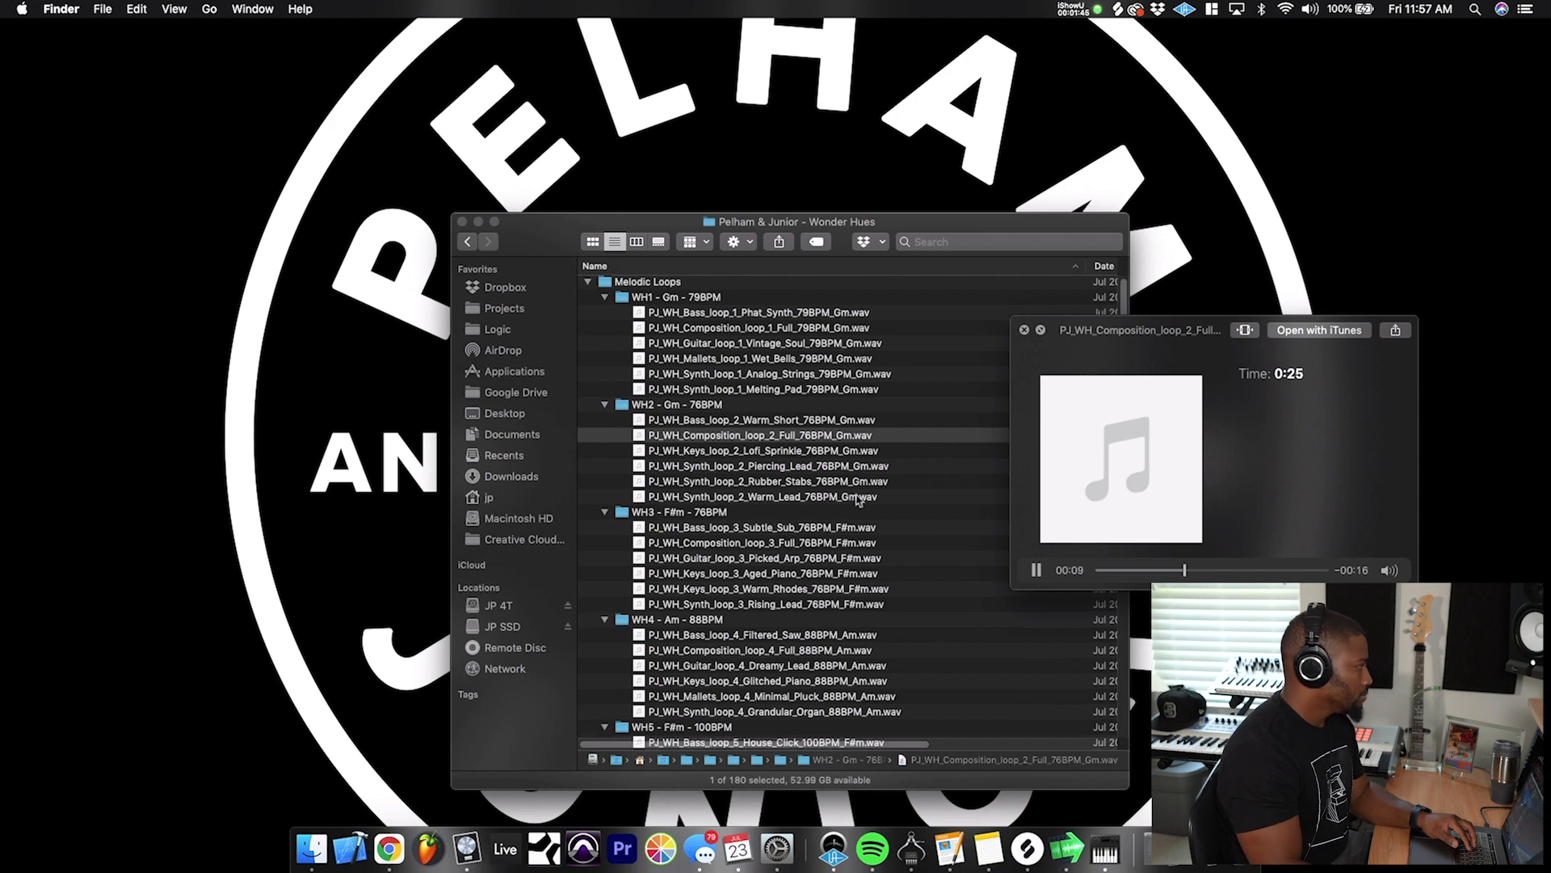
click(1024, 330)
- Preview PJ_WH_Composition_loop_4_Full_88BPM_Am.wav from the WH4 folder and close the preview
scroll(1024, 337, down, 5)
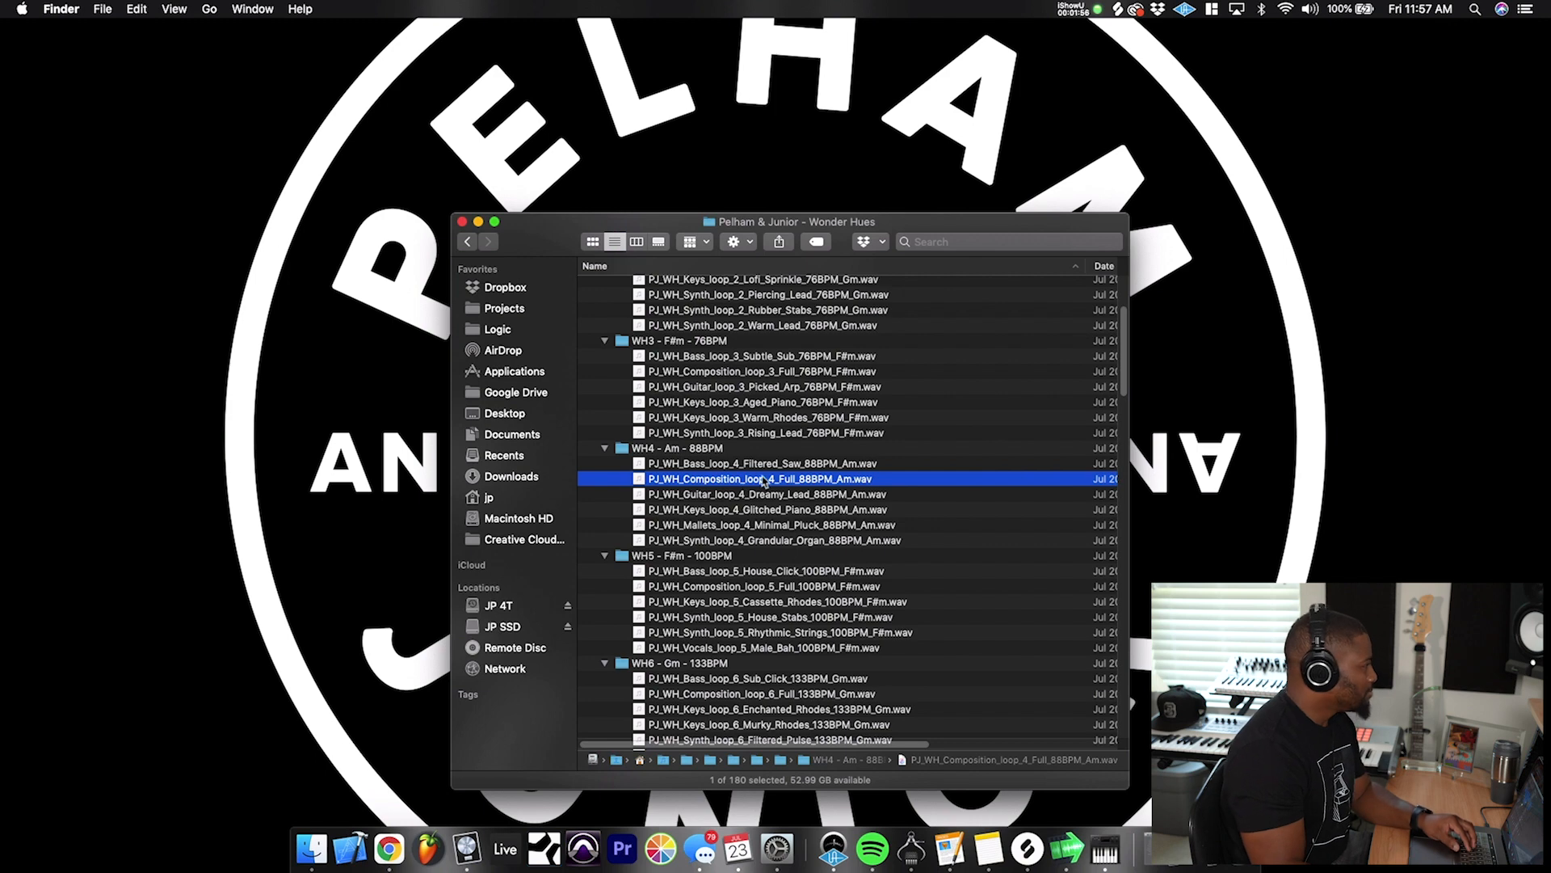
key(space)
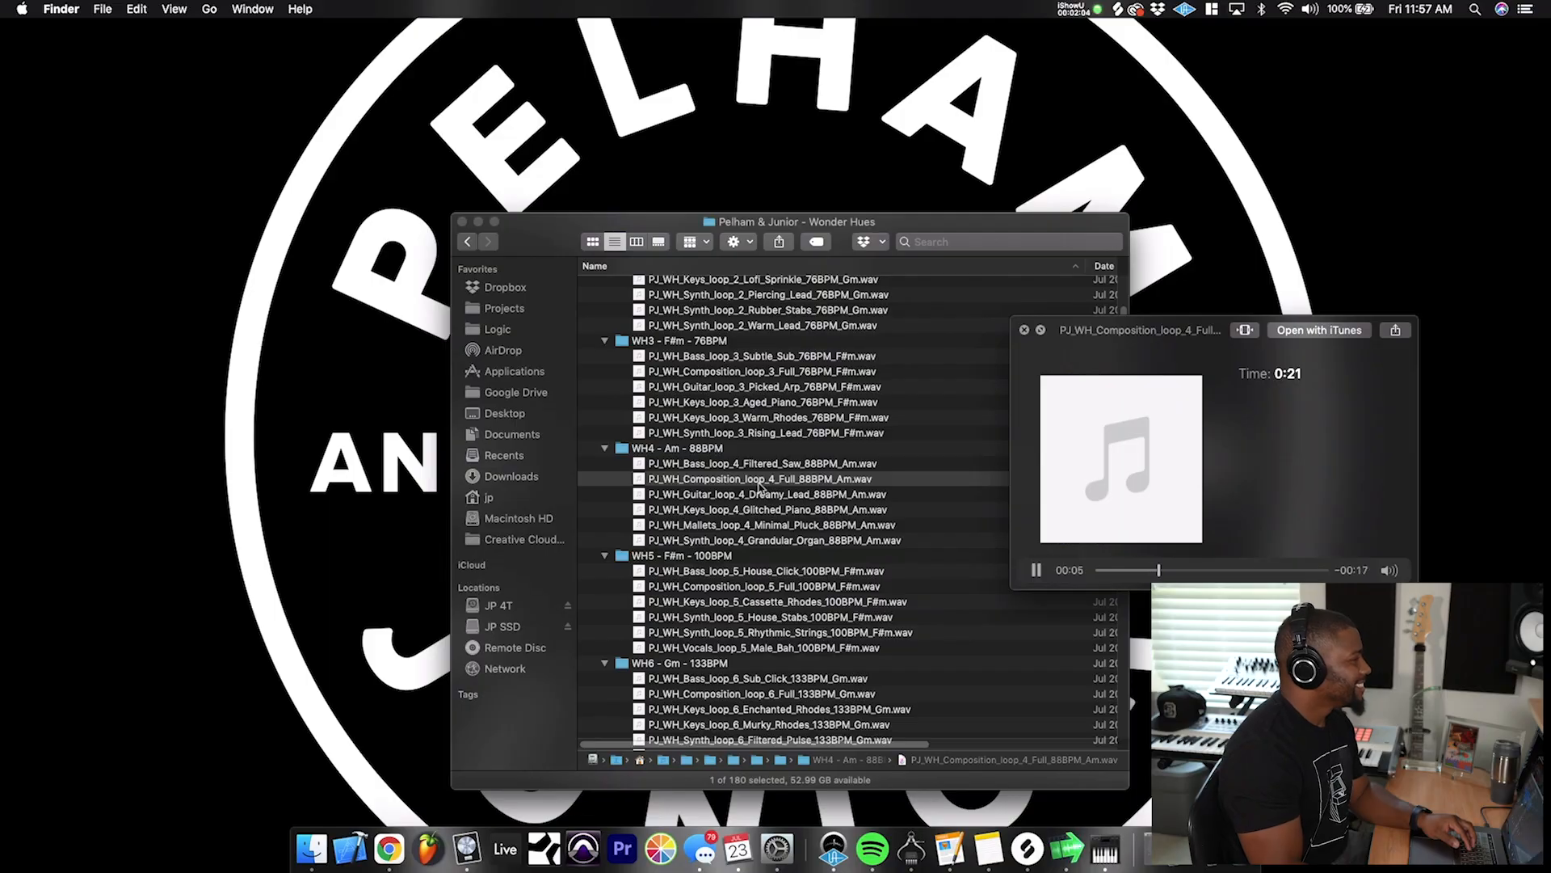
mouse_move(1389, 570)
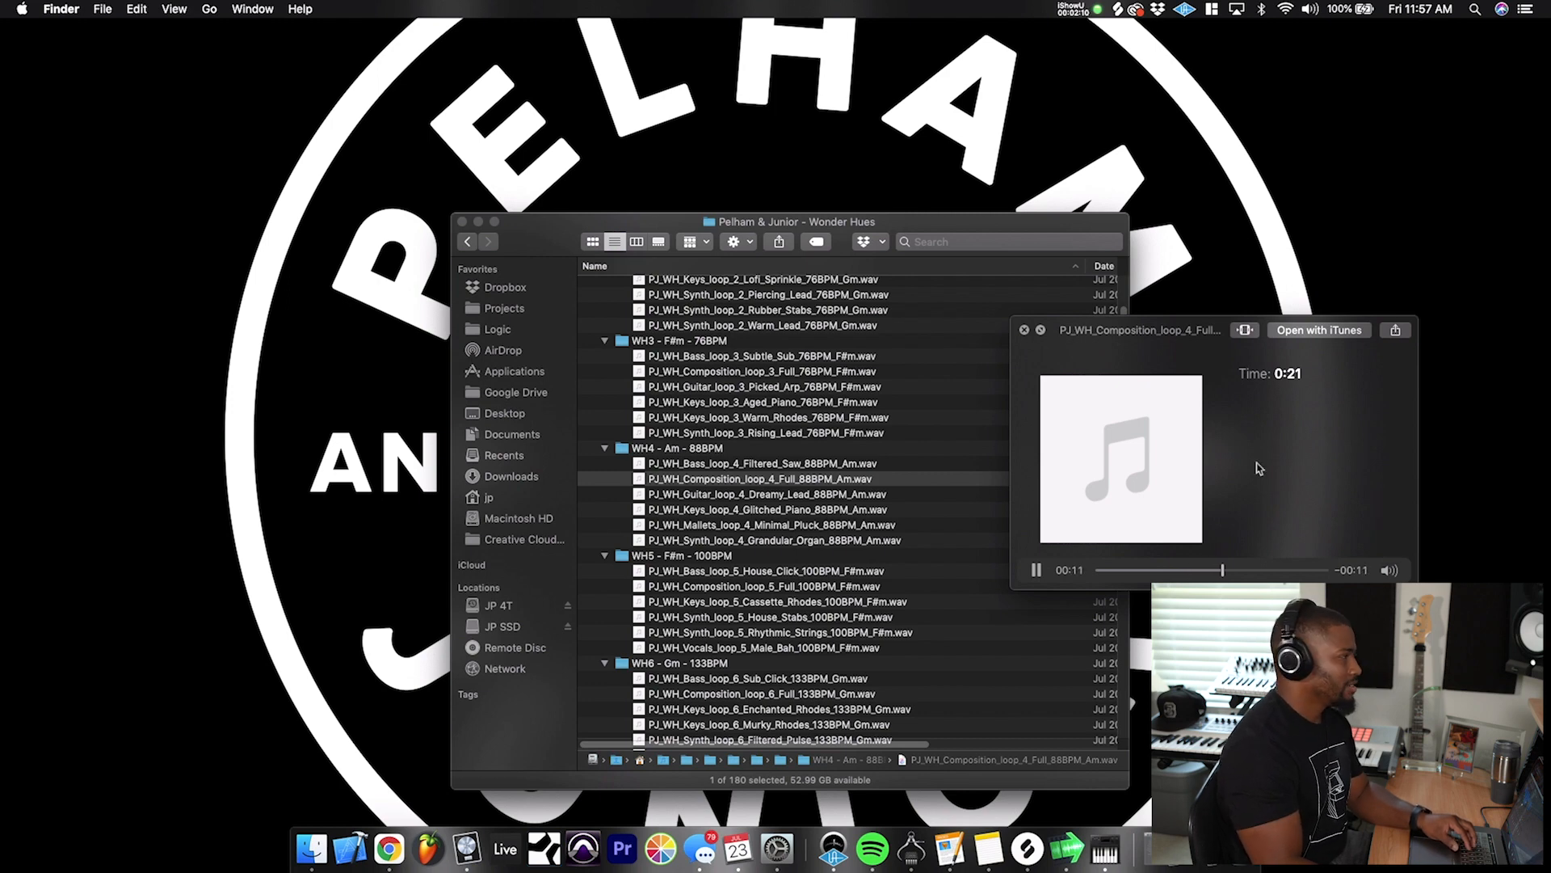
key(space)
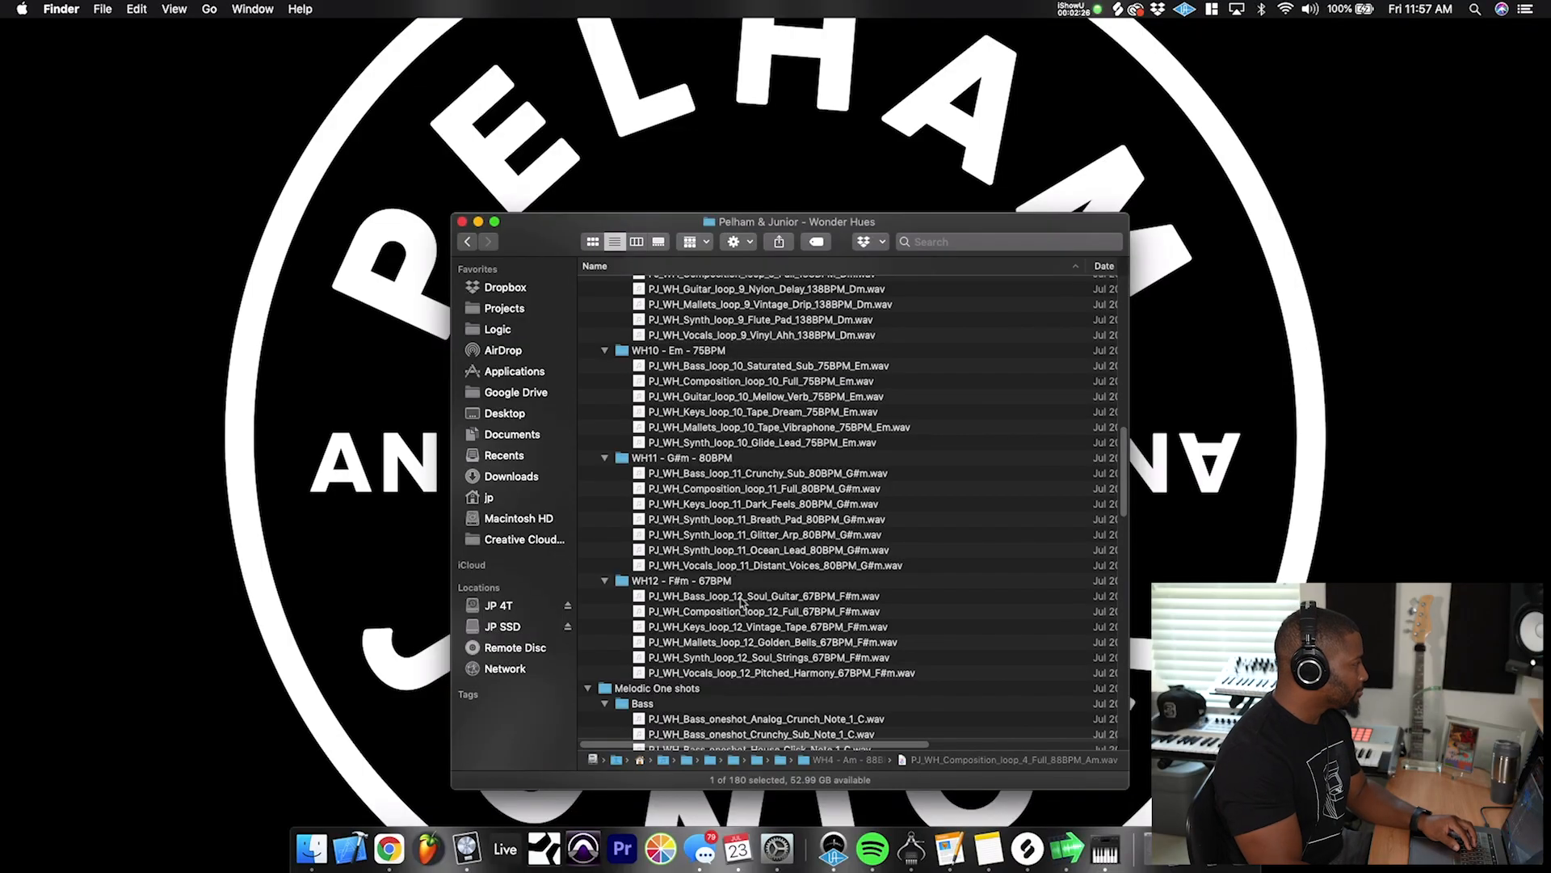
- Preview PJ_WH_Composition_loop_12_Full_67BPM_F#m.wav from the WH12 folder and close the preview
click(747, 611)
key(space)
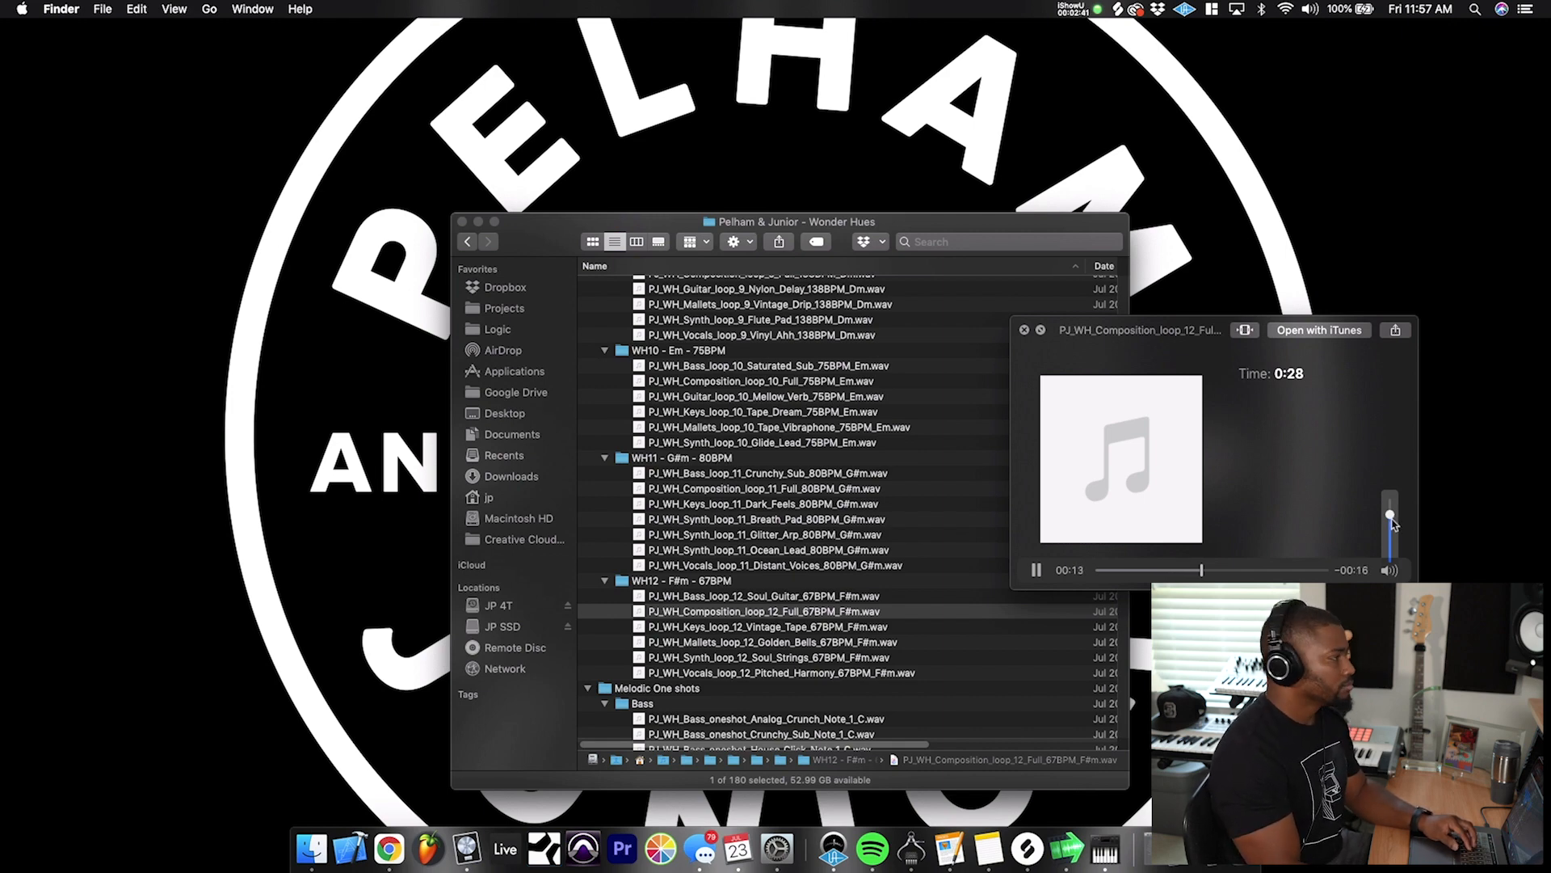
key(space)
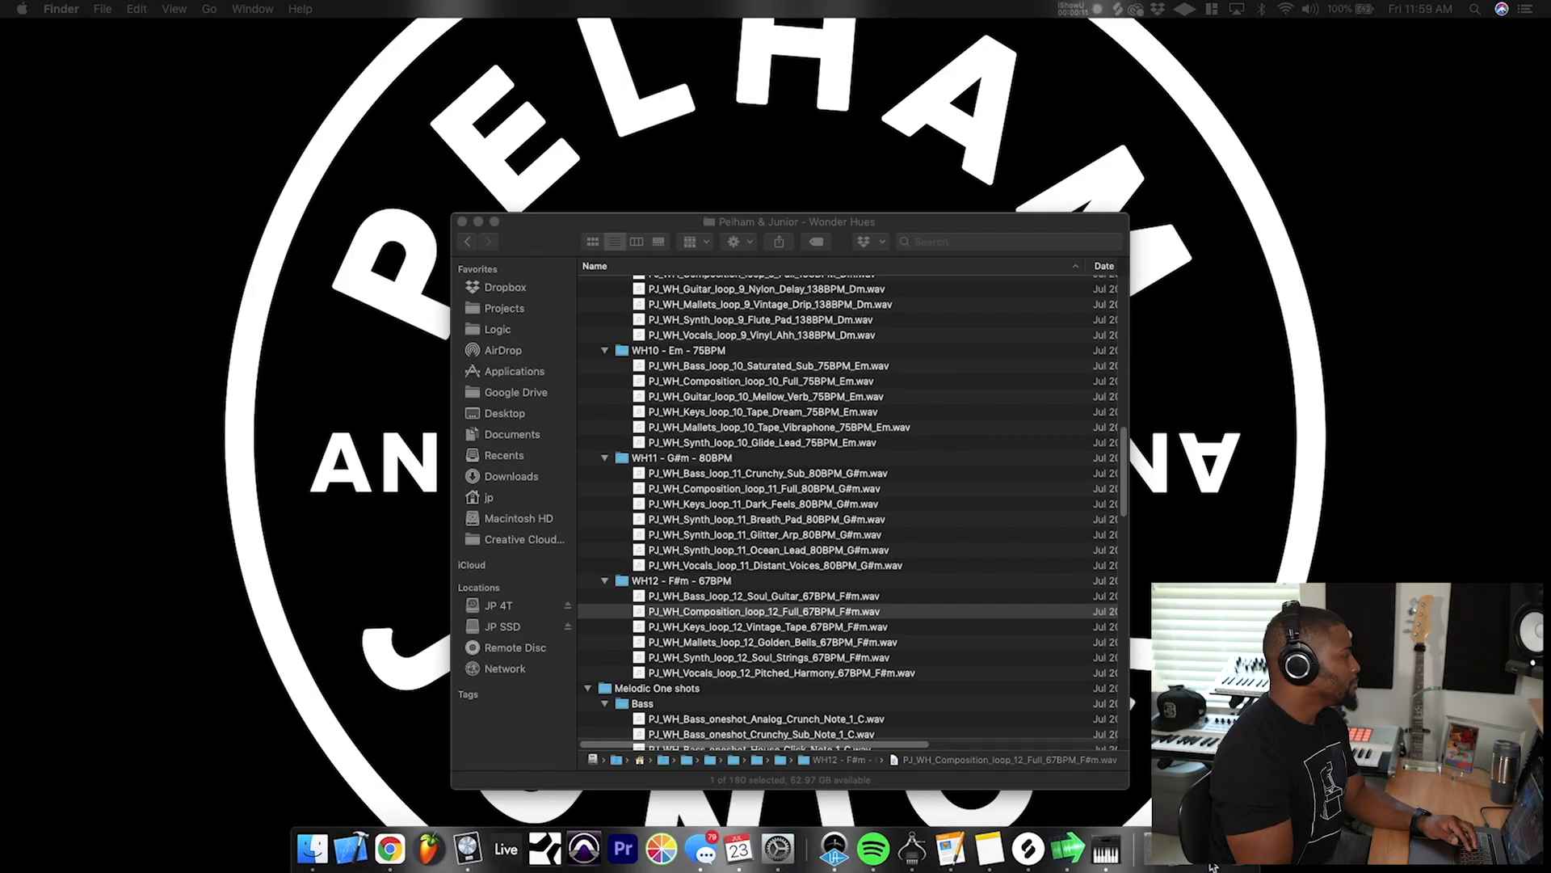
- Switch to the WH 12 project in Logic Pro X, solo the Keys_Vintage_Tape track and play it from the beginning
click(1202, 849)
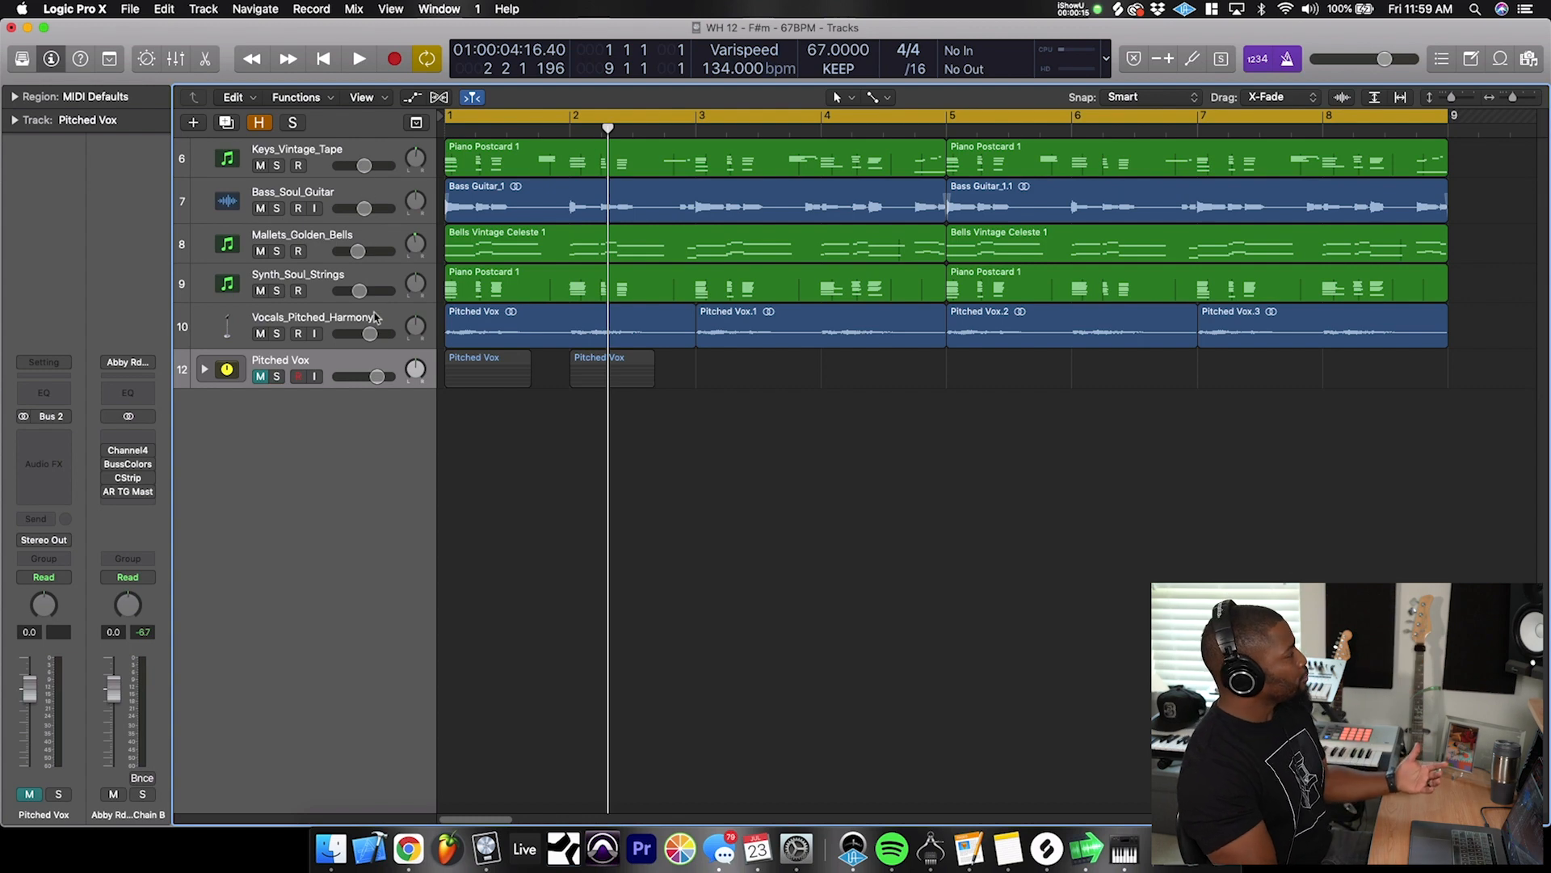
click(313, 162)
key(Return)
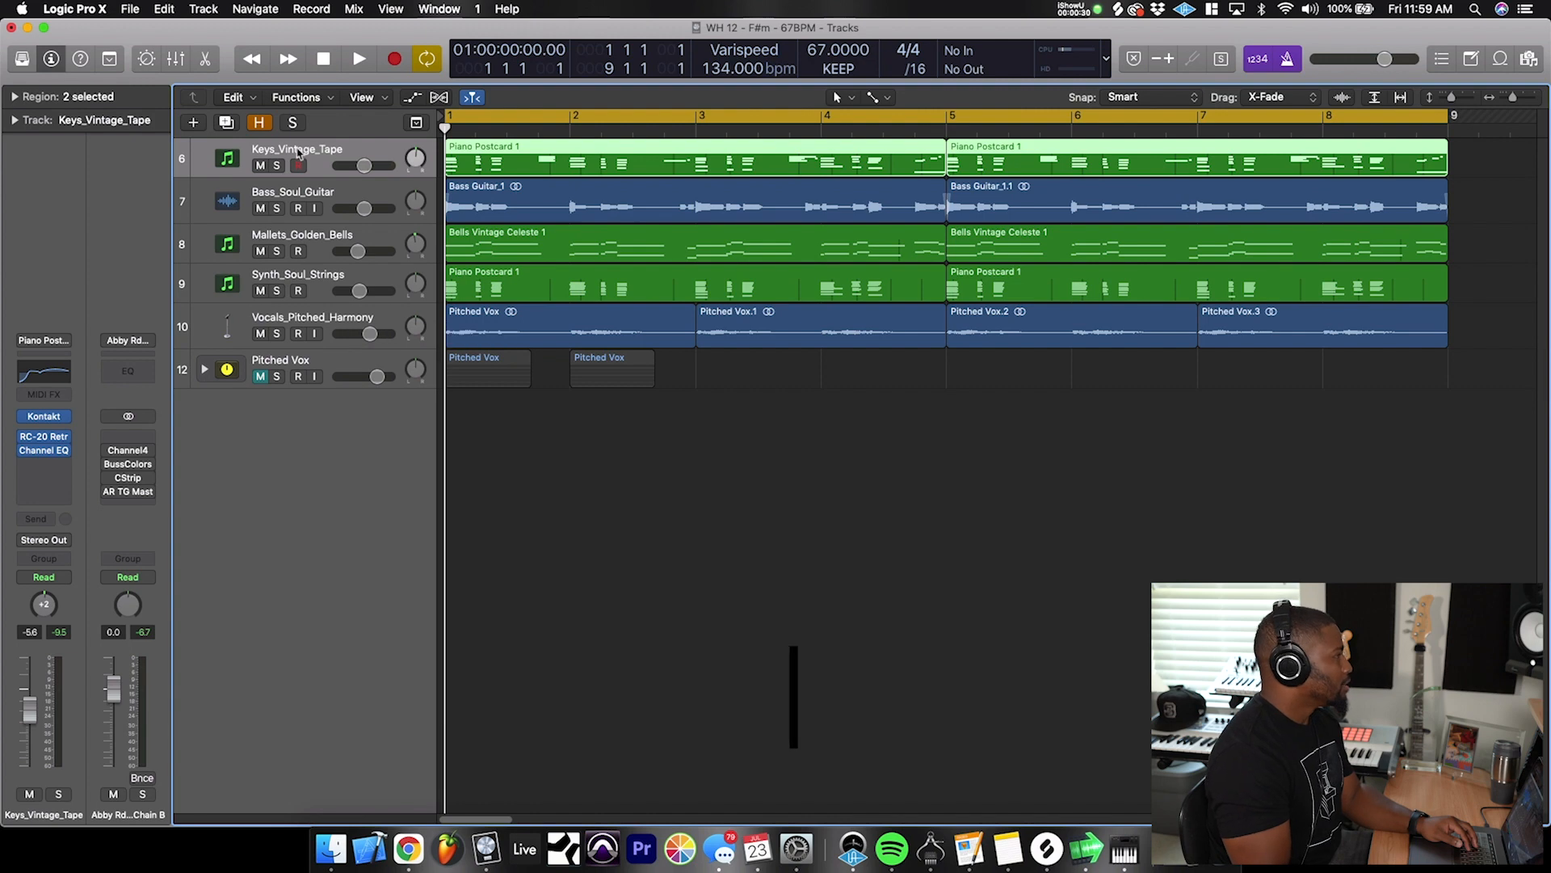
click(277, 166)
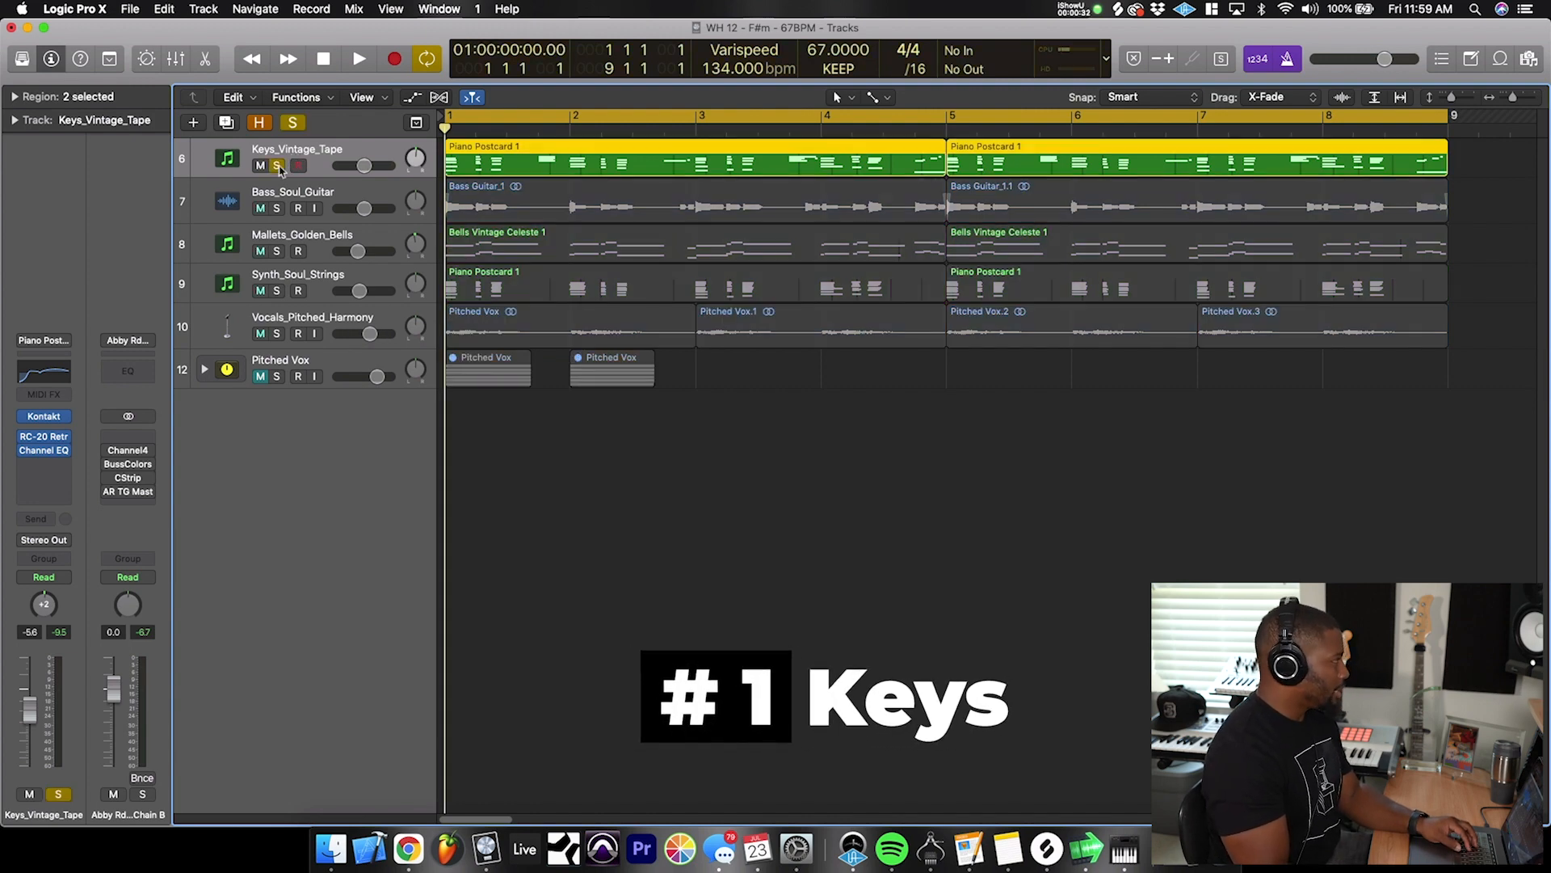
key(space)
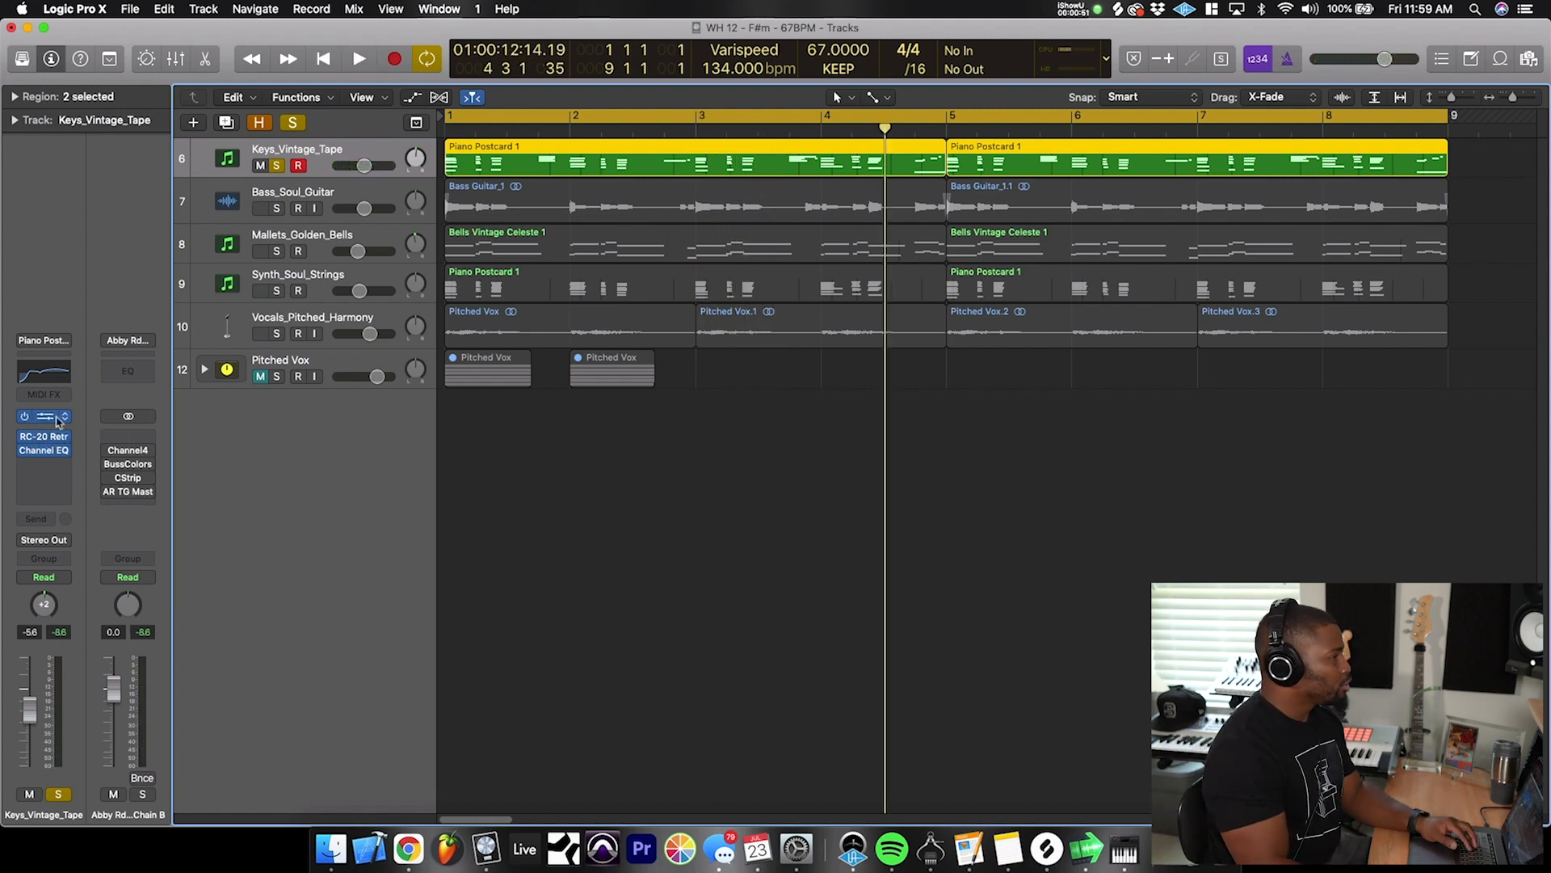
- Open the Kontakt instrument of the Keys_Vintage_Tape track and place its window so the track list and channel strip stay uncovered
click(57, 420)
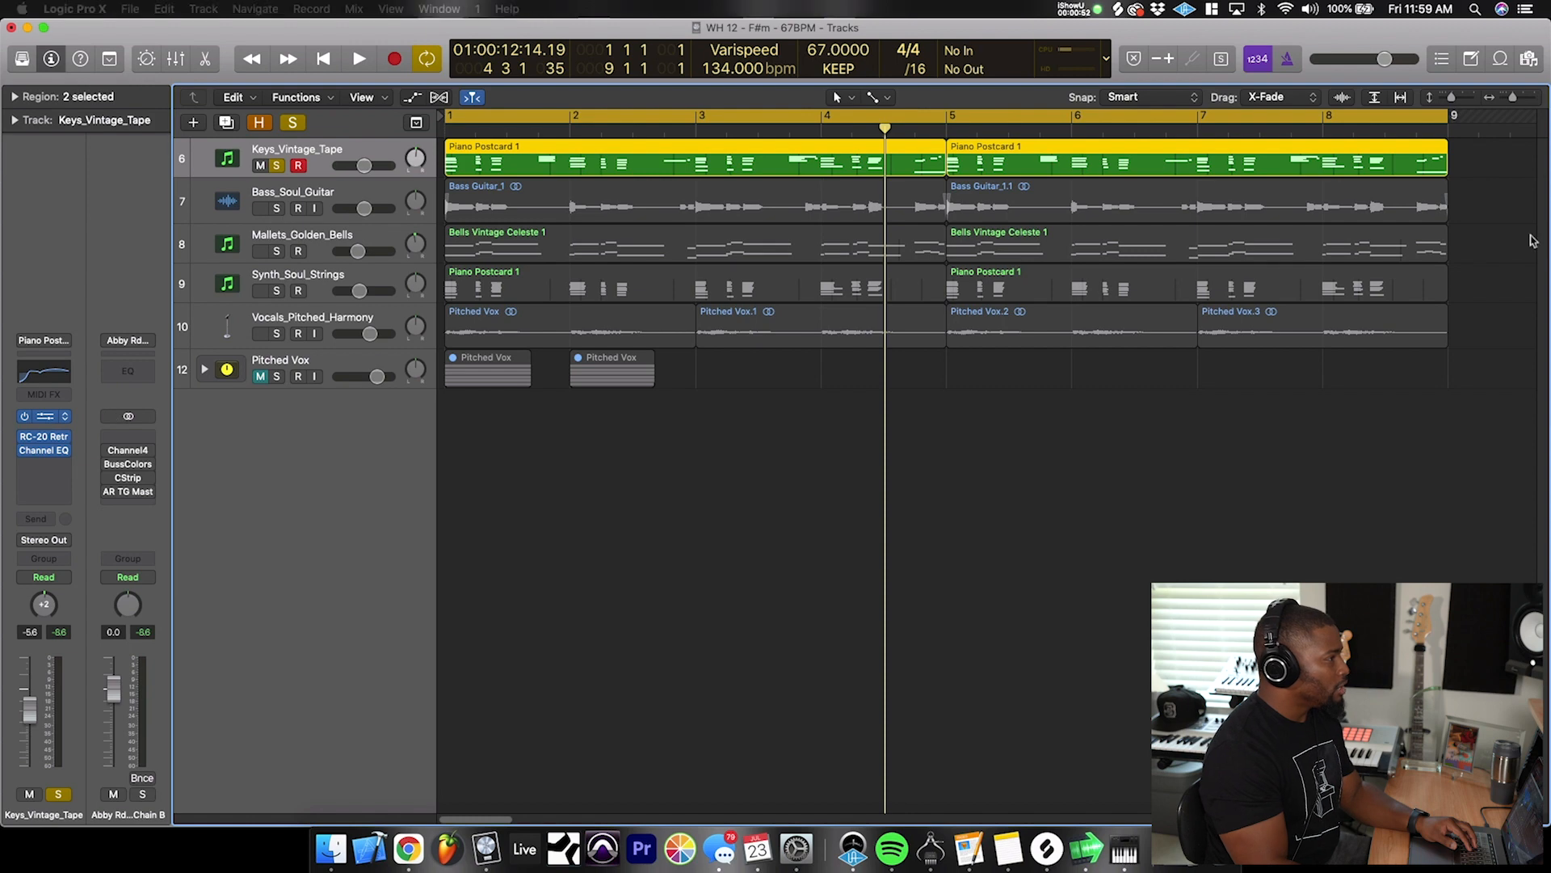
drag(518, 375, 765, 78)
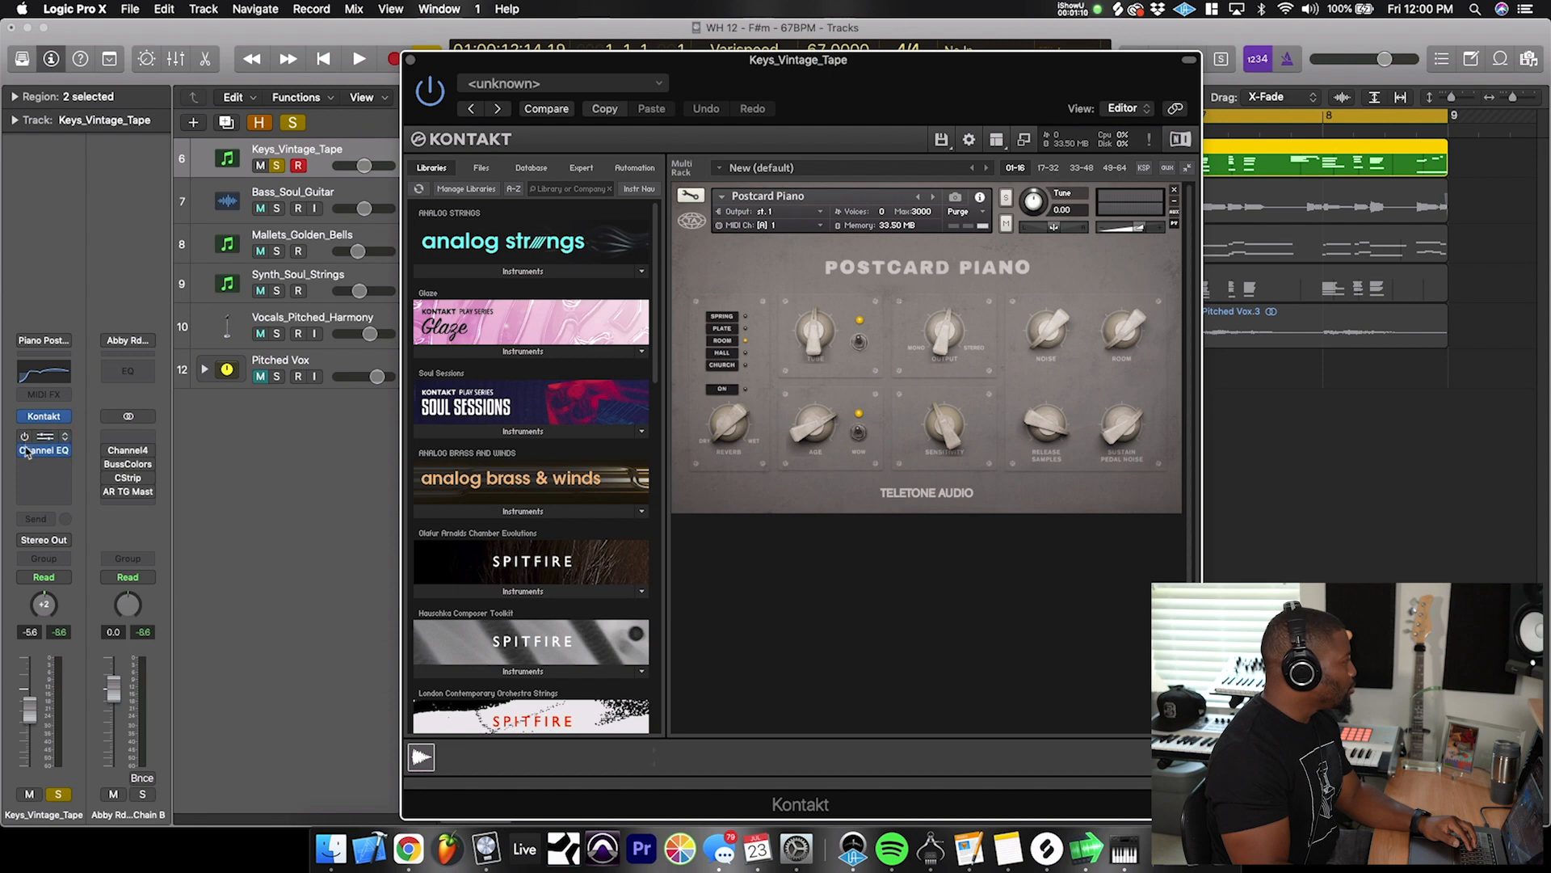
drag(755, 75, 911, 32)
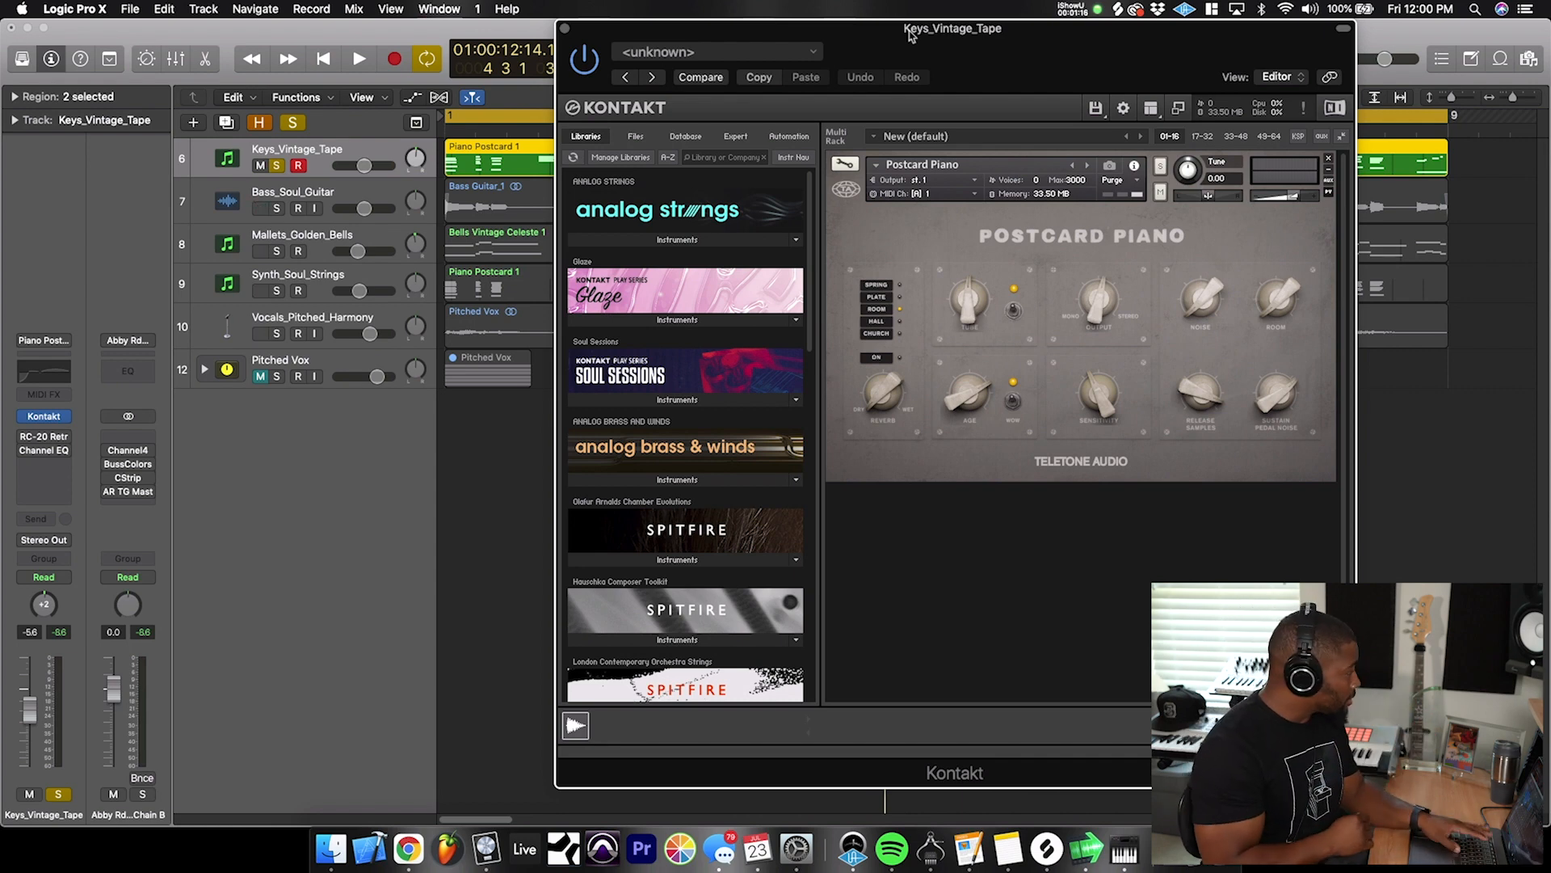
- Audition the soloed keys in Postcard Piano, comparing its switch settings and turning on the switch beside the Age knob
key(space)
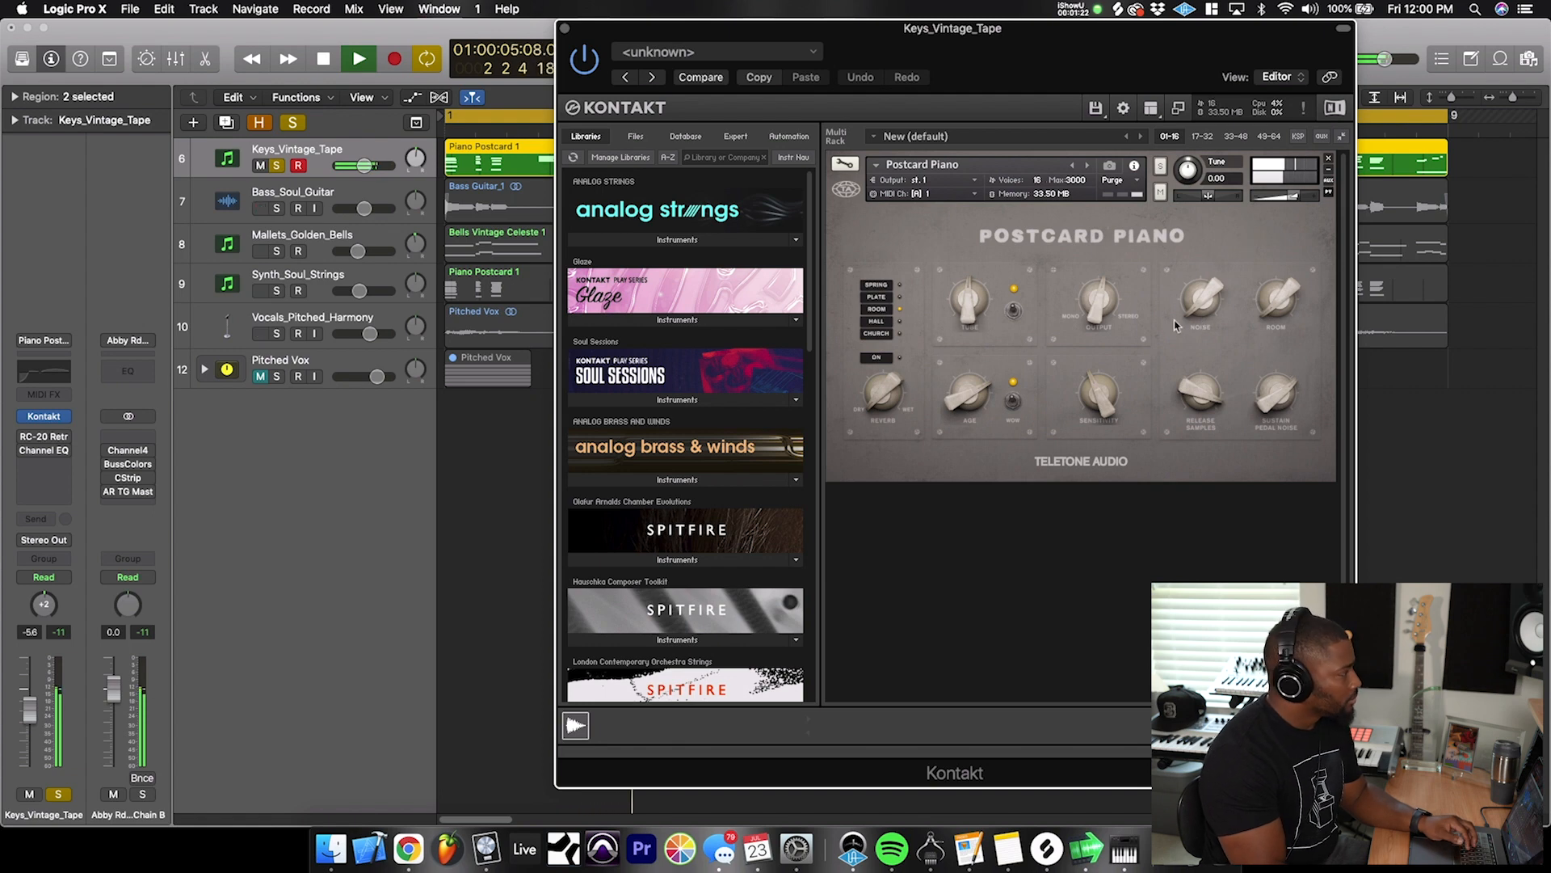
key(space)
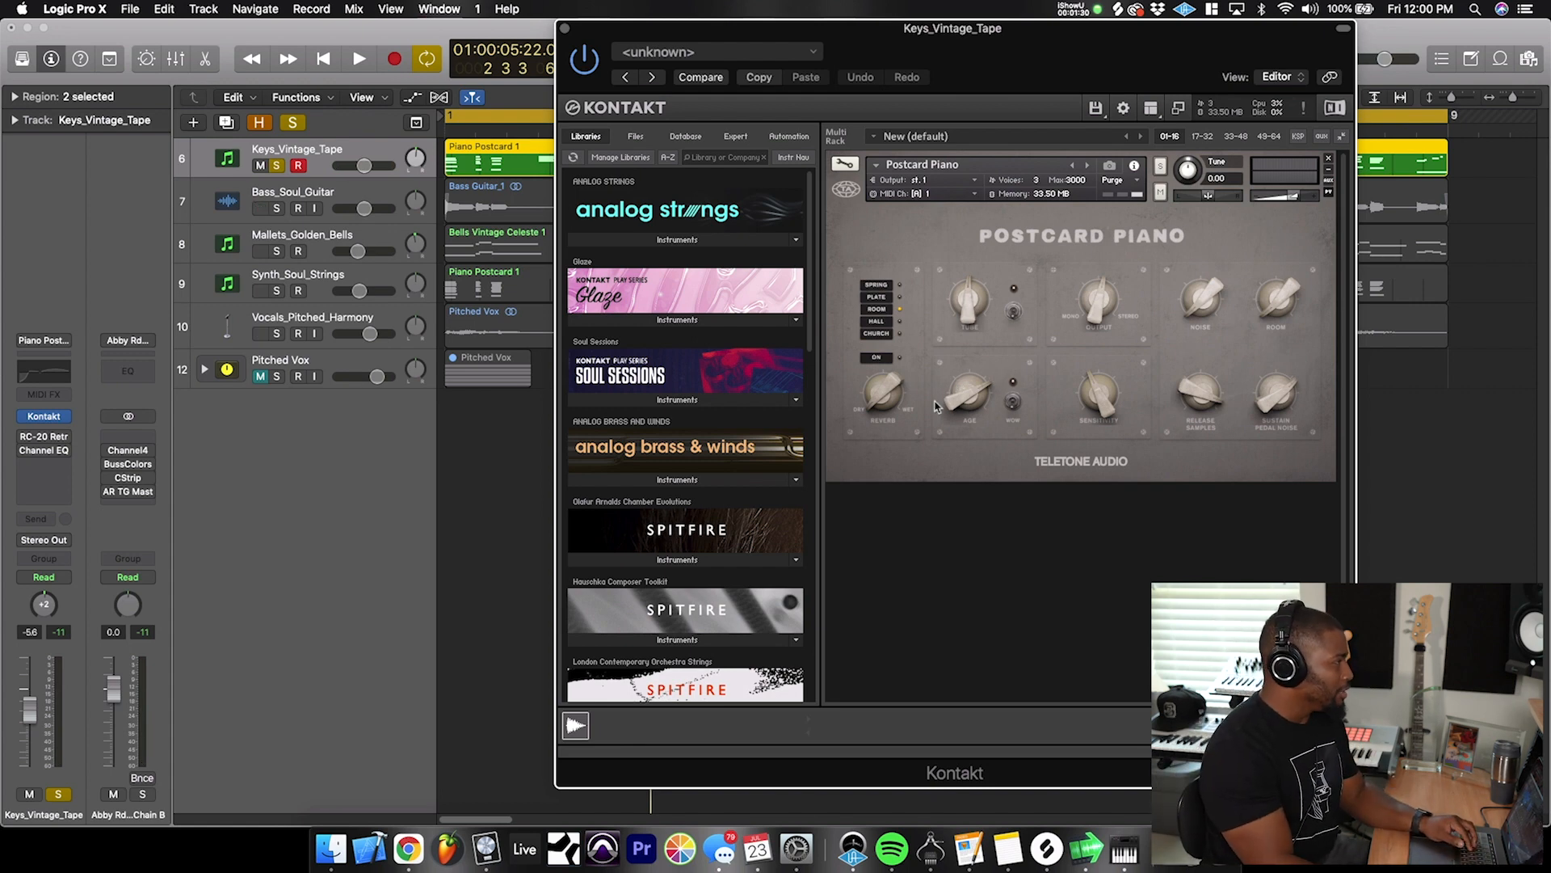
click(1011, 399)
key(space)
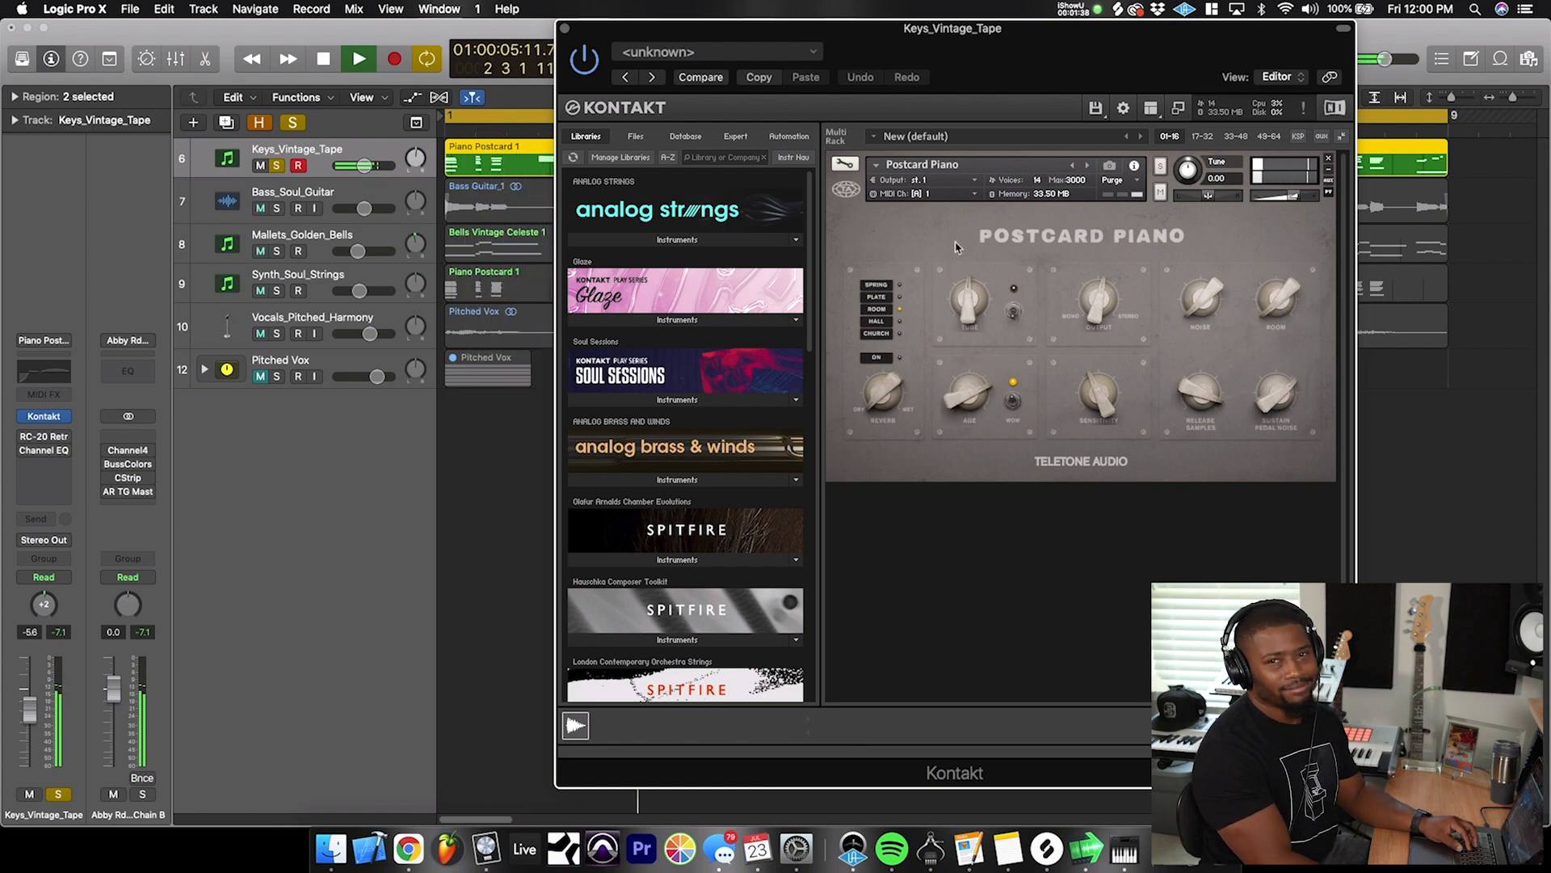
key(space)
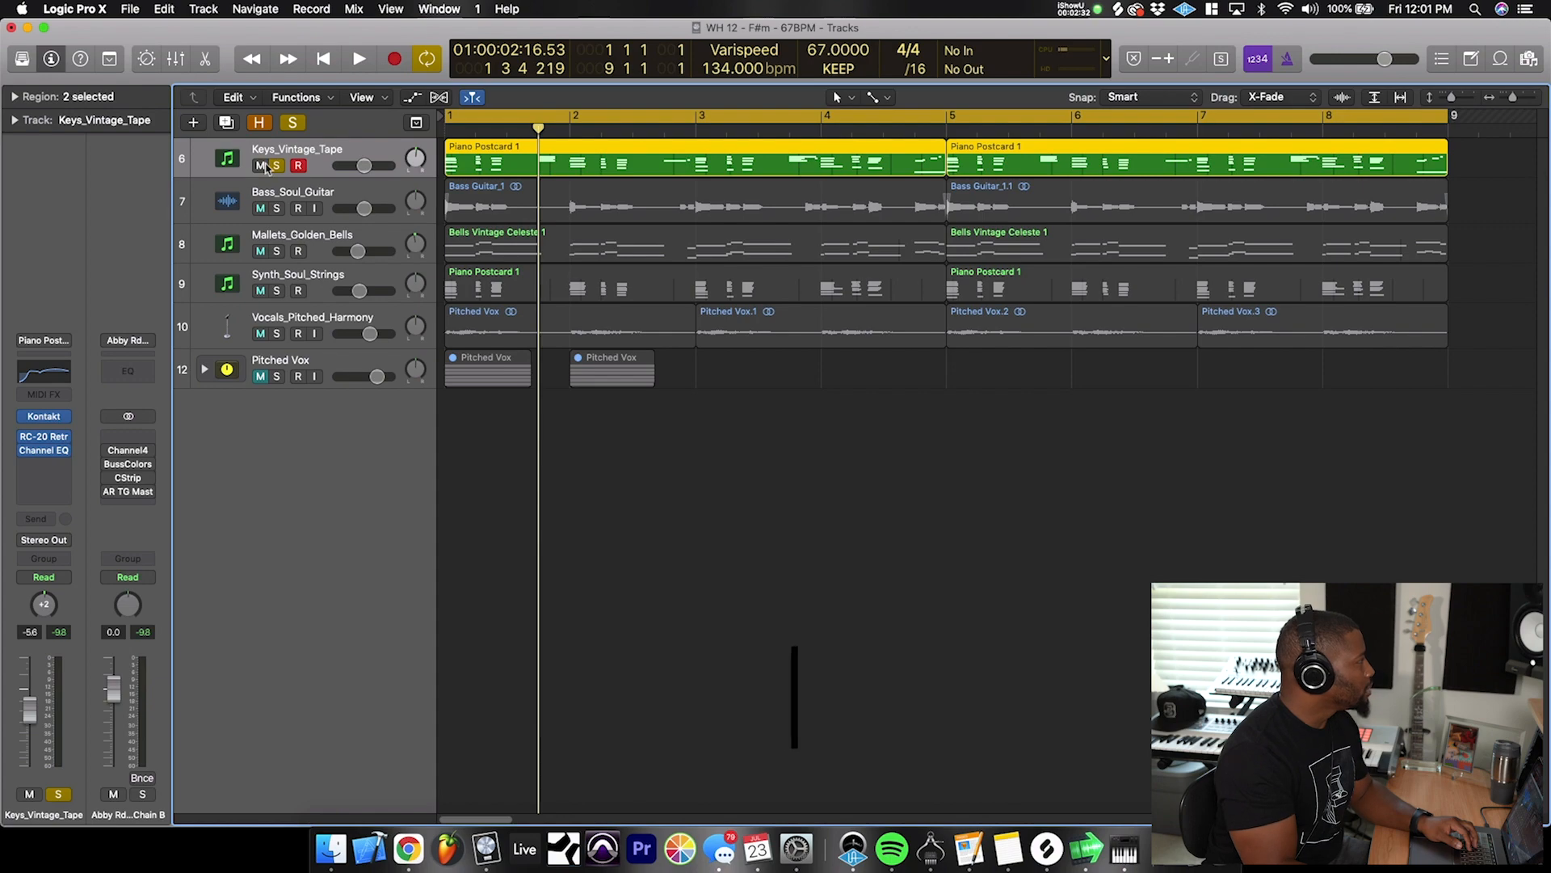
- Solo the Bass_Soul_Guitar track in place of the keys and play it from the beginning
click(286, 194)
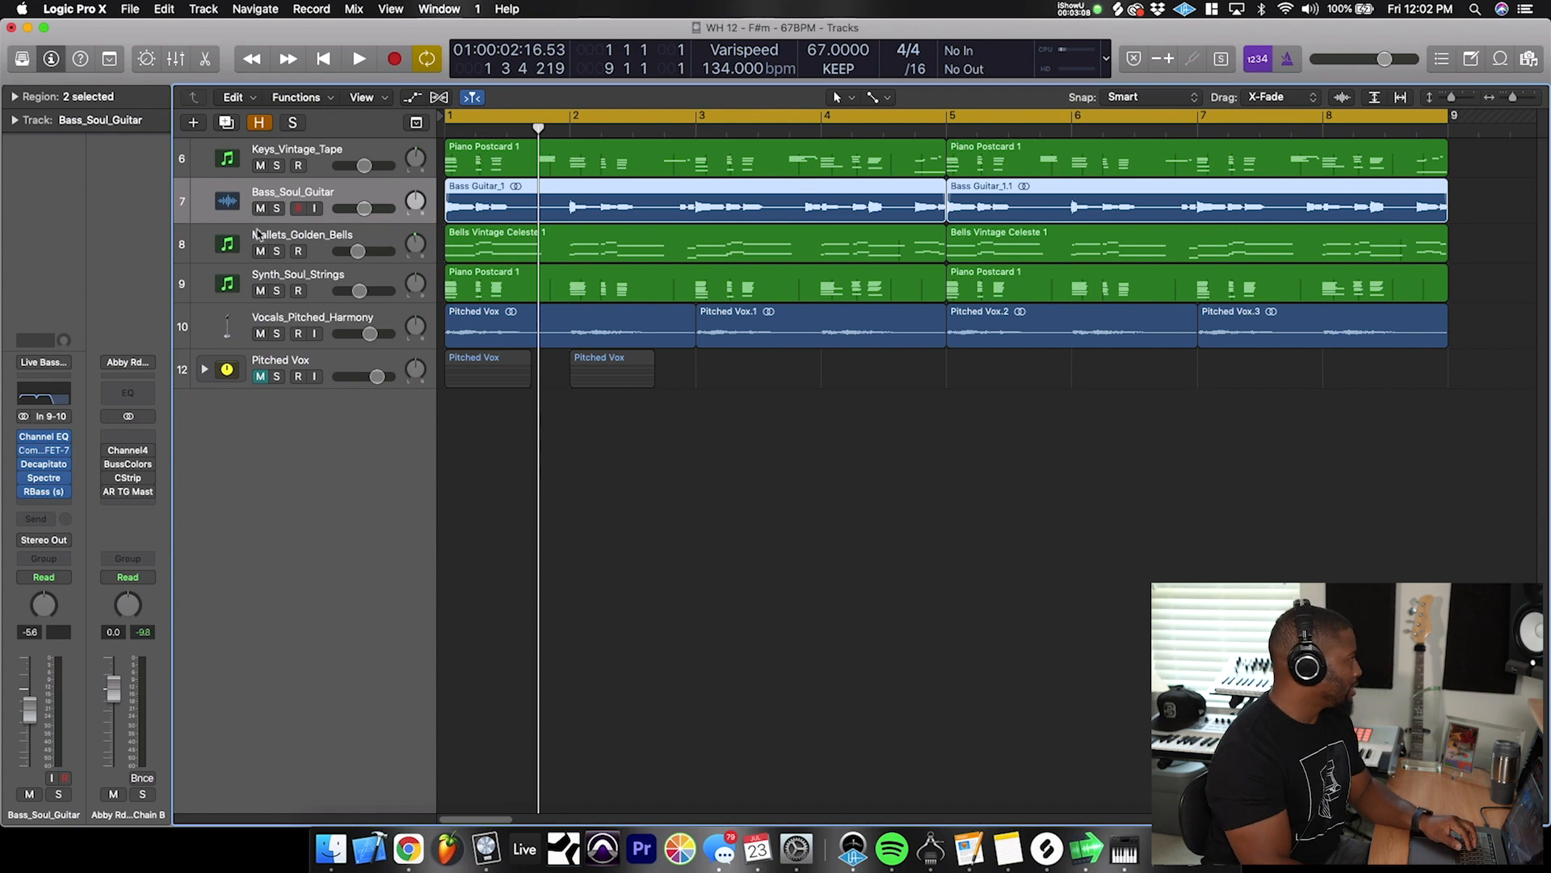
click(275, 212)
key(Return)
key(space)
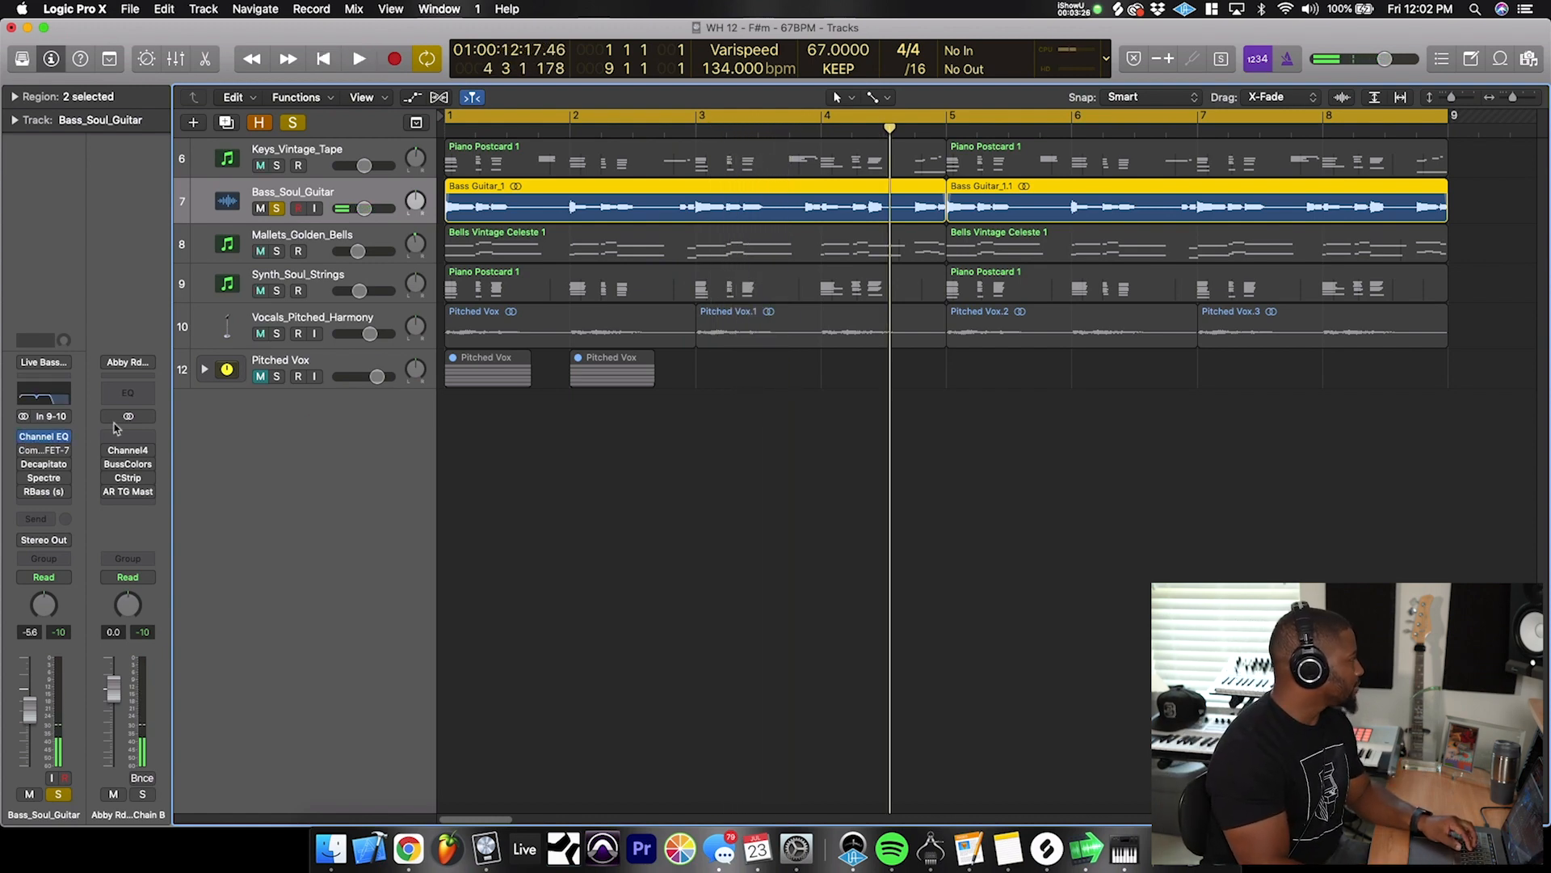
- Examine the Channel EQ, compressor and Decapitator on the Bass_Soul_Guitar track, moving their windows clear of the channel strip
click(43, 436)
drag(409, 59, 822, 106)
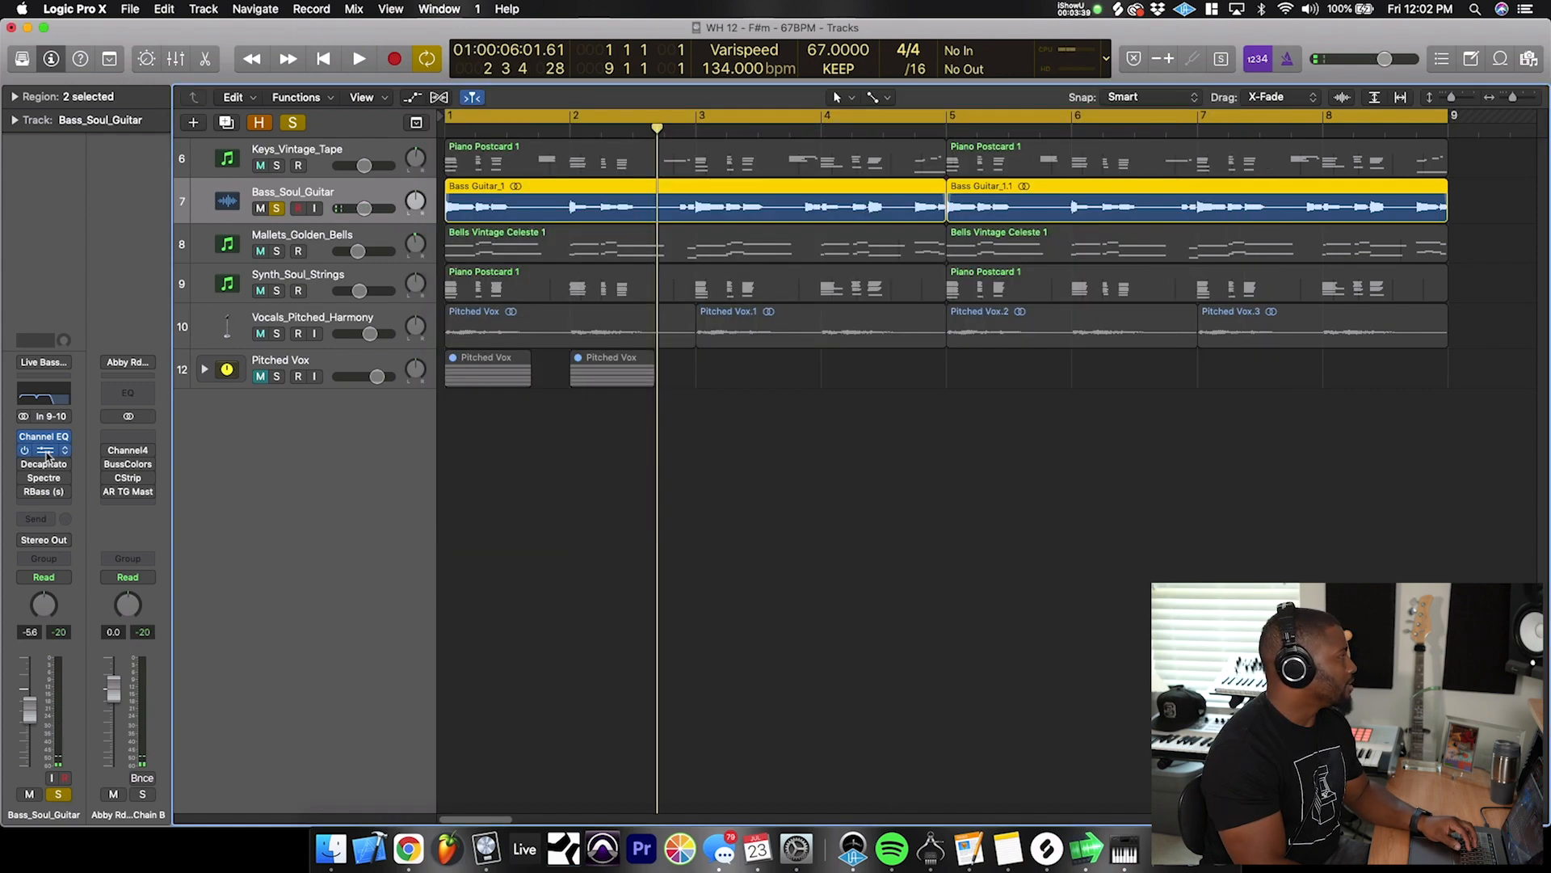
click(44, 450)
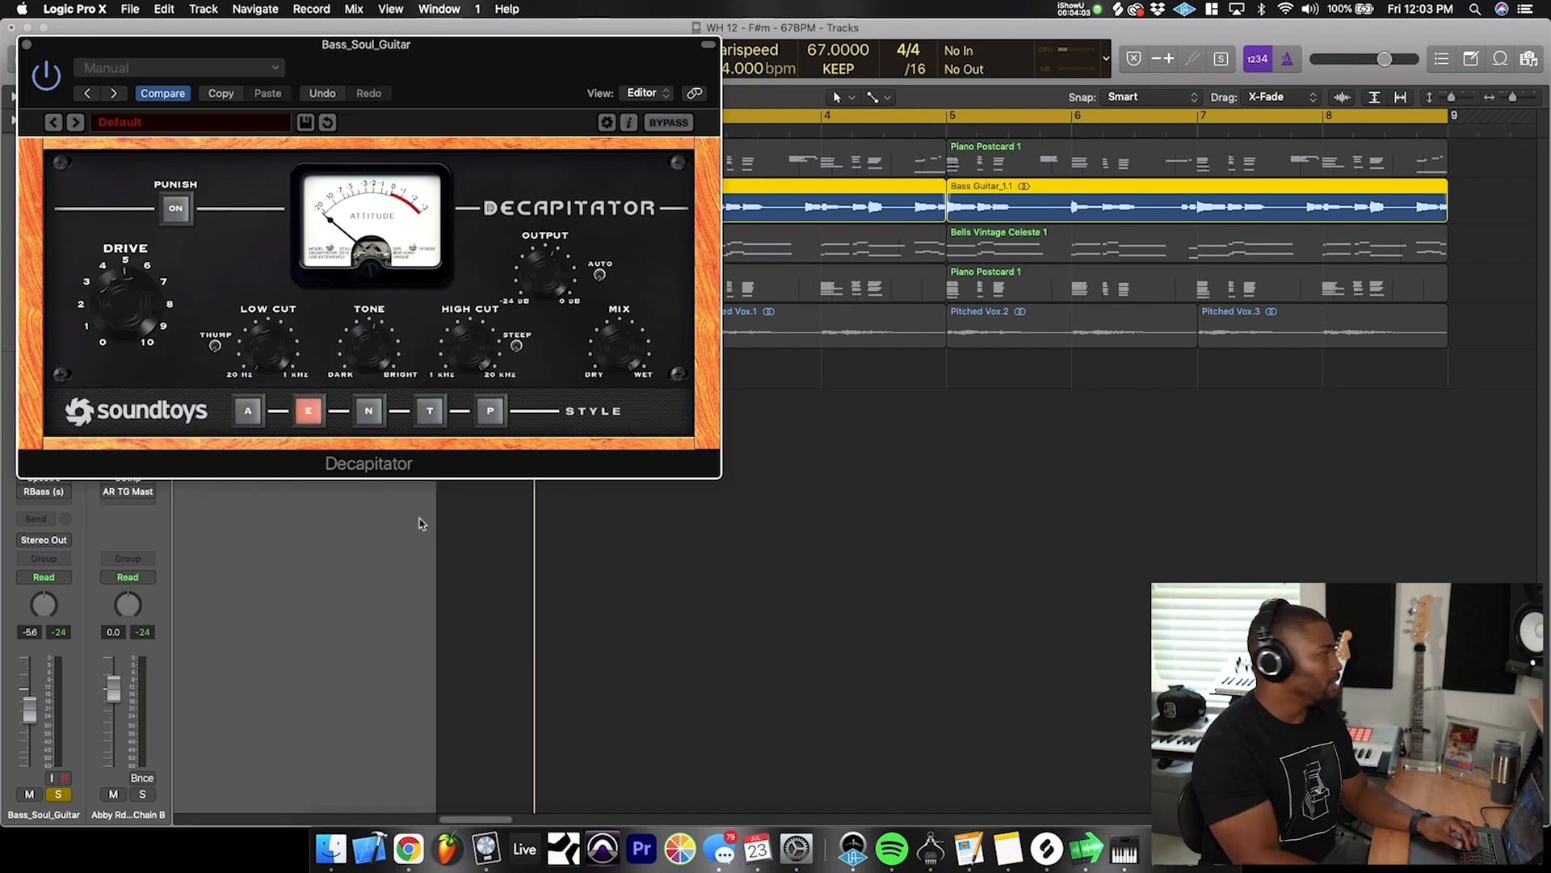
drag(495, 57, 902, 233)
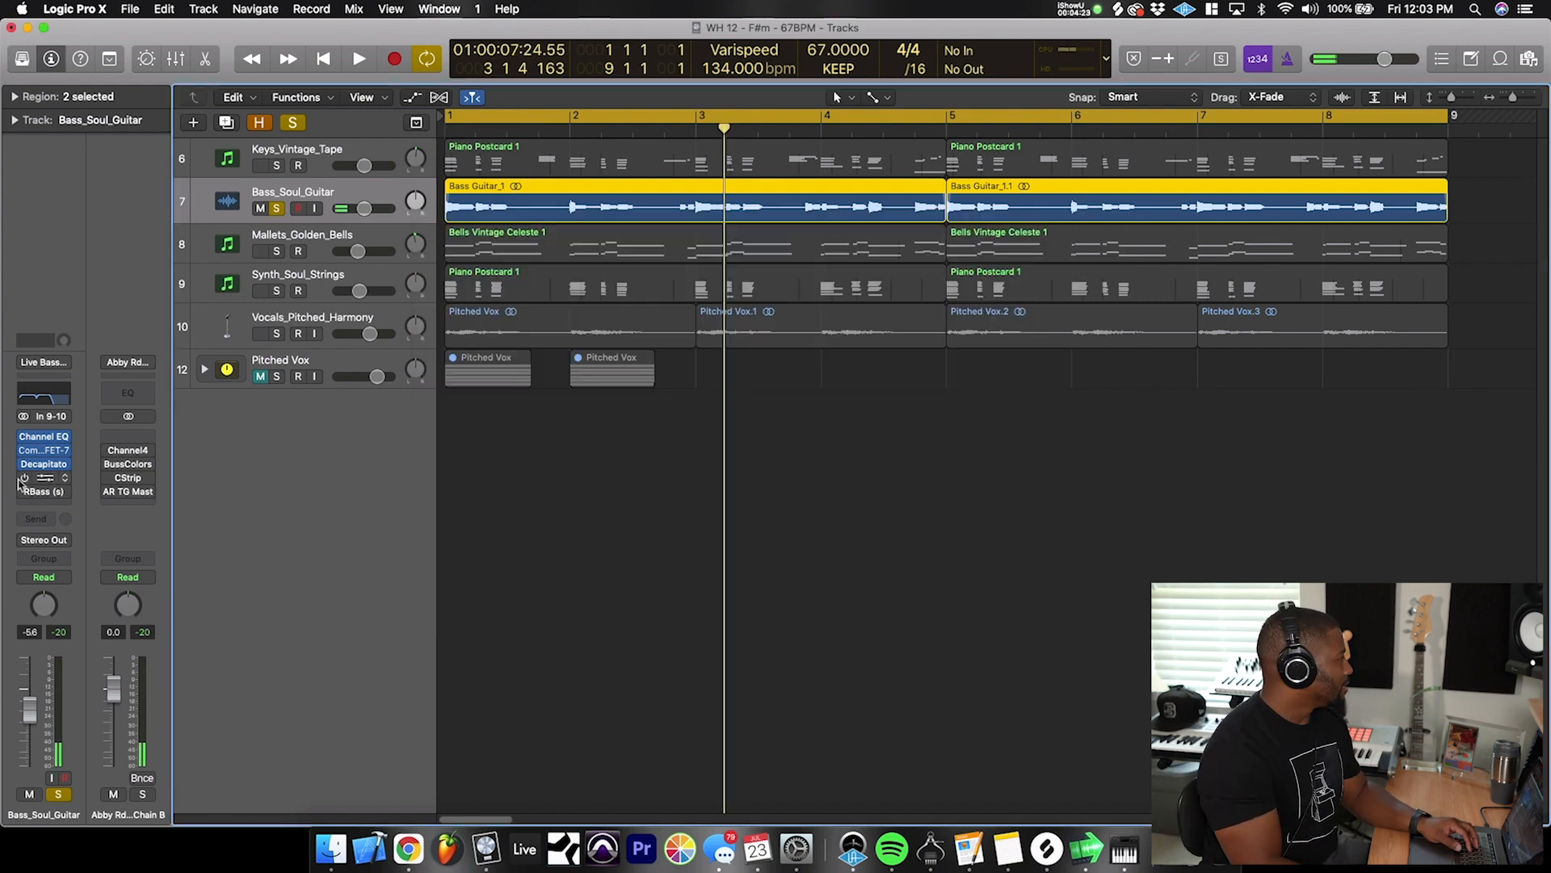
- Compare the bass guitar with RBass bypassed and active, and place the open RBass window over the arrangement
click(44, 493)
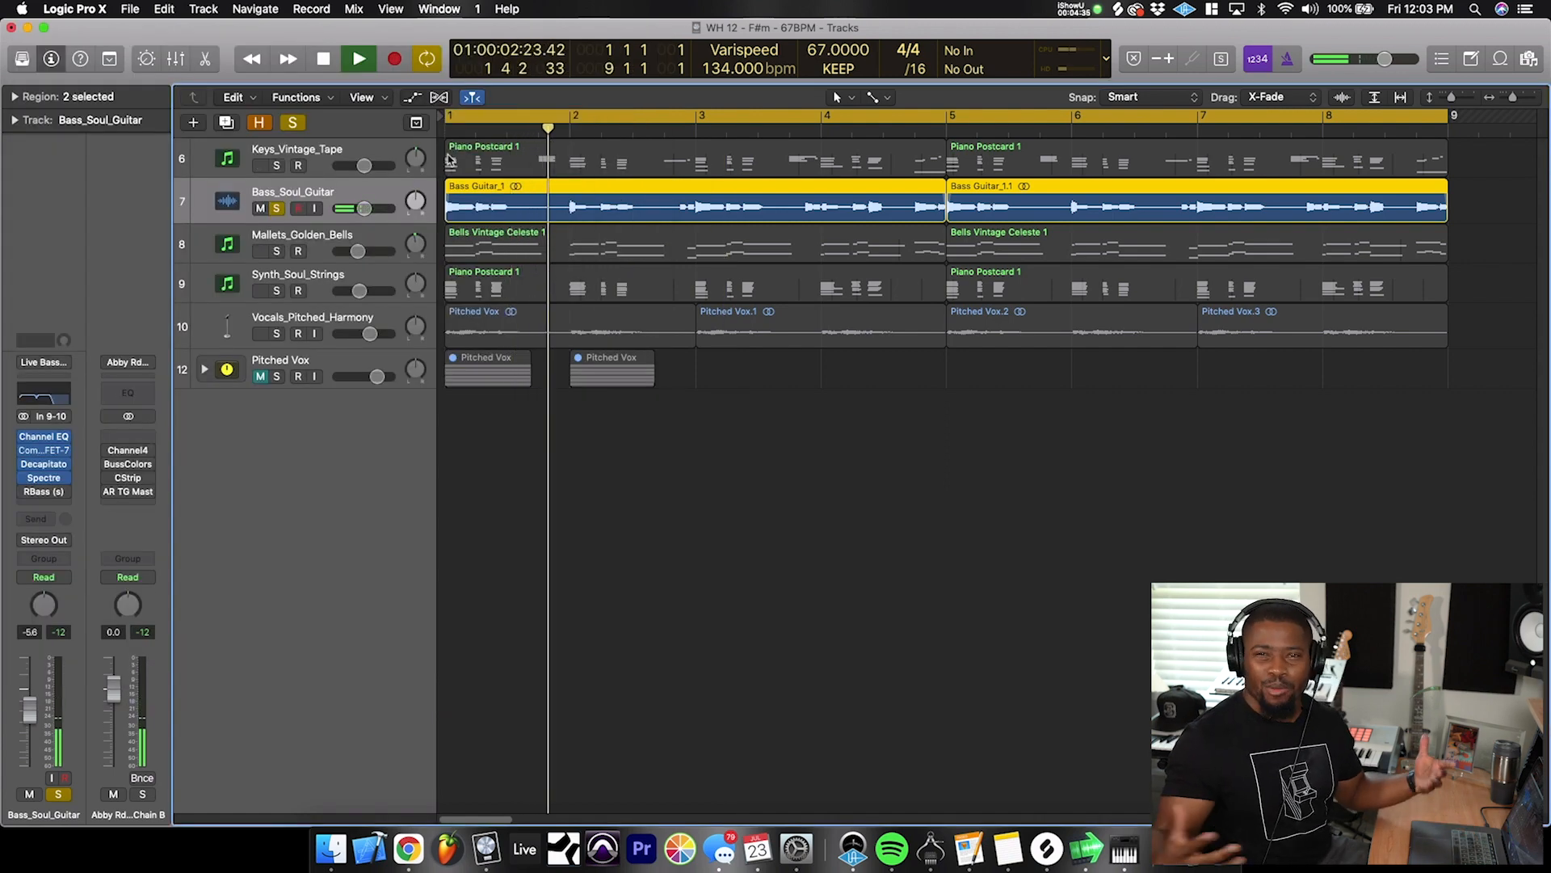
click(40, 491)
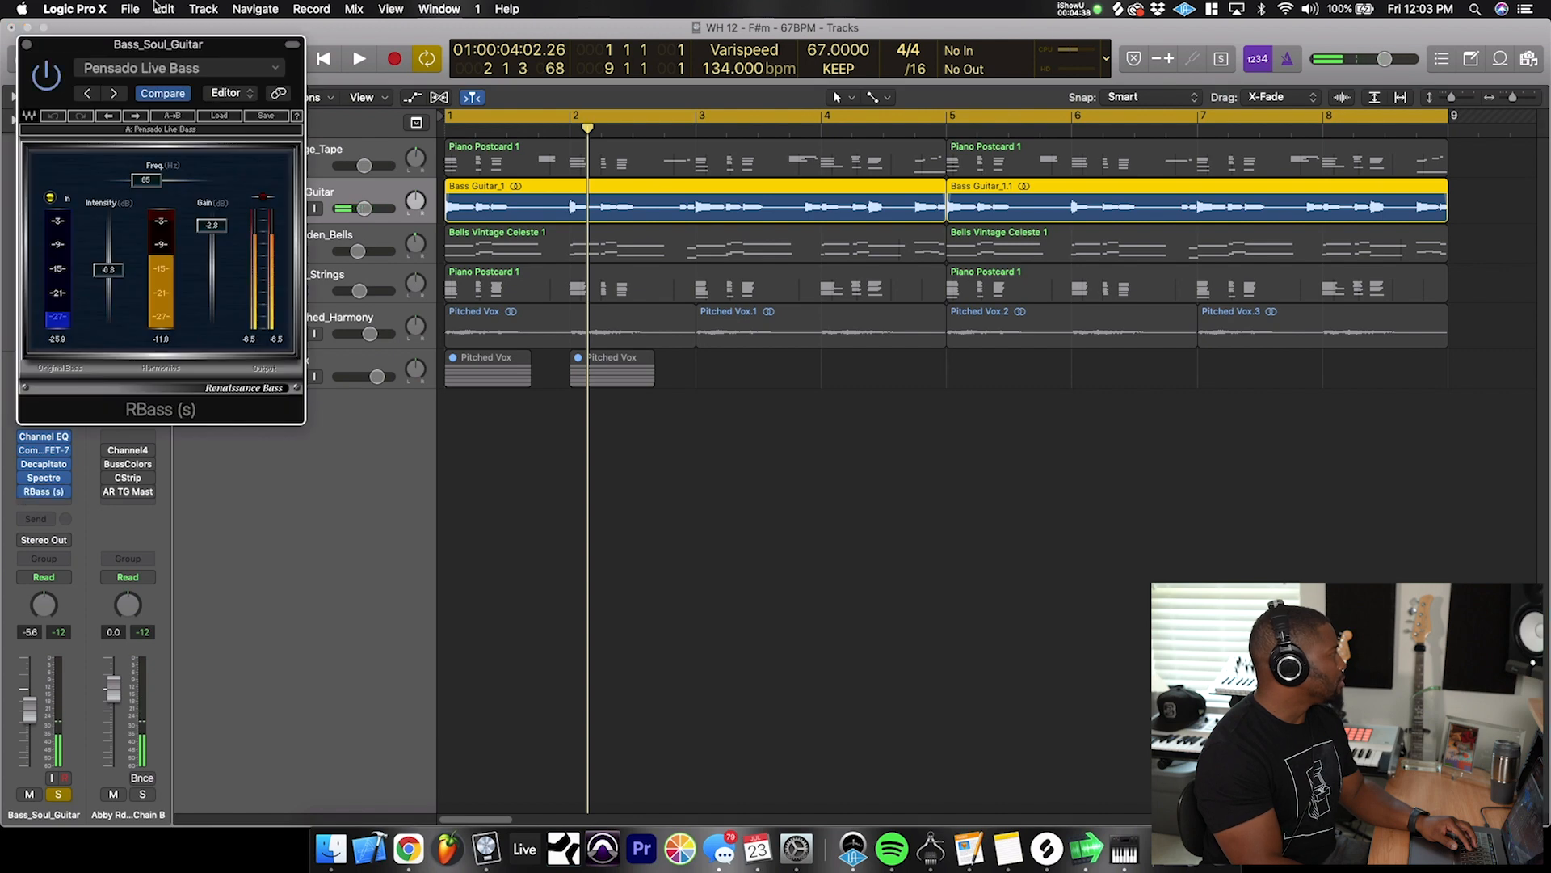
drag(114, 50, 751, 206)
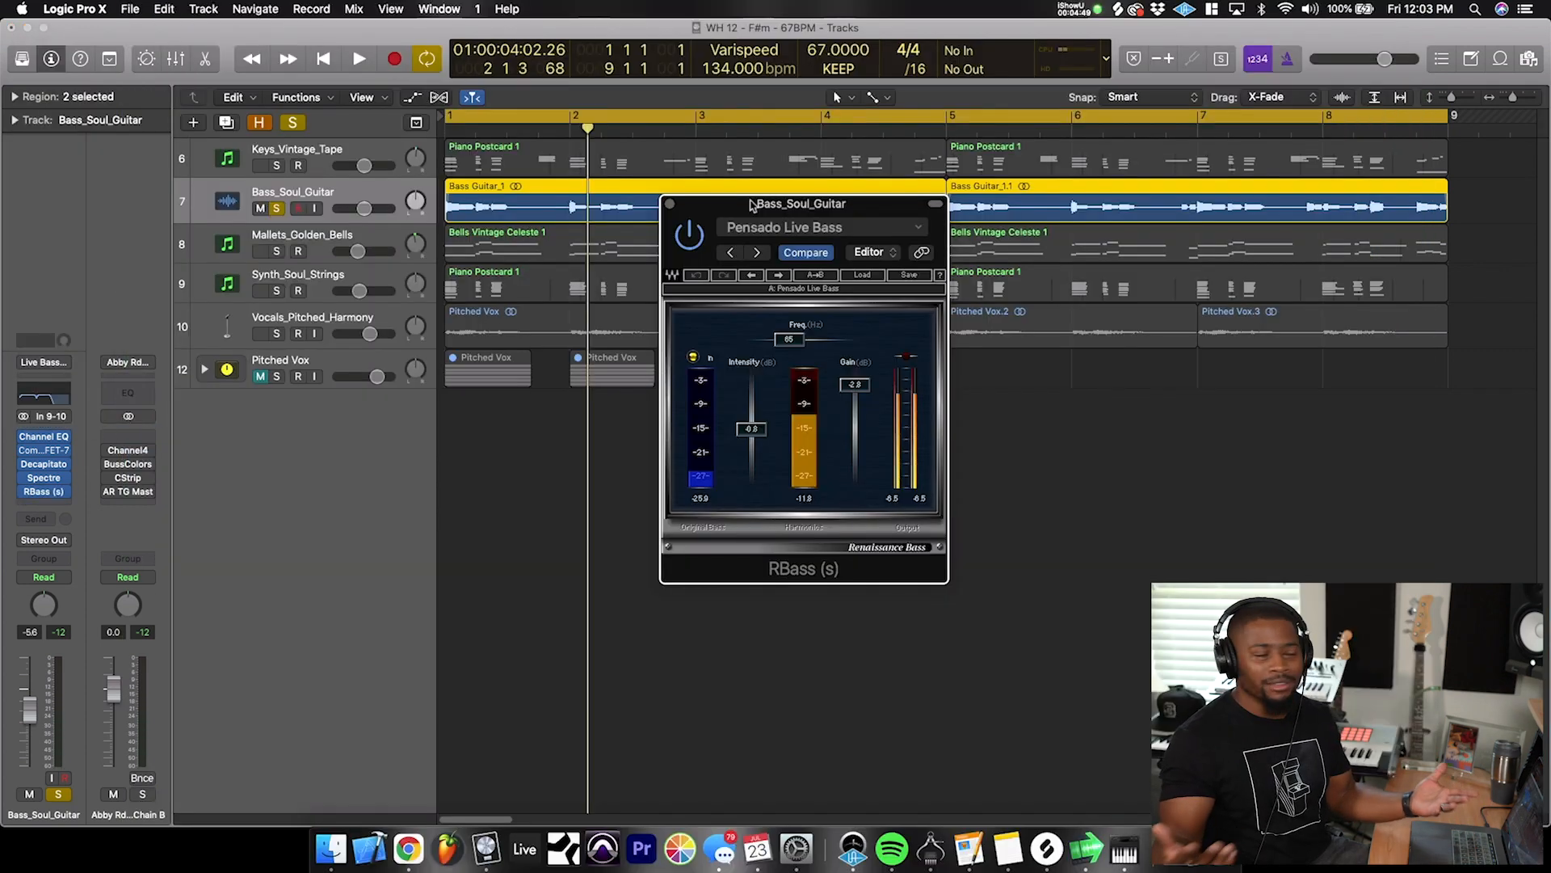
- Solo the Mallets_Golden_Bells track, open its notes in the Piano Roll and play it from the beginning
key(space)
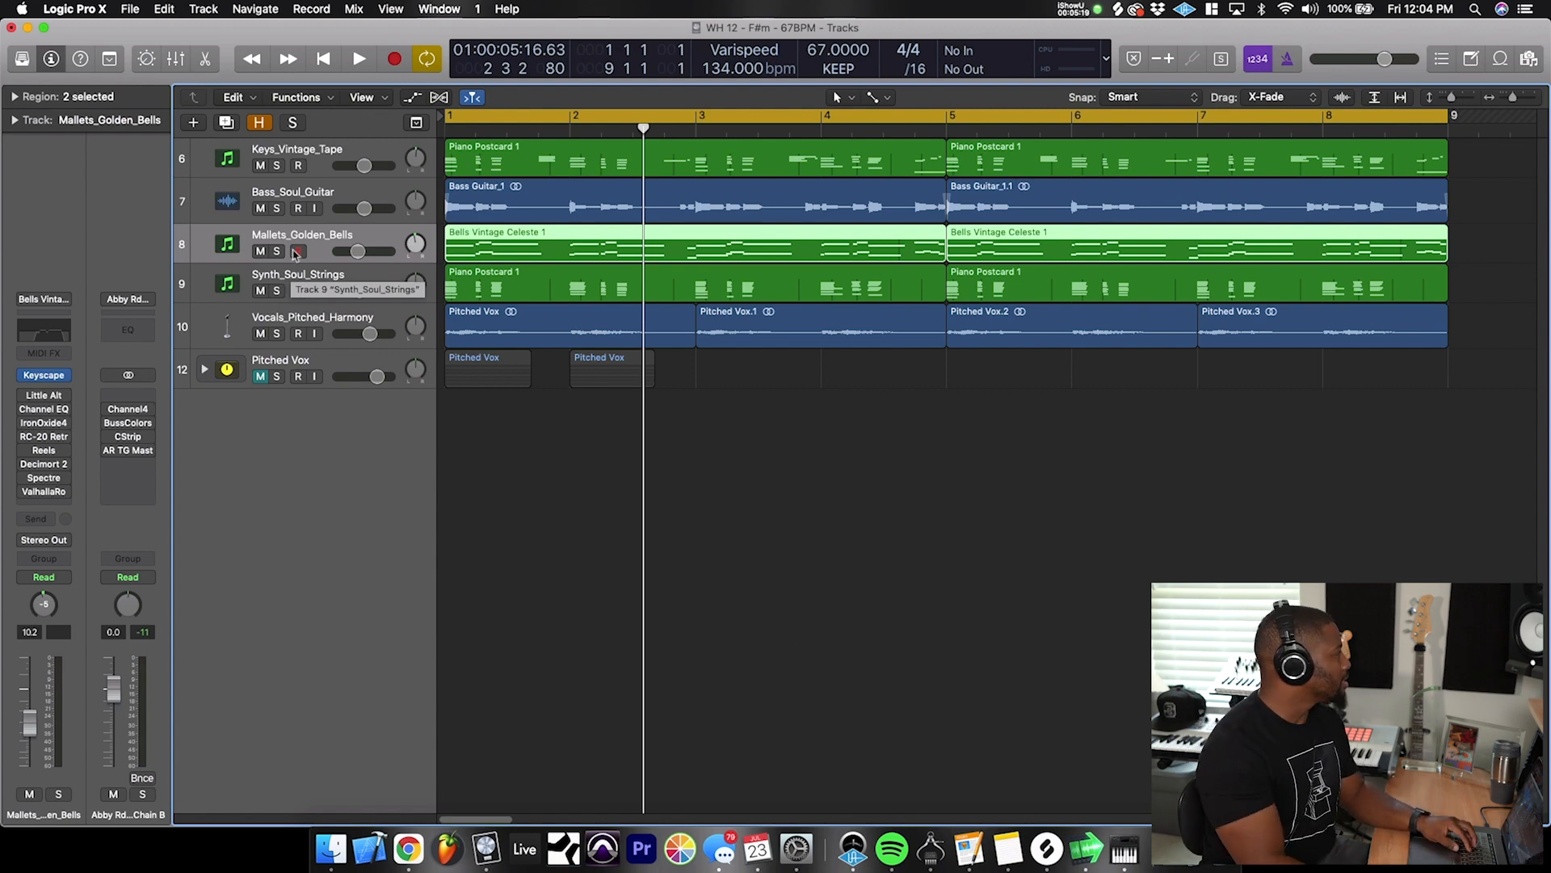
key(s)
key(p)
key(Return)
key(space)
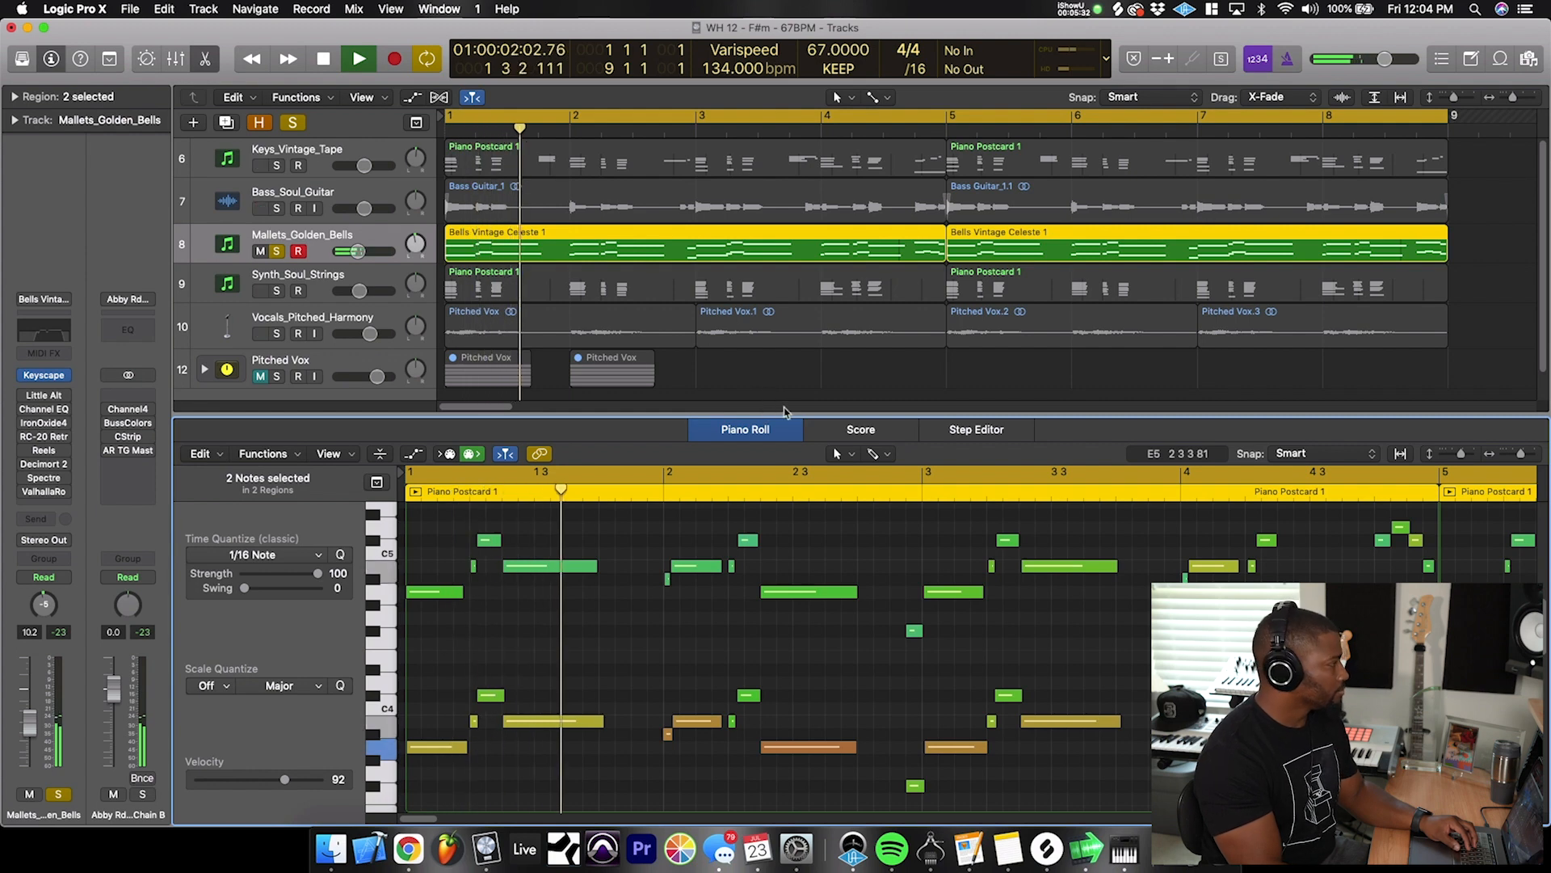
- Audition the soloed bells with Little AlterBoy switched on
key(space)
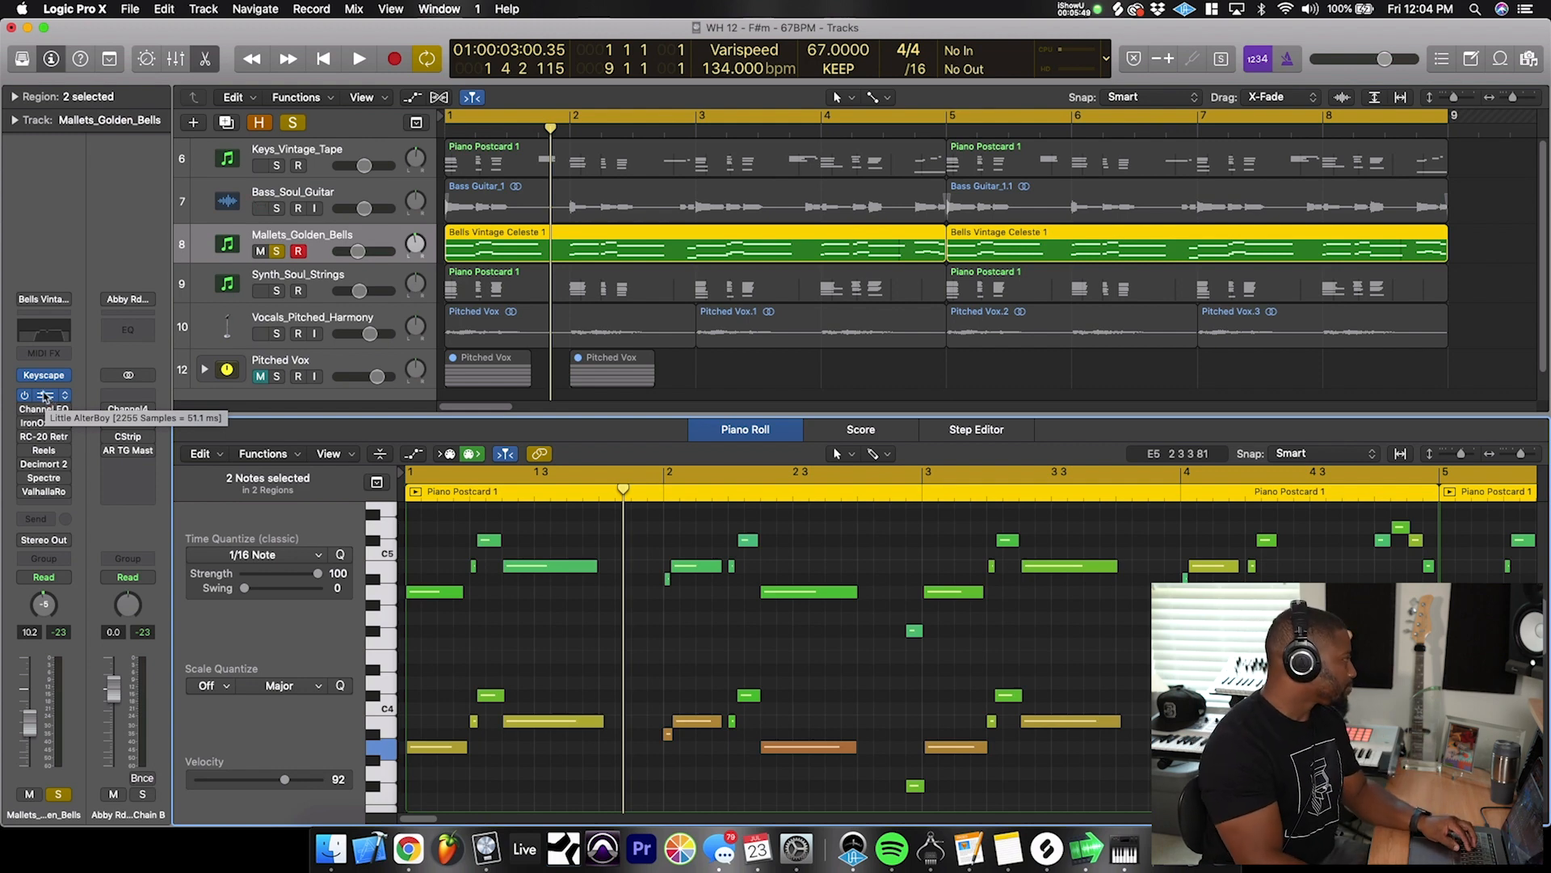
key(space)
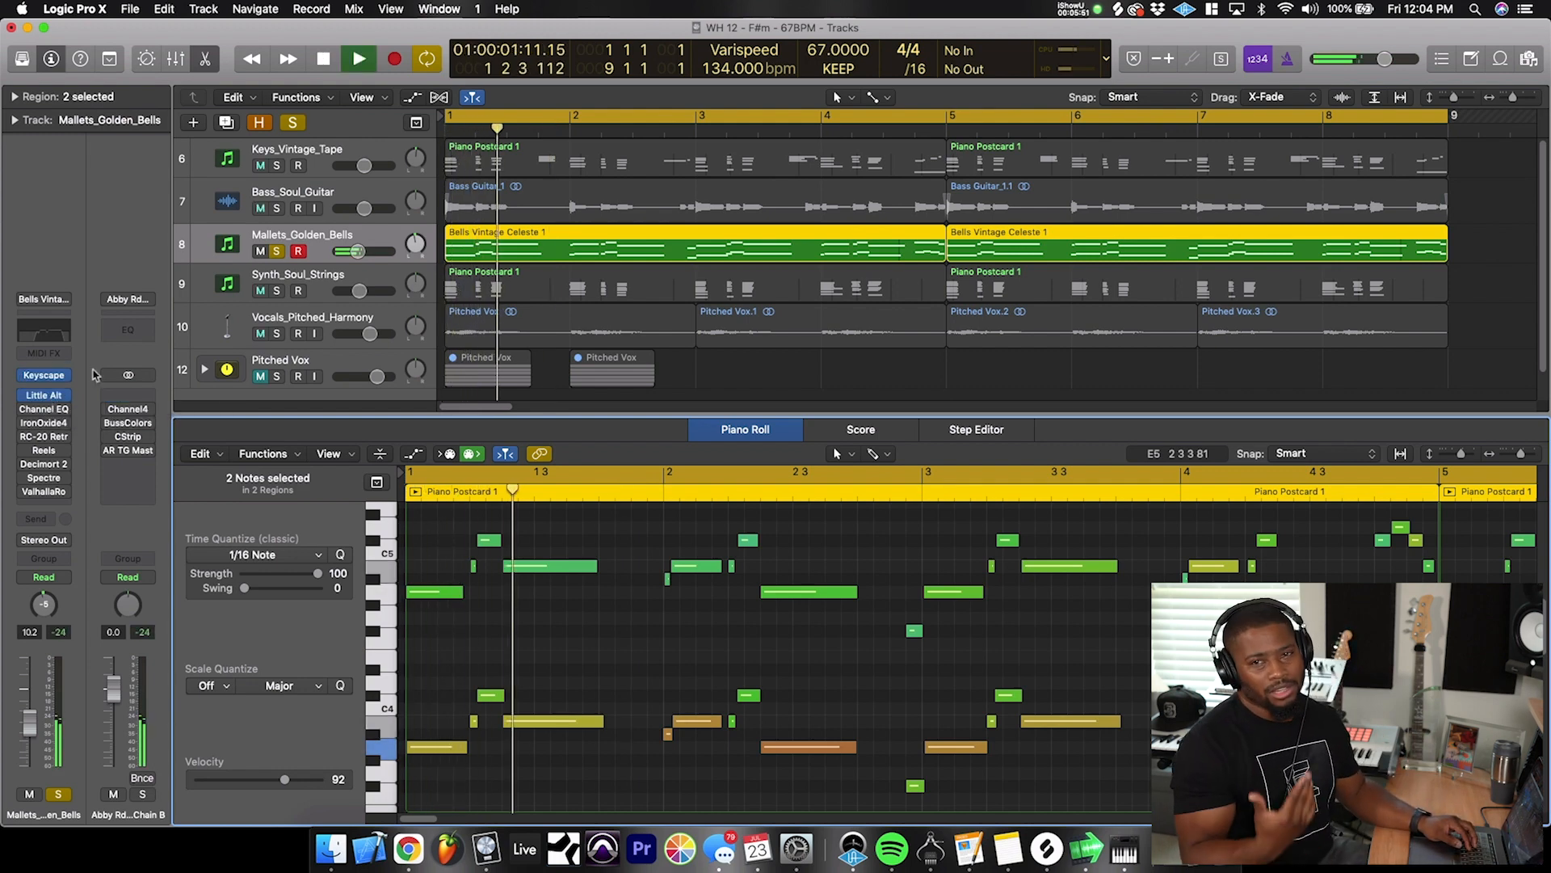
key(space)
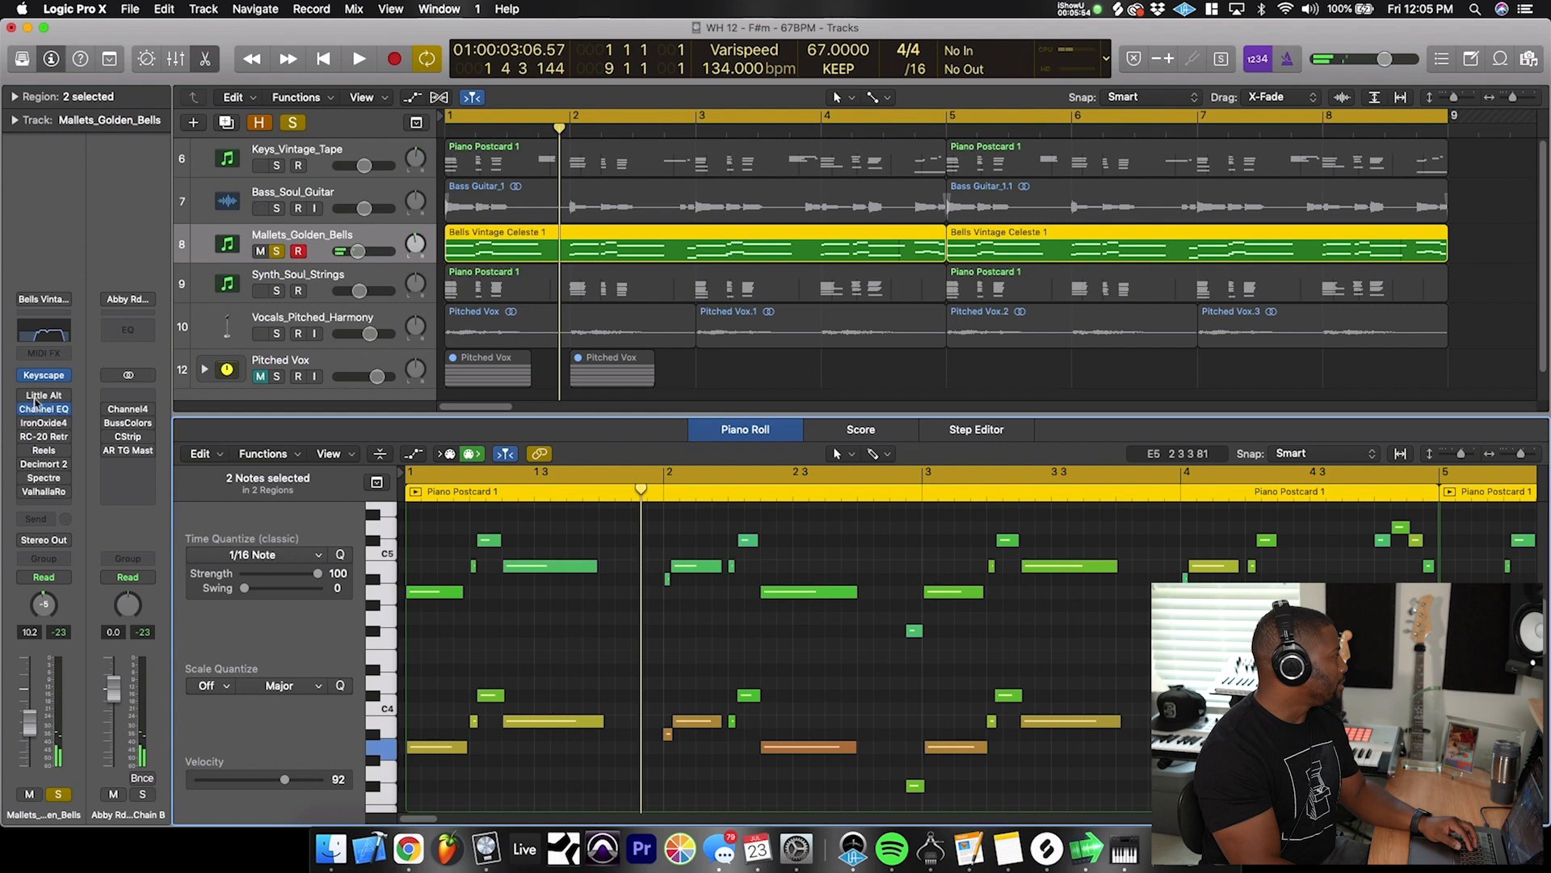
- Examine the Channel EQ and IronOxide4 settings on the Mallets_Golden_Bells track
click(44, 409)
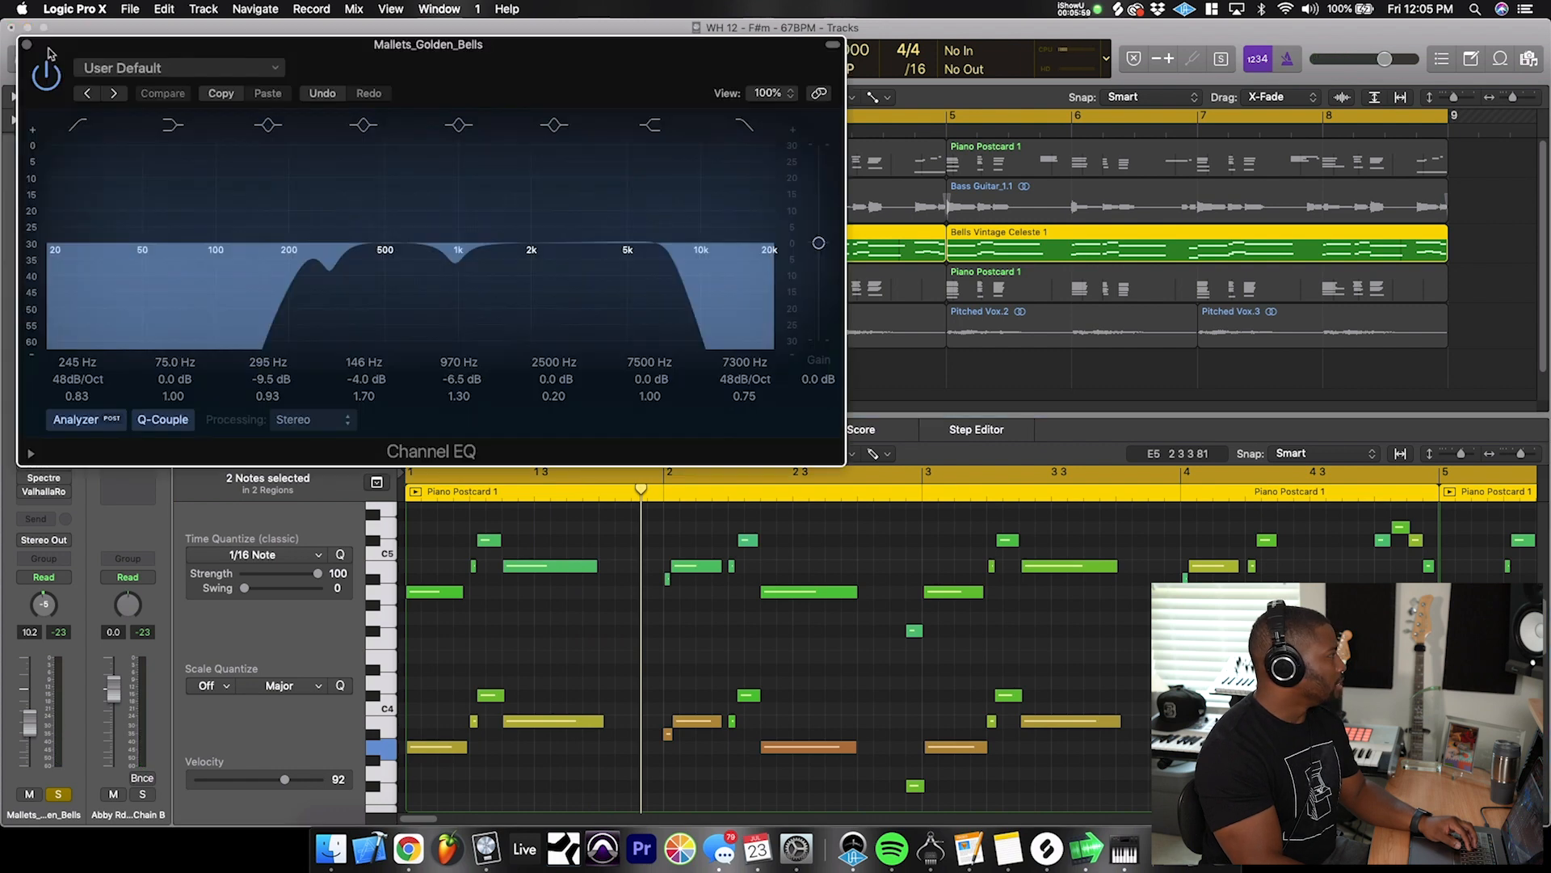
click(68, 420)
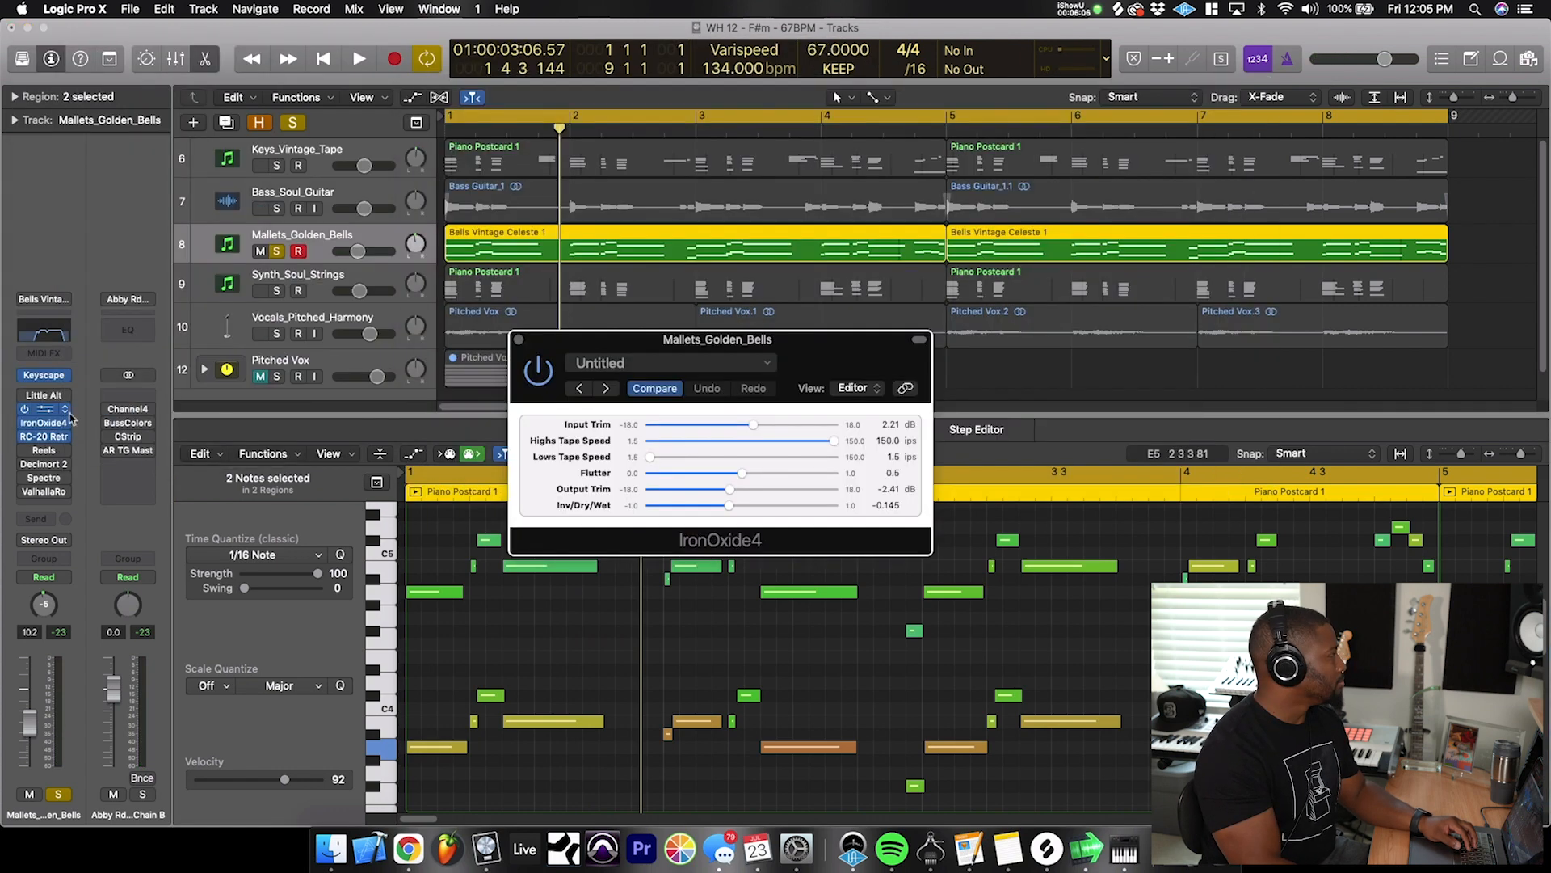
click(67, 419)
mouse_move(129, 747)
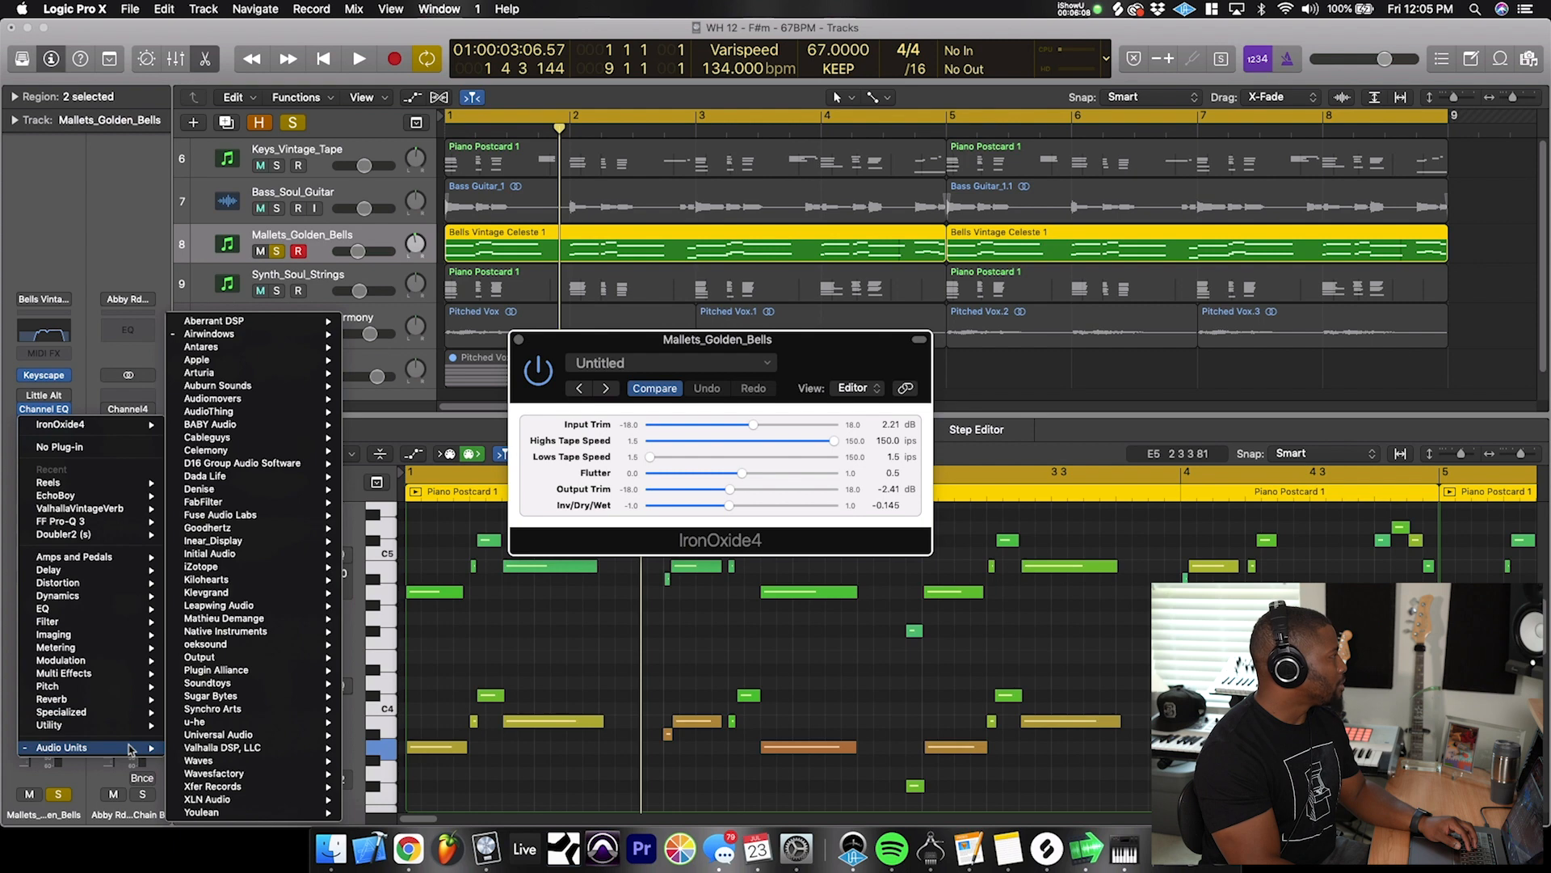
click(327, 170)
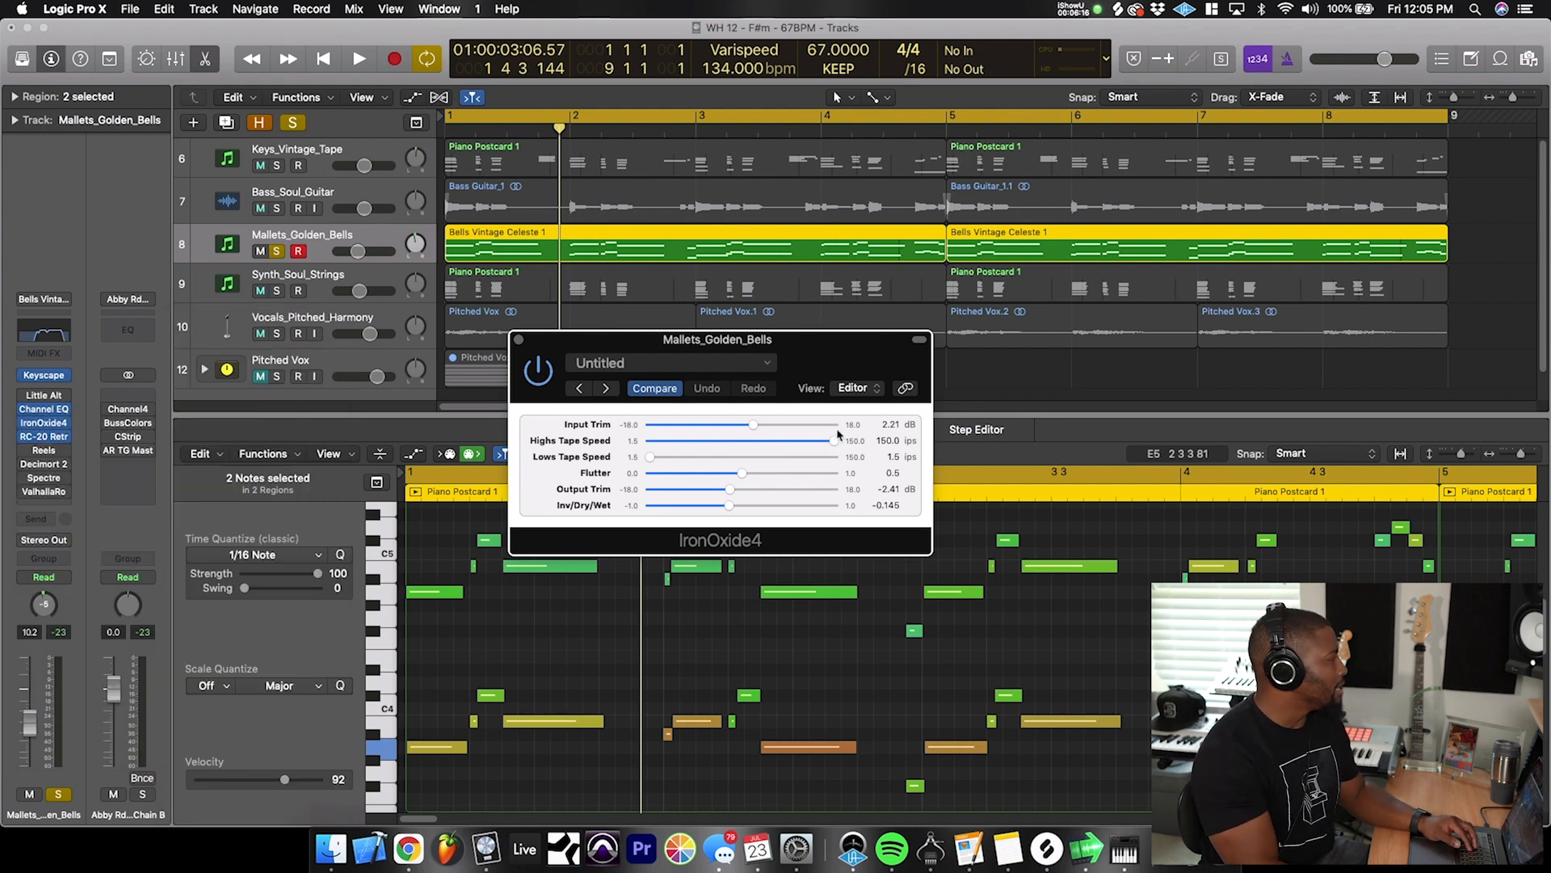
click(518, 339)
- Examine RC-20 Retro Color and Reels on the bells, moving their windows clear of the channel strip, and play the track with Reels on
click(44, 436)
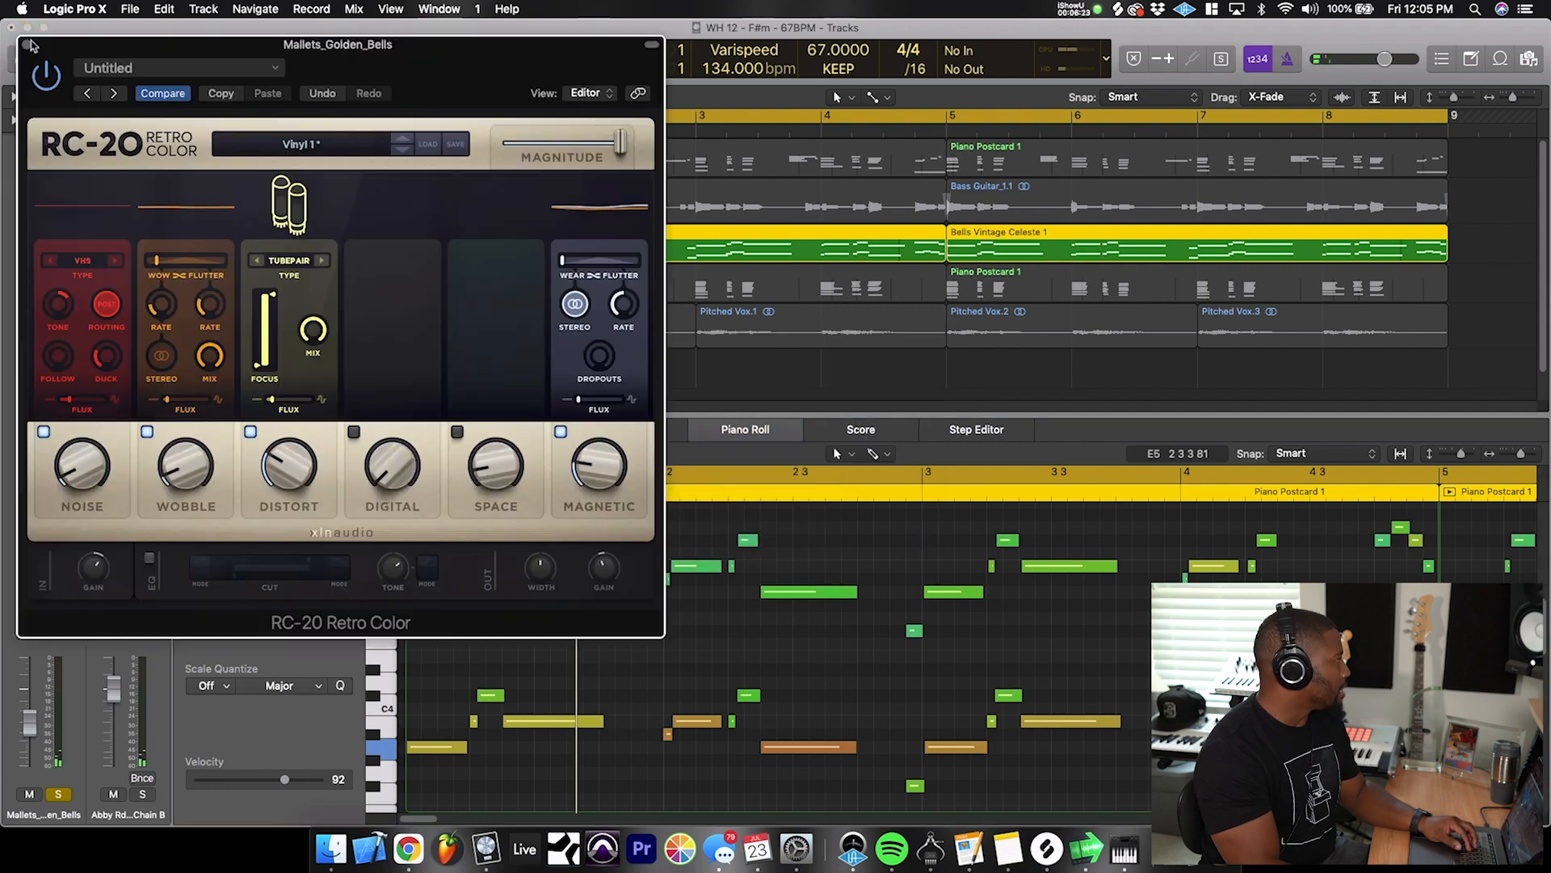
drag(35, 44, 344, 55)
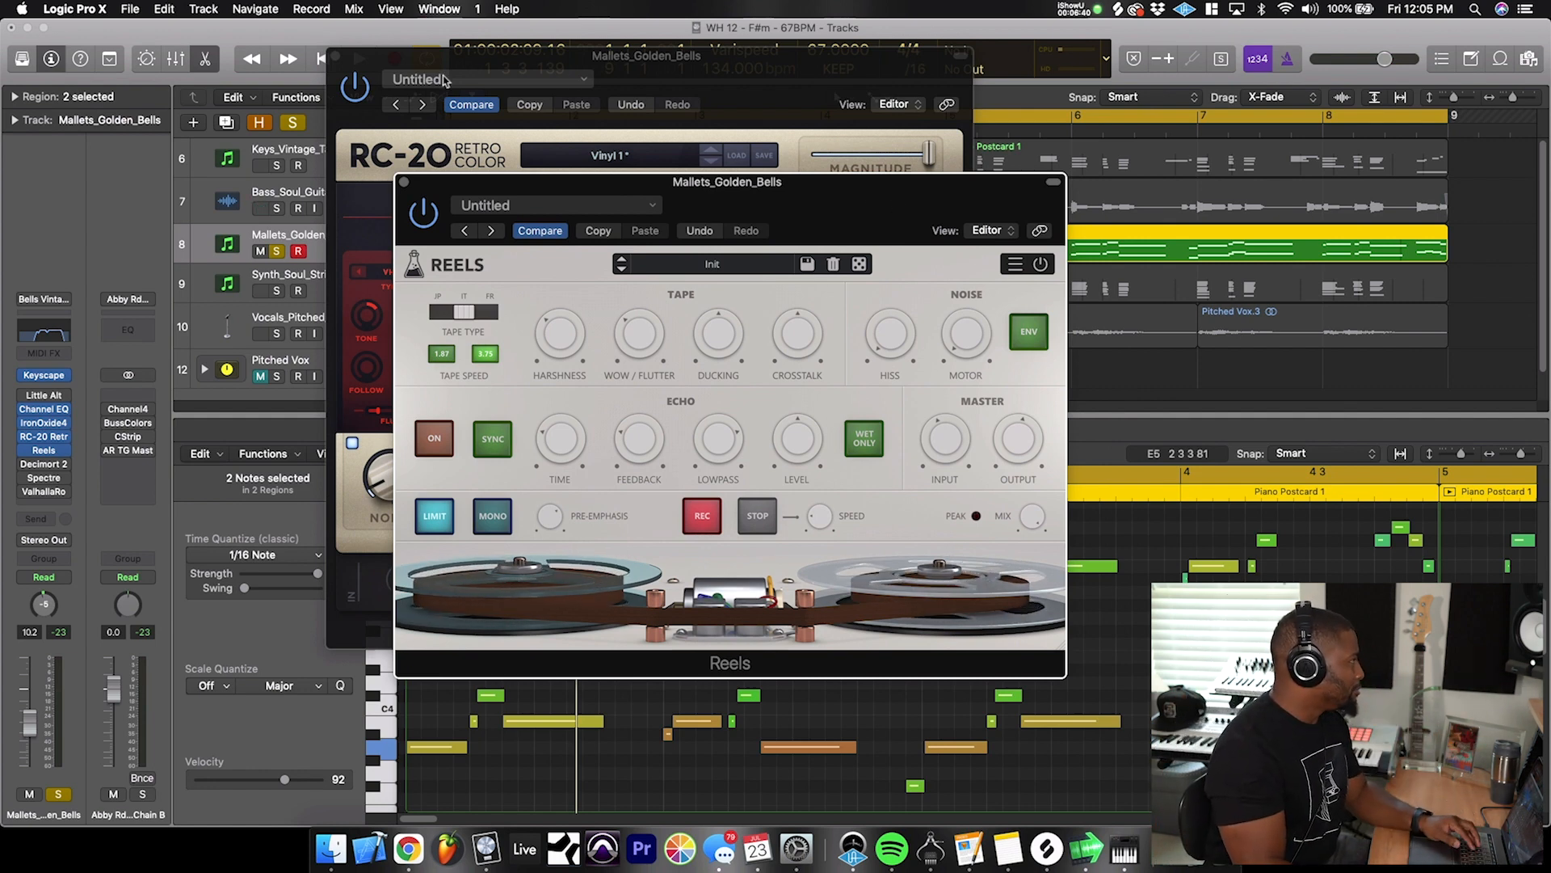
click(336, 56)
drag(577, 193, 574, 201)
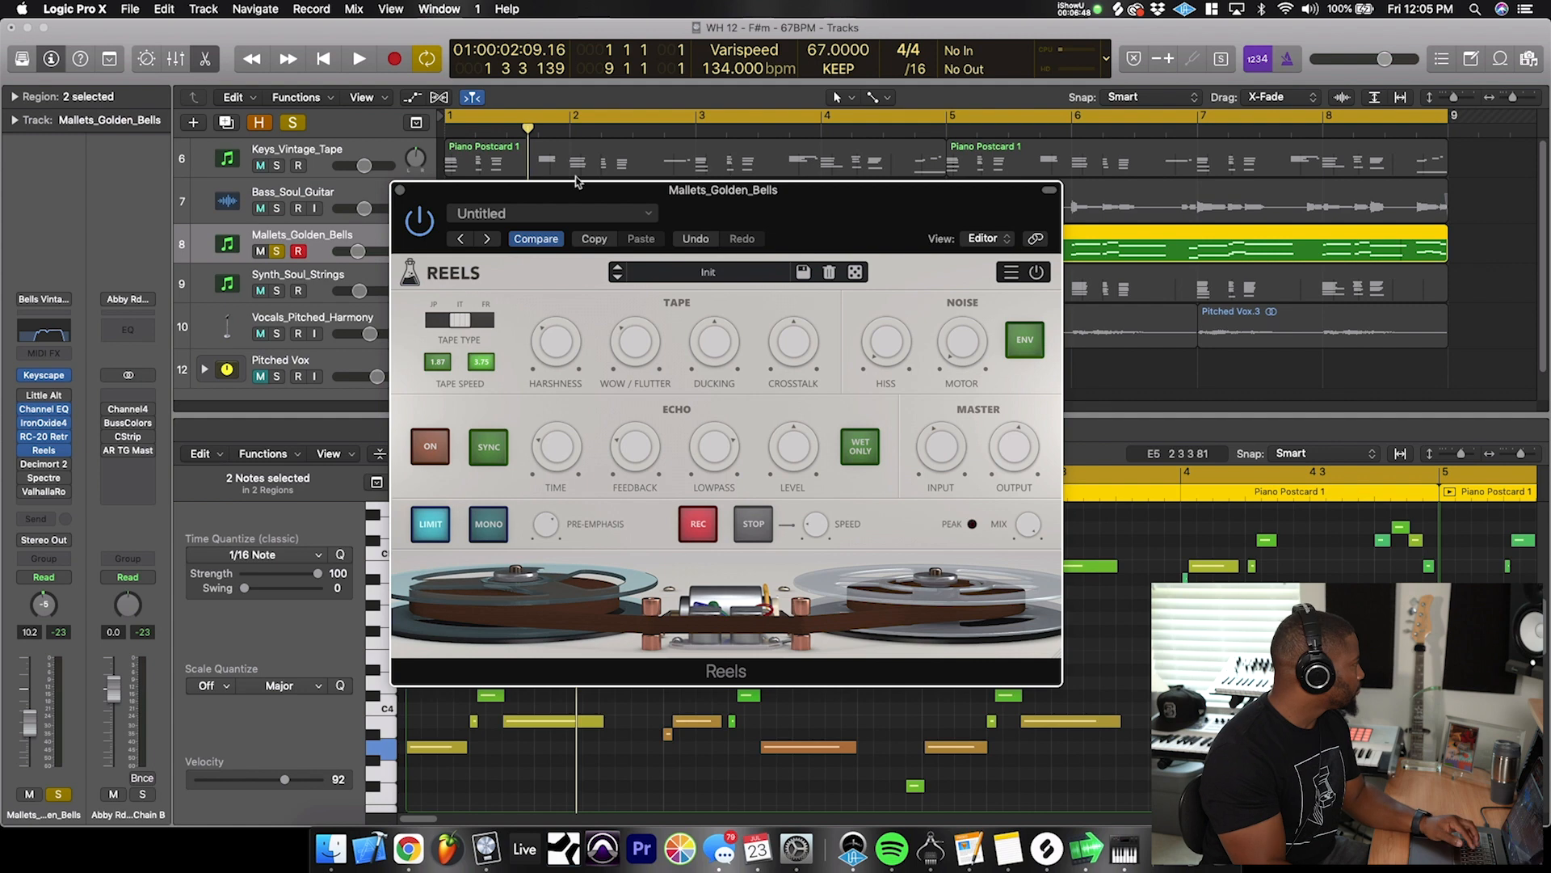
key(space)
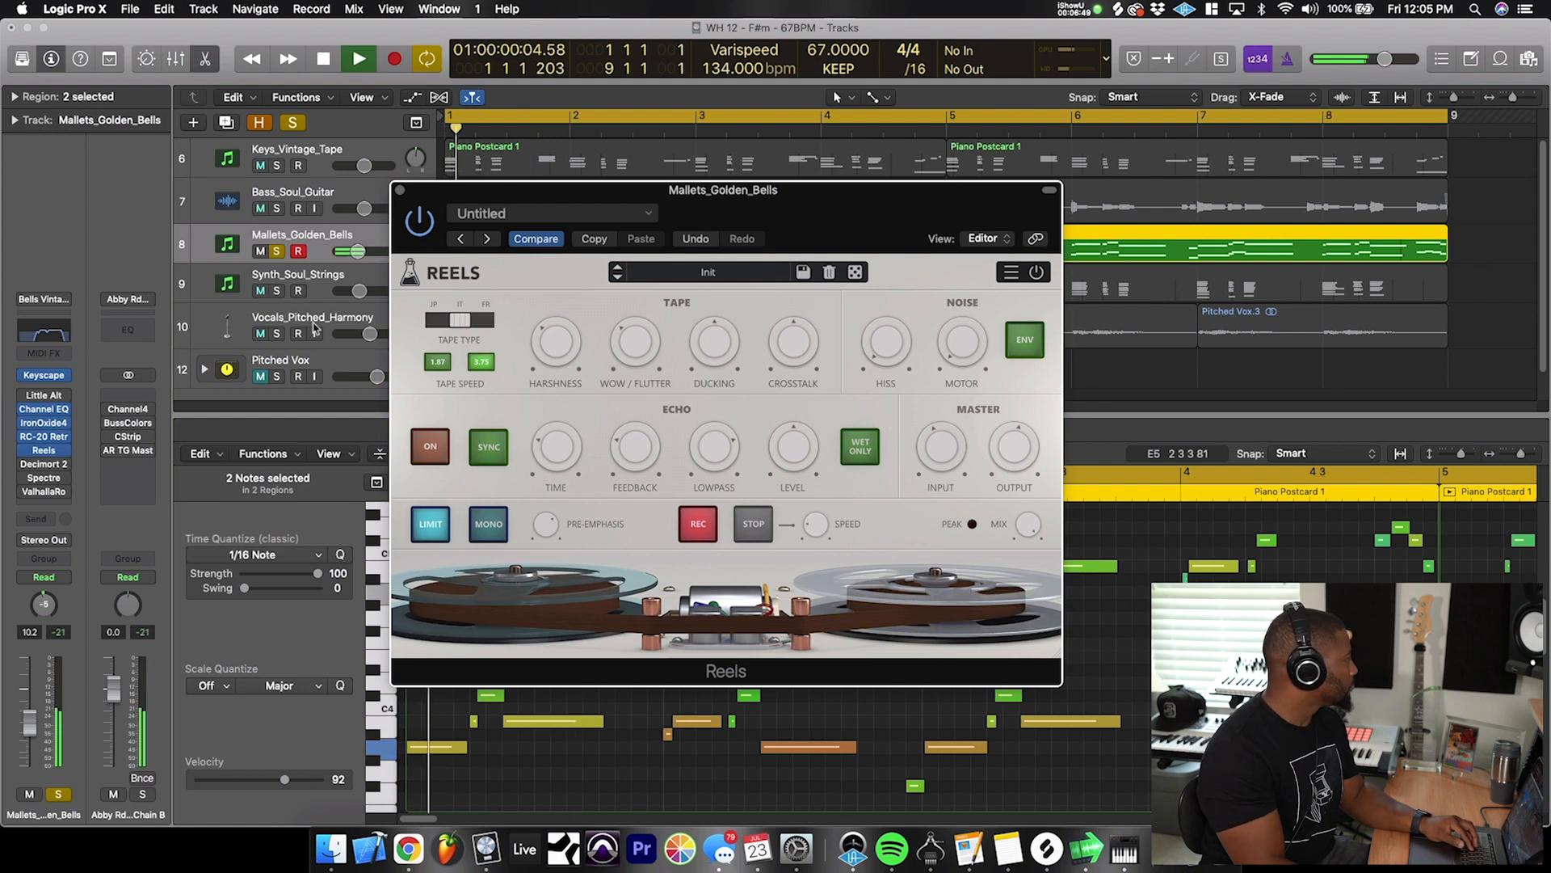
key(space)
click(401, 192)
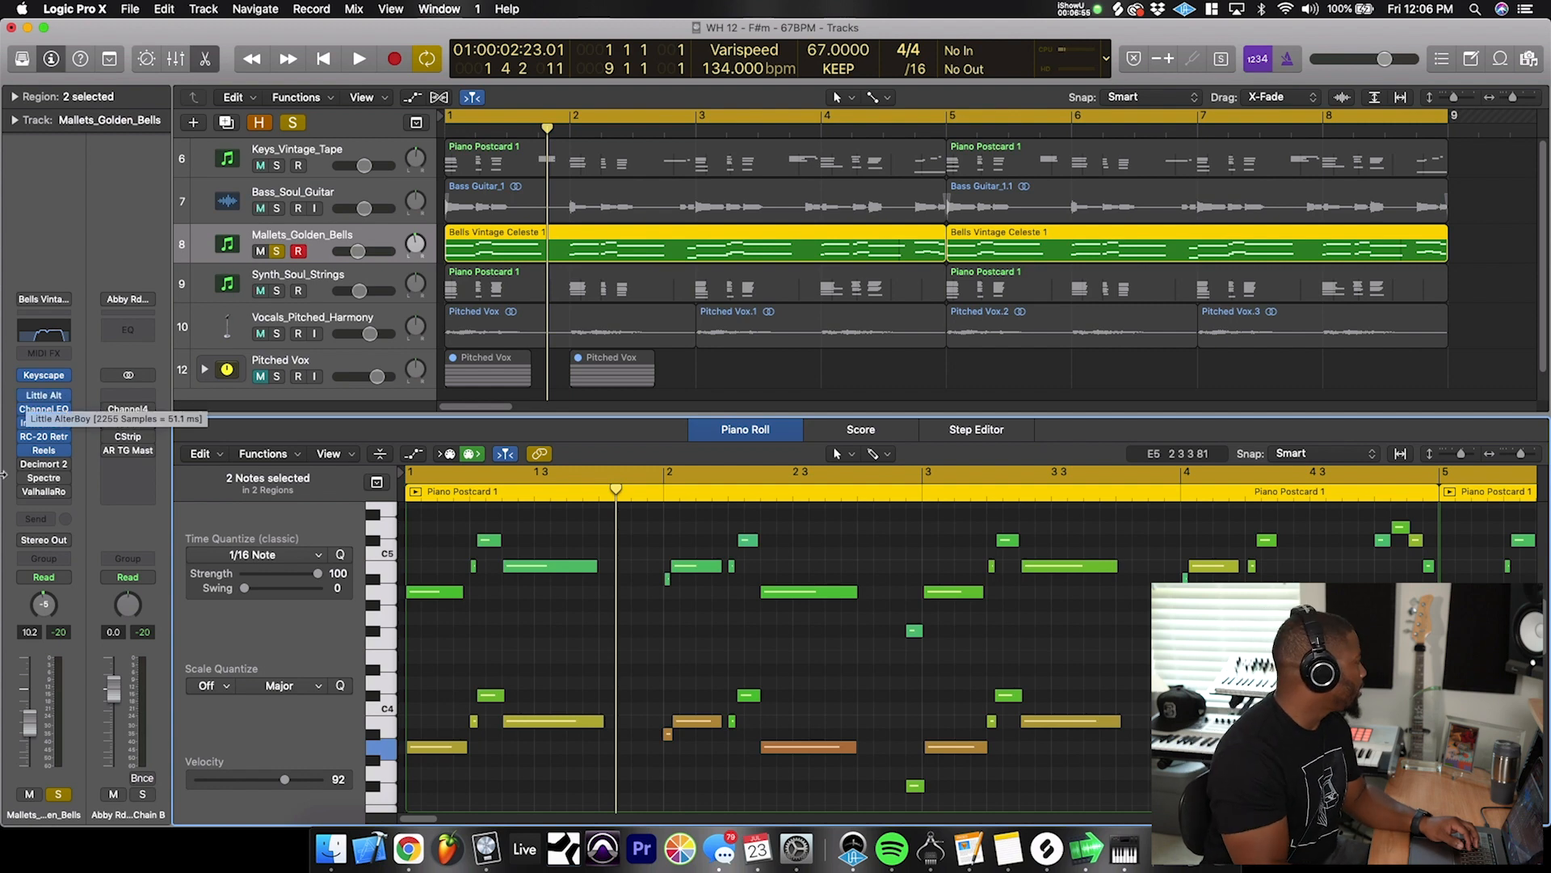
- Examine the ValhallaRoom reverb on the bells over the arrangement, close it and play the track with its effects chain on
click(43, 492)
drag(181, 31, 539, 156)
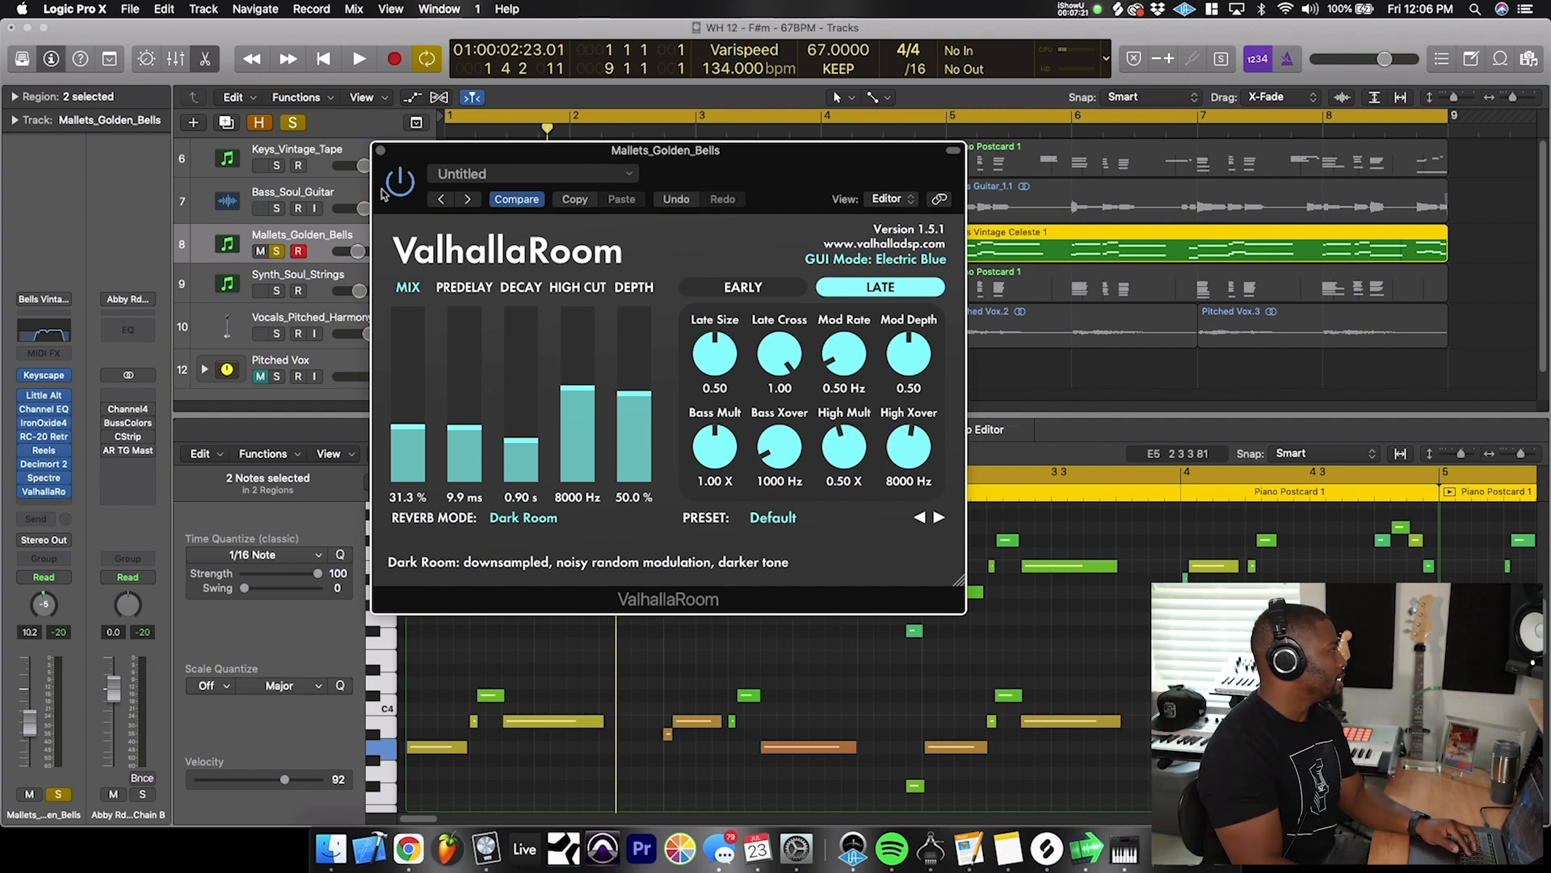
click(383, 151)
key(space)
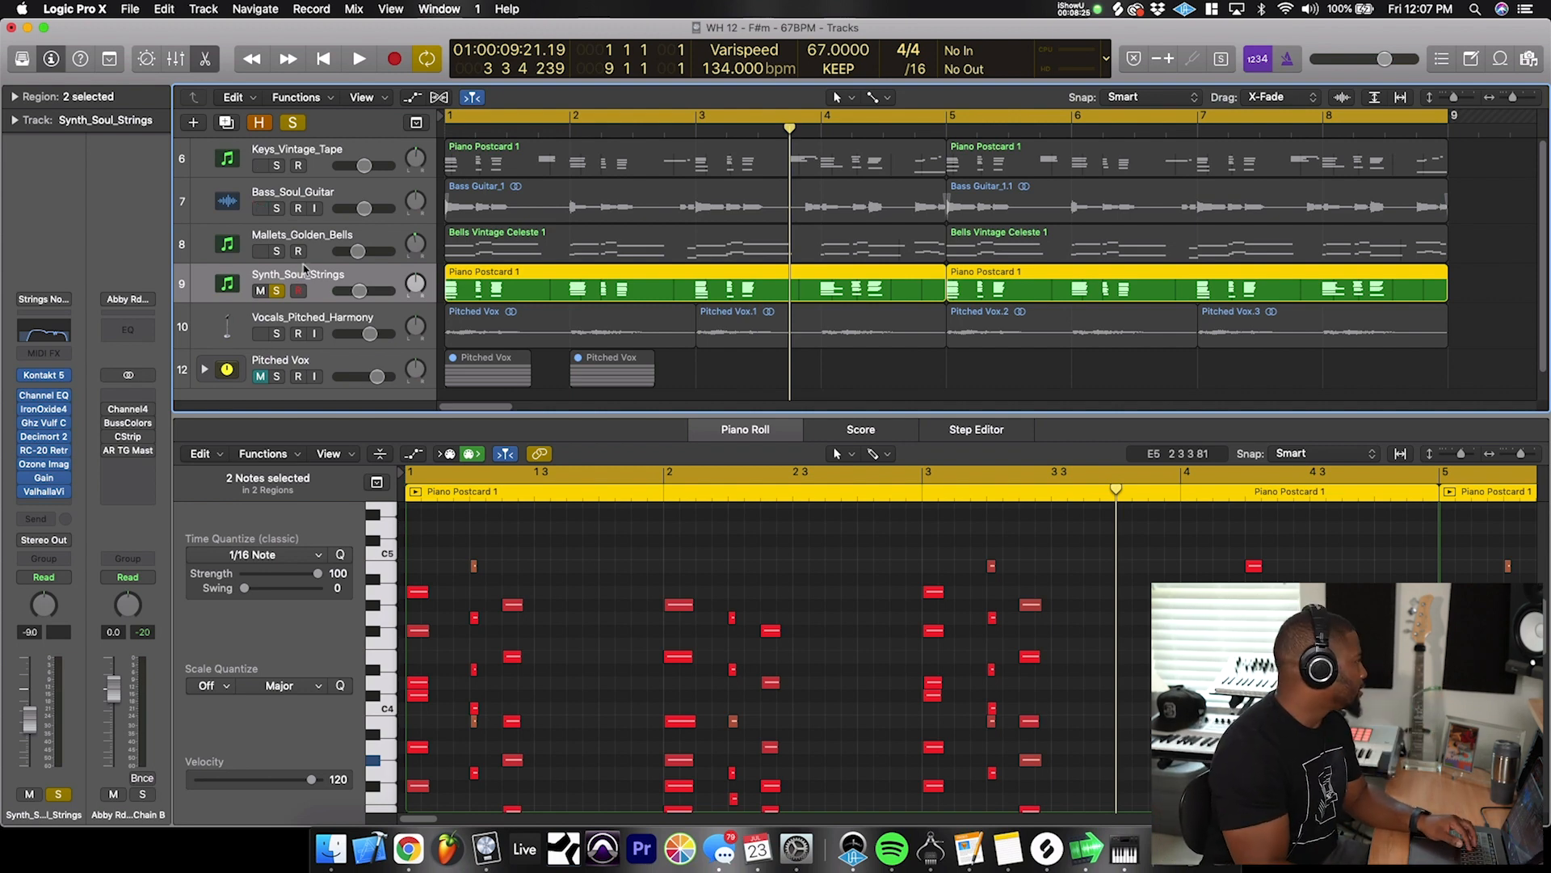
- Play the soloed Synth_Soul_Strings track from the beginning and view its IronOxide4 settings
key(space)
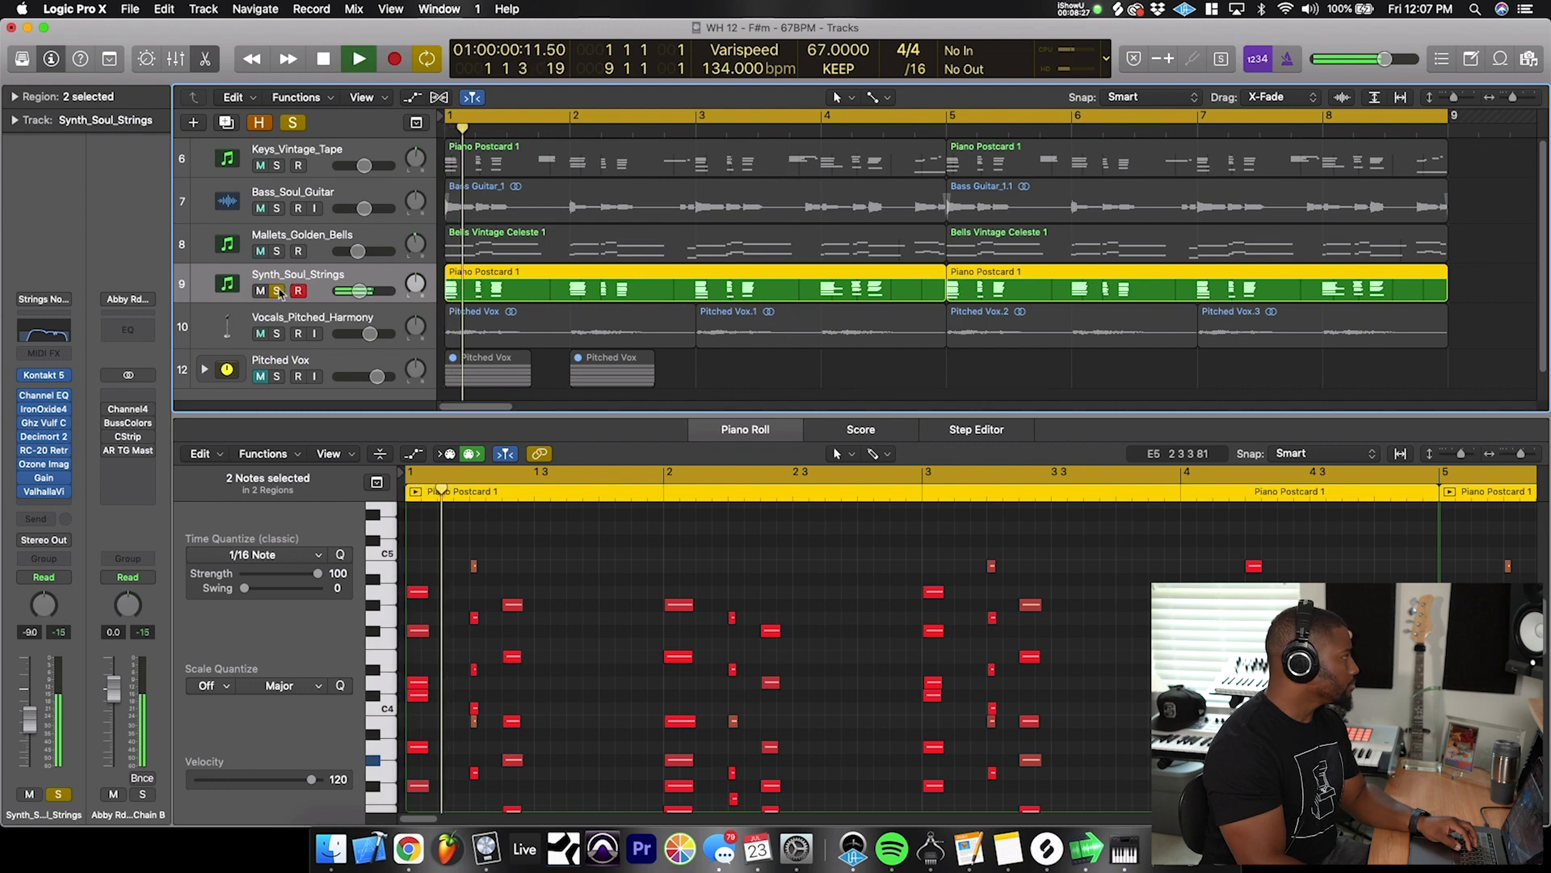
key(space)
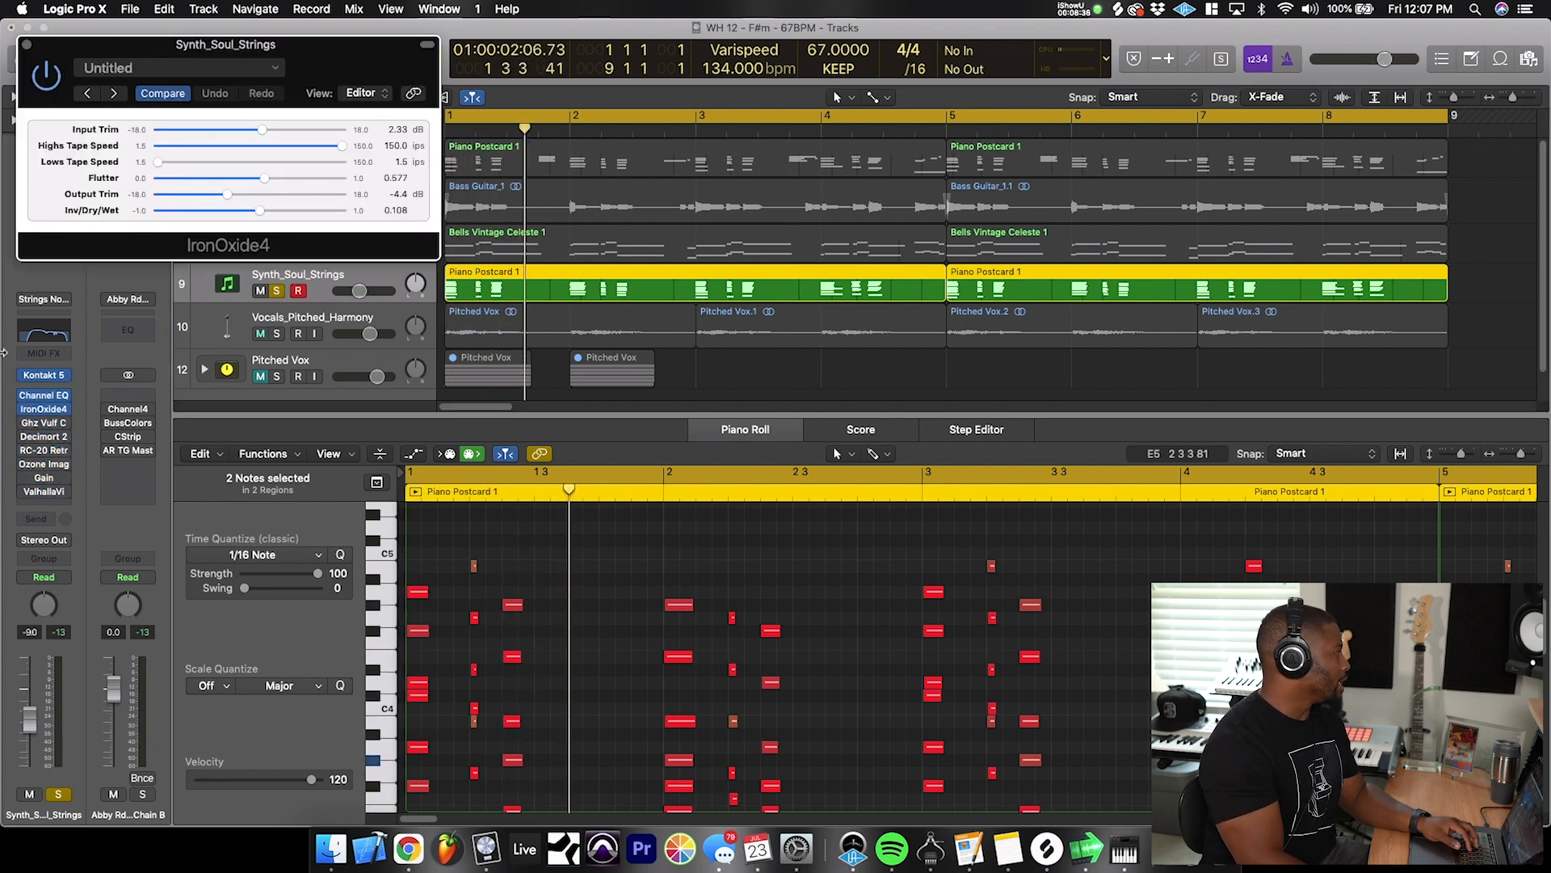
click(27, 45)
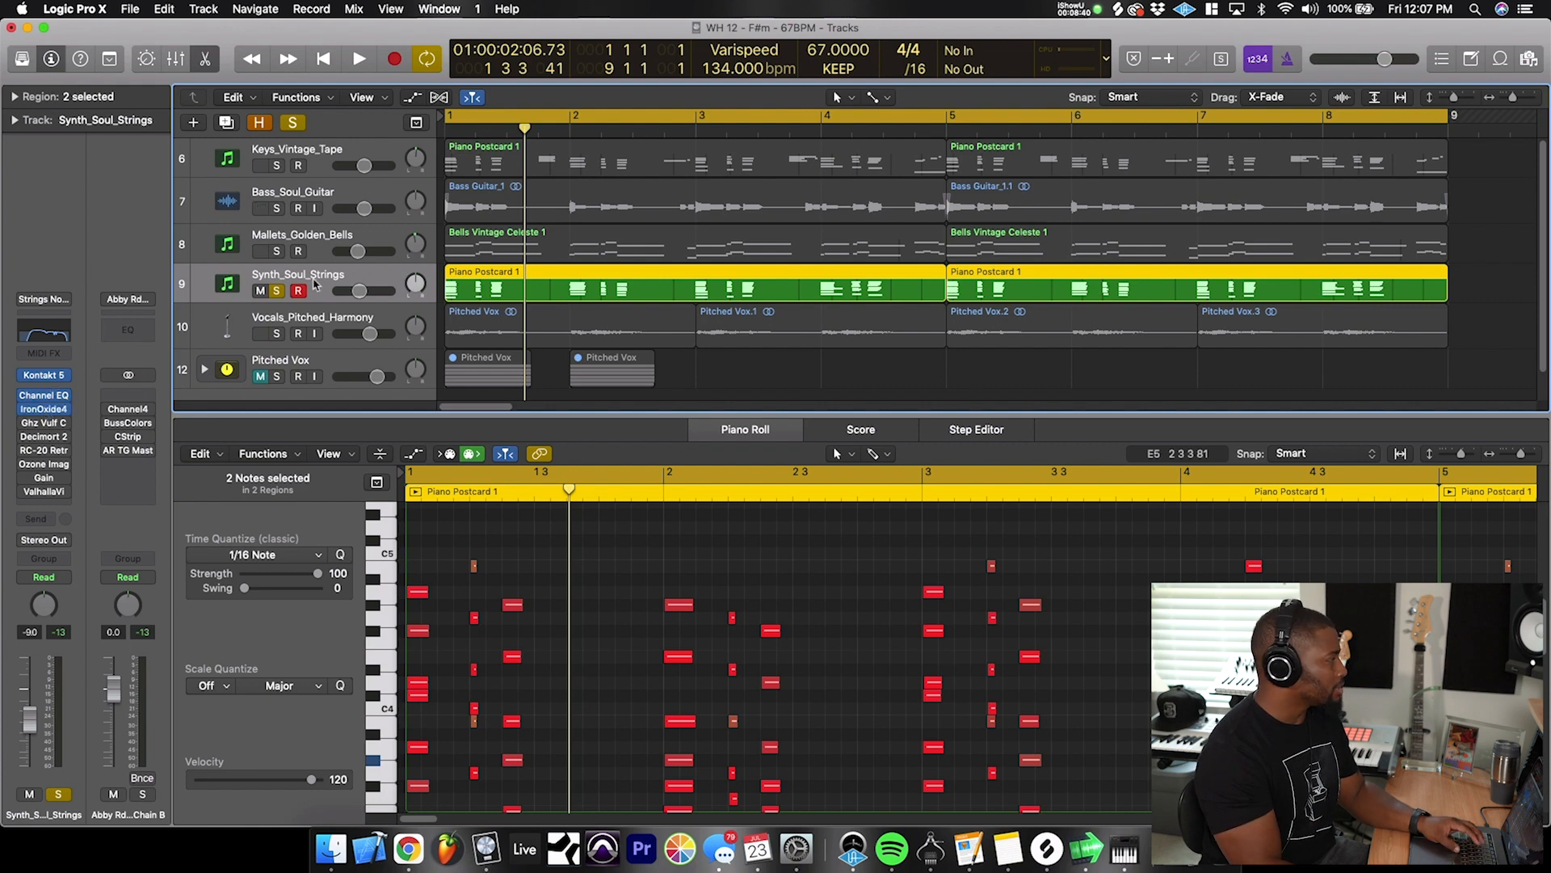
- Examine the Ghz Vulf Compressor and Ozone Imager 2 on the strings, moving their windows clear of the channel strip
click(43, 422)
drag(317, 47, 1054, 141)
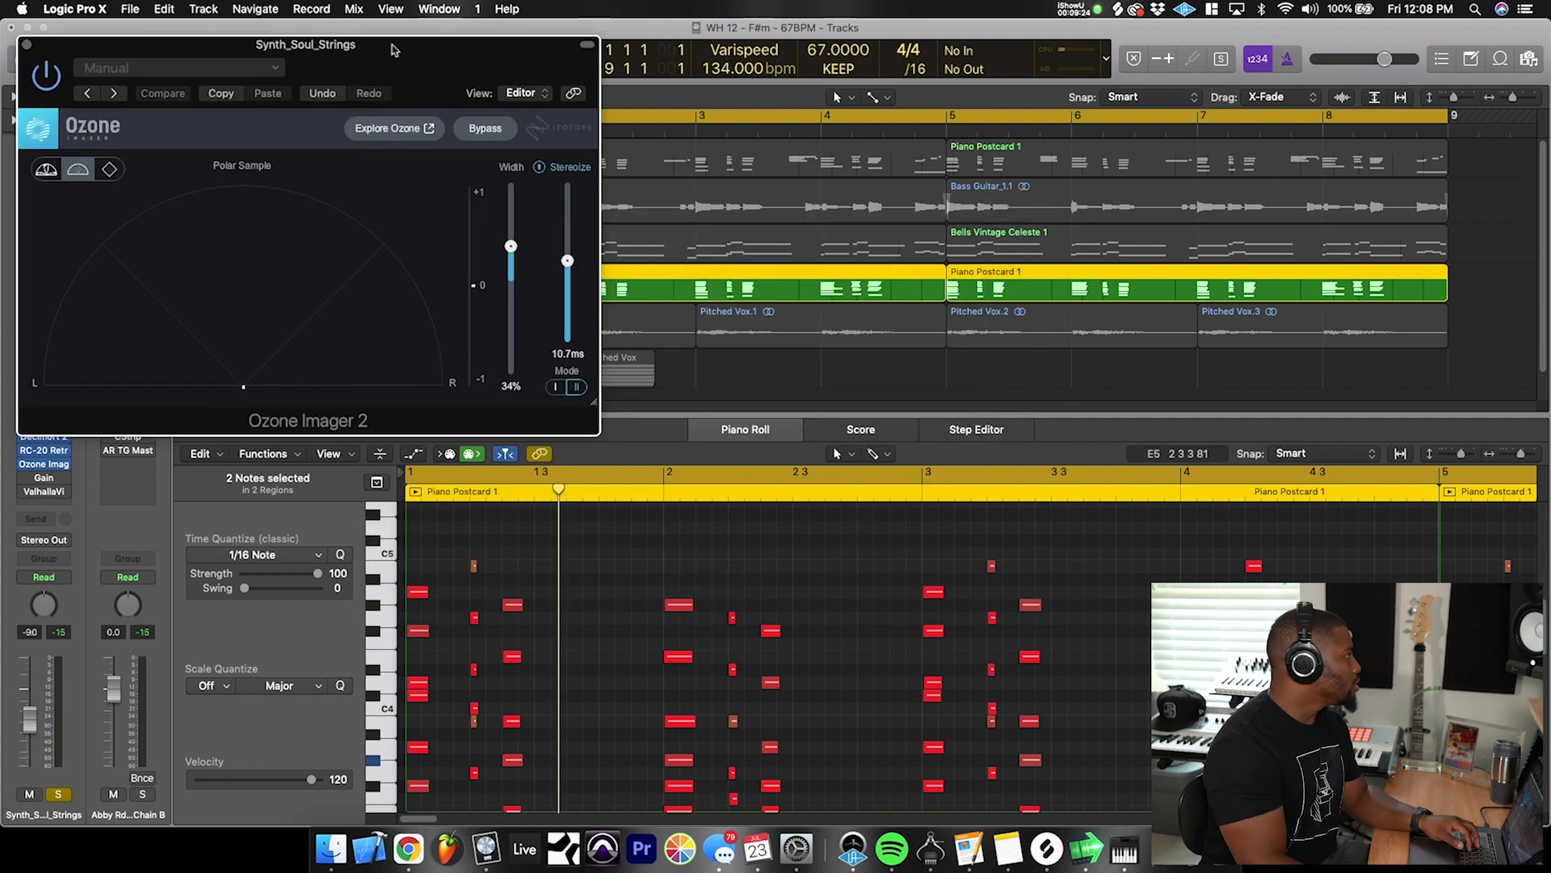
drag(394, 50, 948, 220)
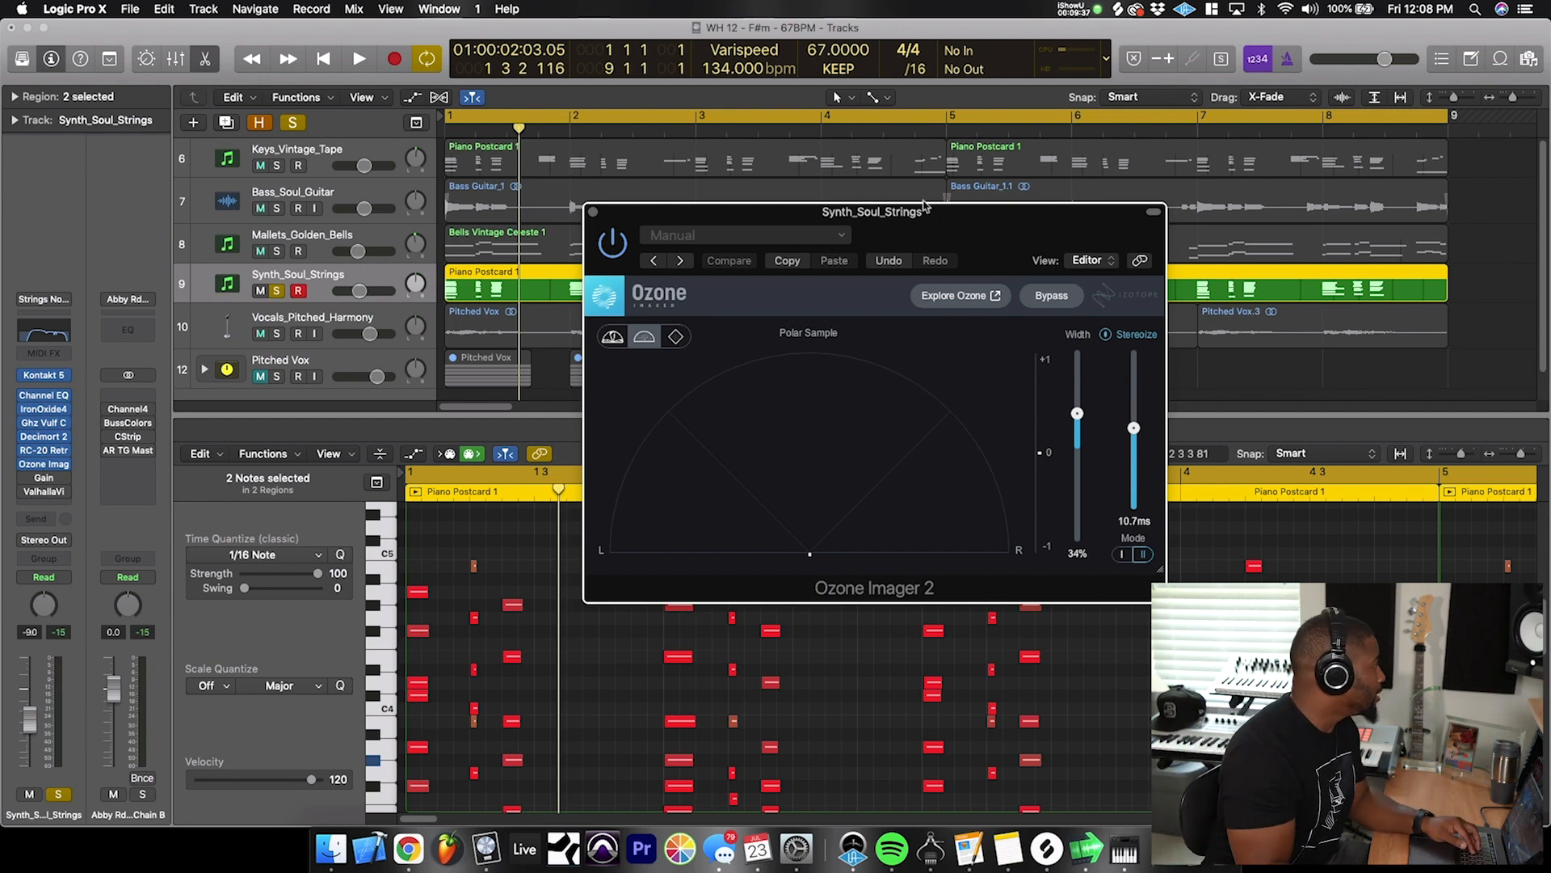
click(593, 212)
- Solo the Vocals_Pitched_Harmony track in place of the strings and play it from the beginning
key(f)
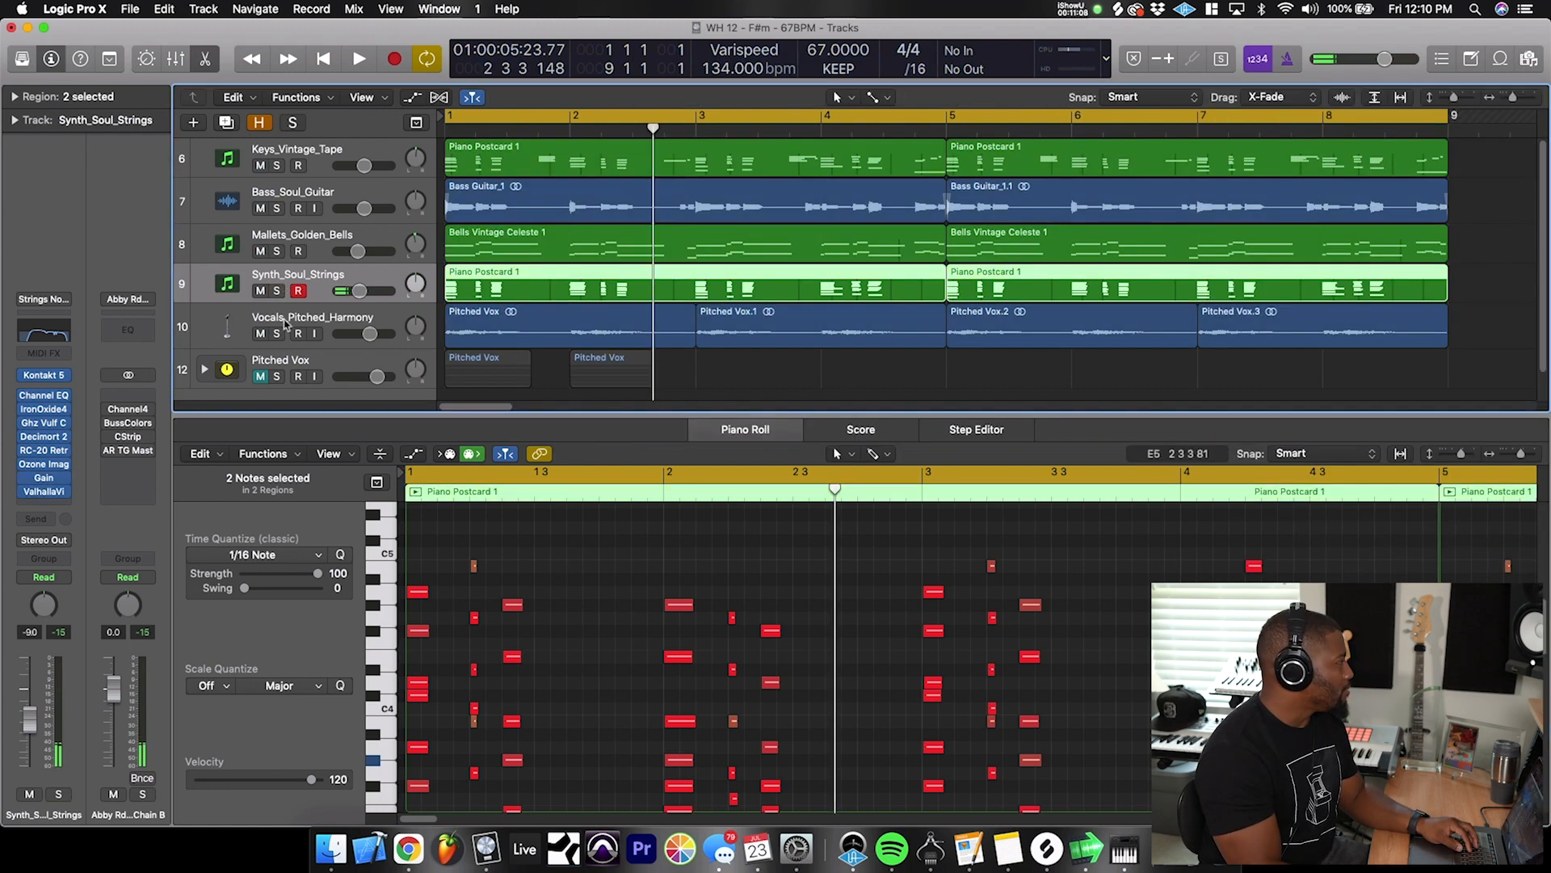
click(284, 325)
click(279, 335)
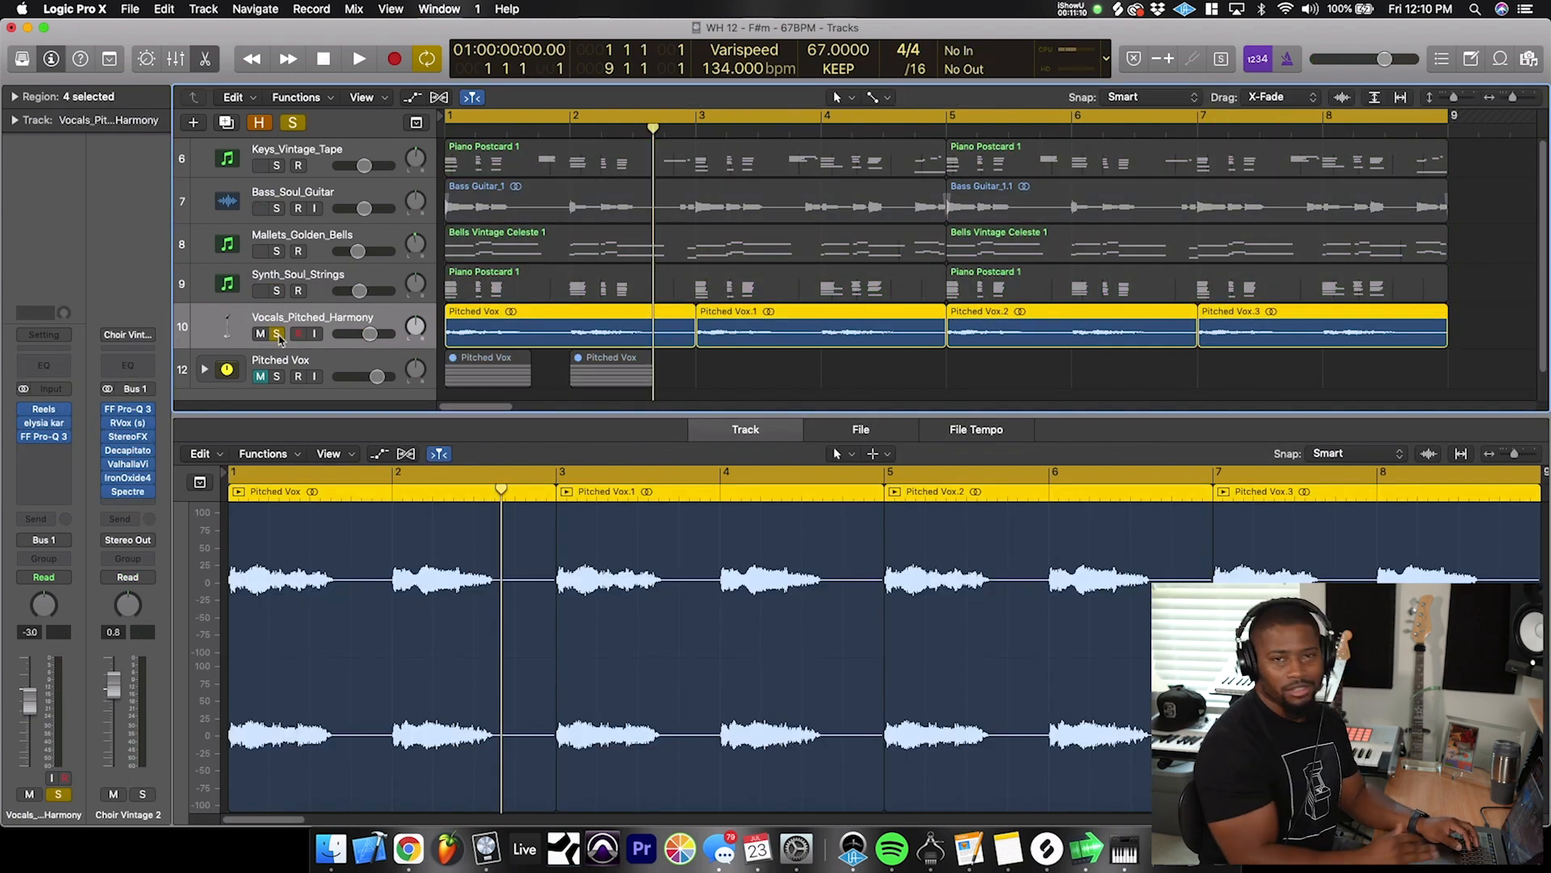
key(Return)
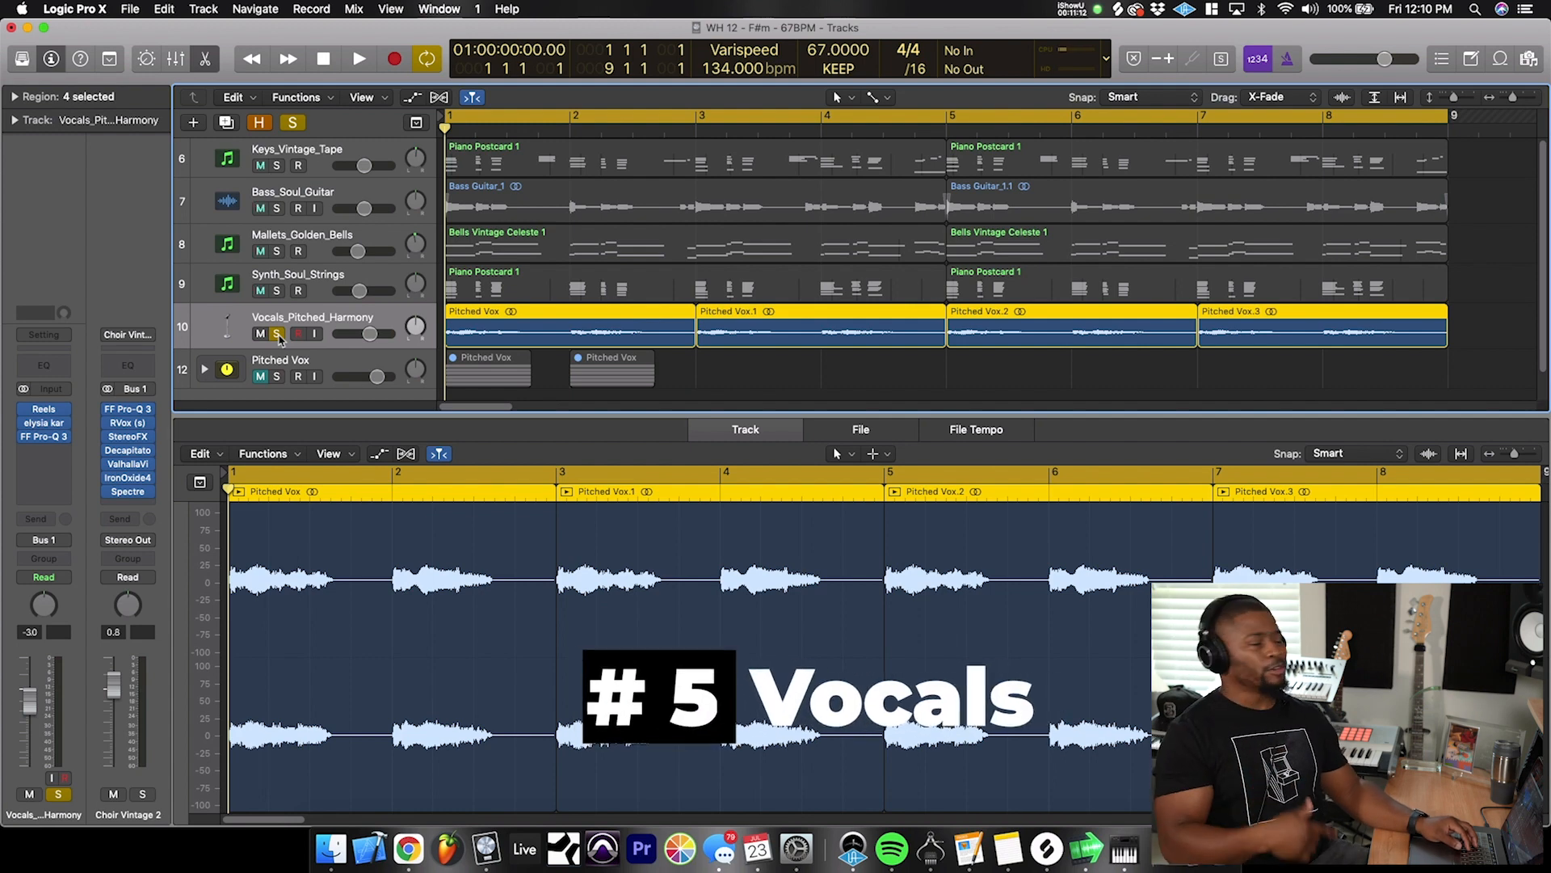
key(space)
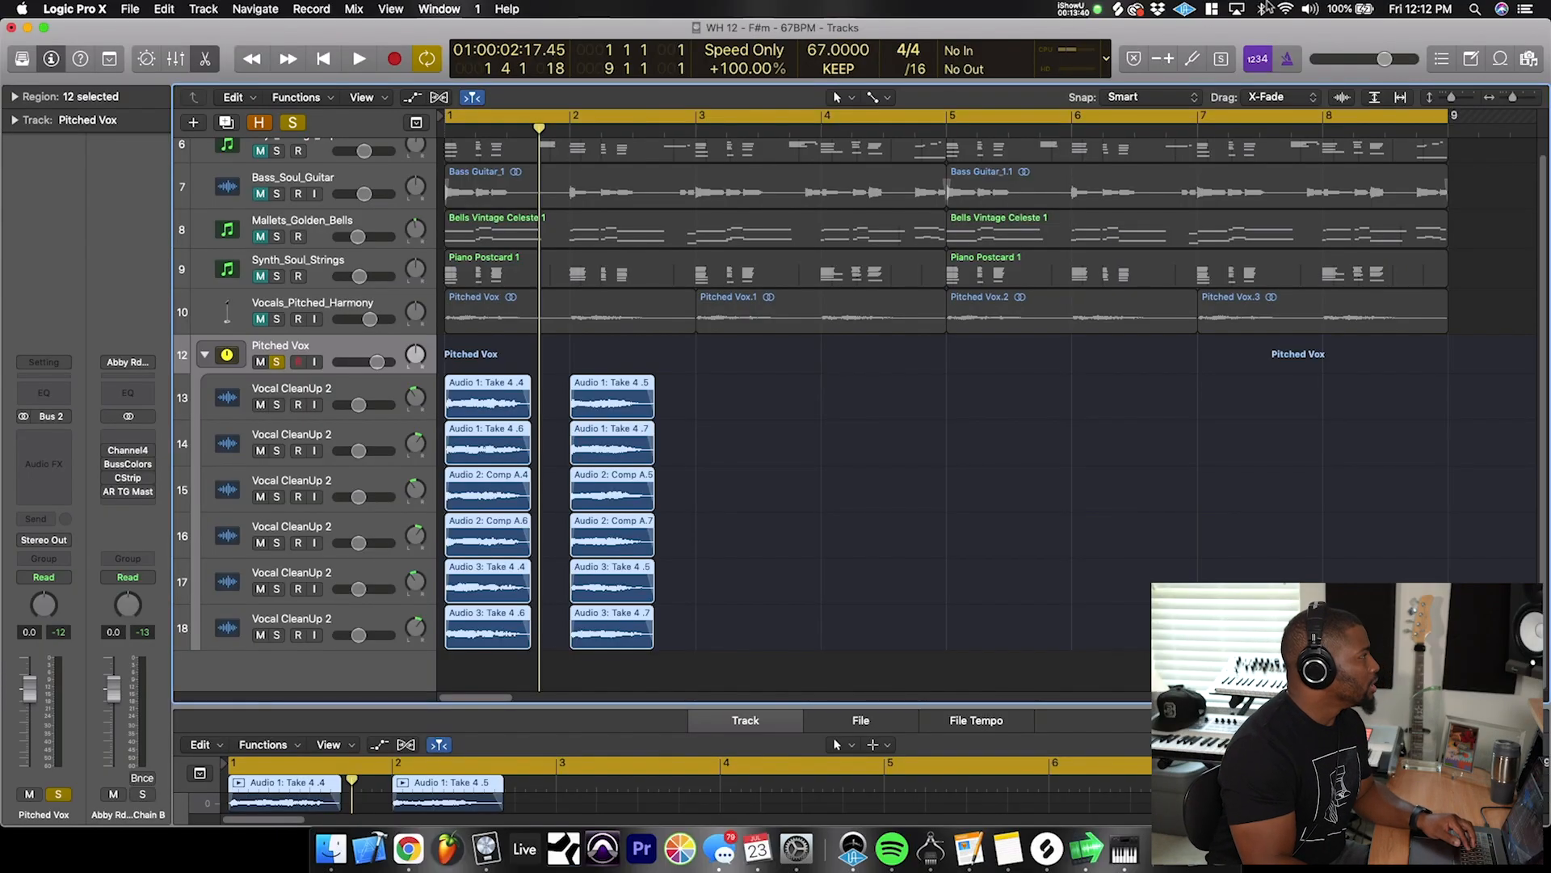
- Keep the varispeed mode on Speed Only, set it to -30% and play the Pitched Vox stack from the beginning
click(743, 51)
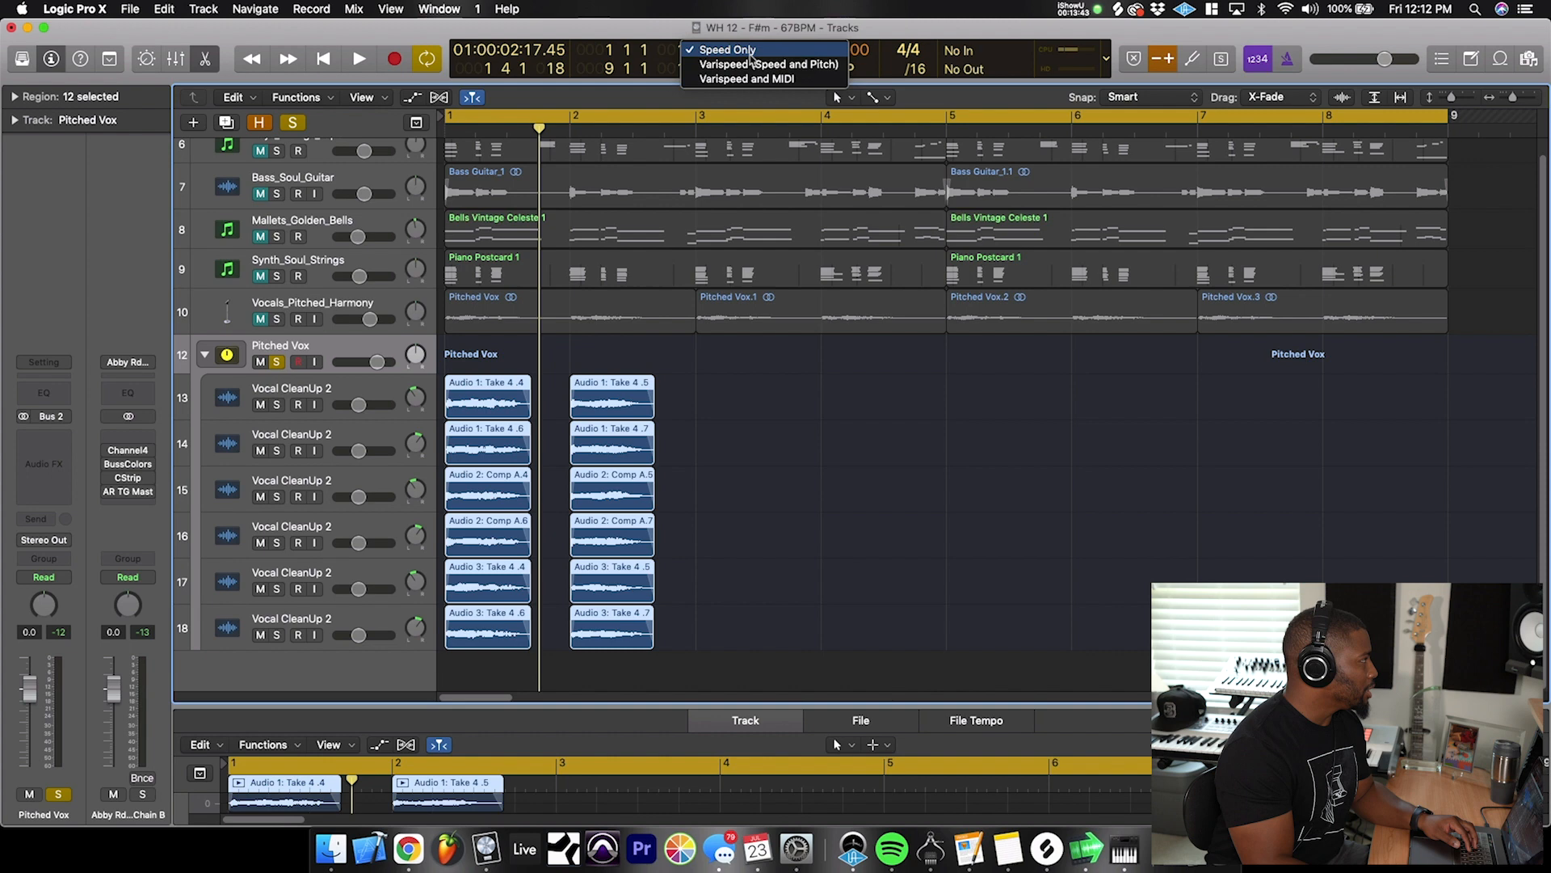
click(708, 52)
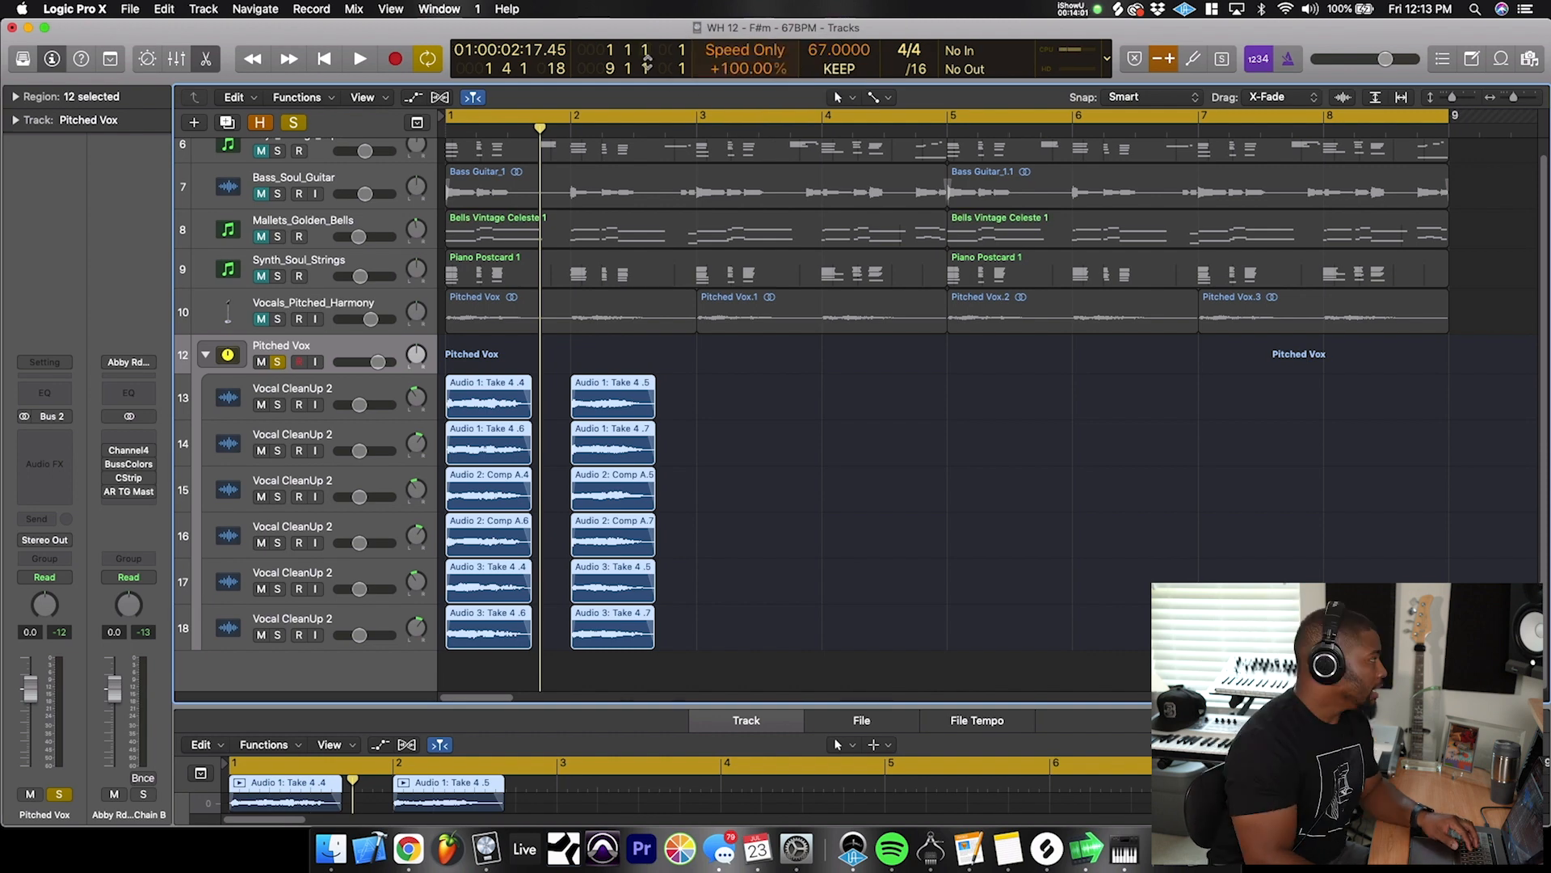
click(534, 386)
key(Return)
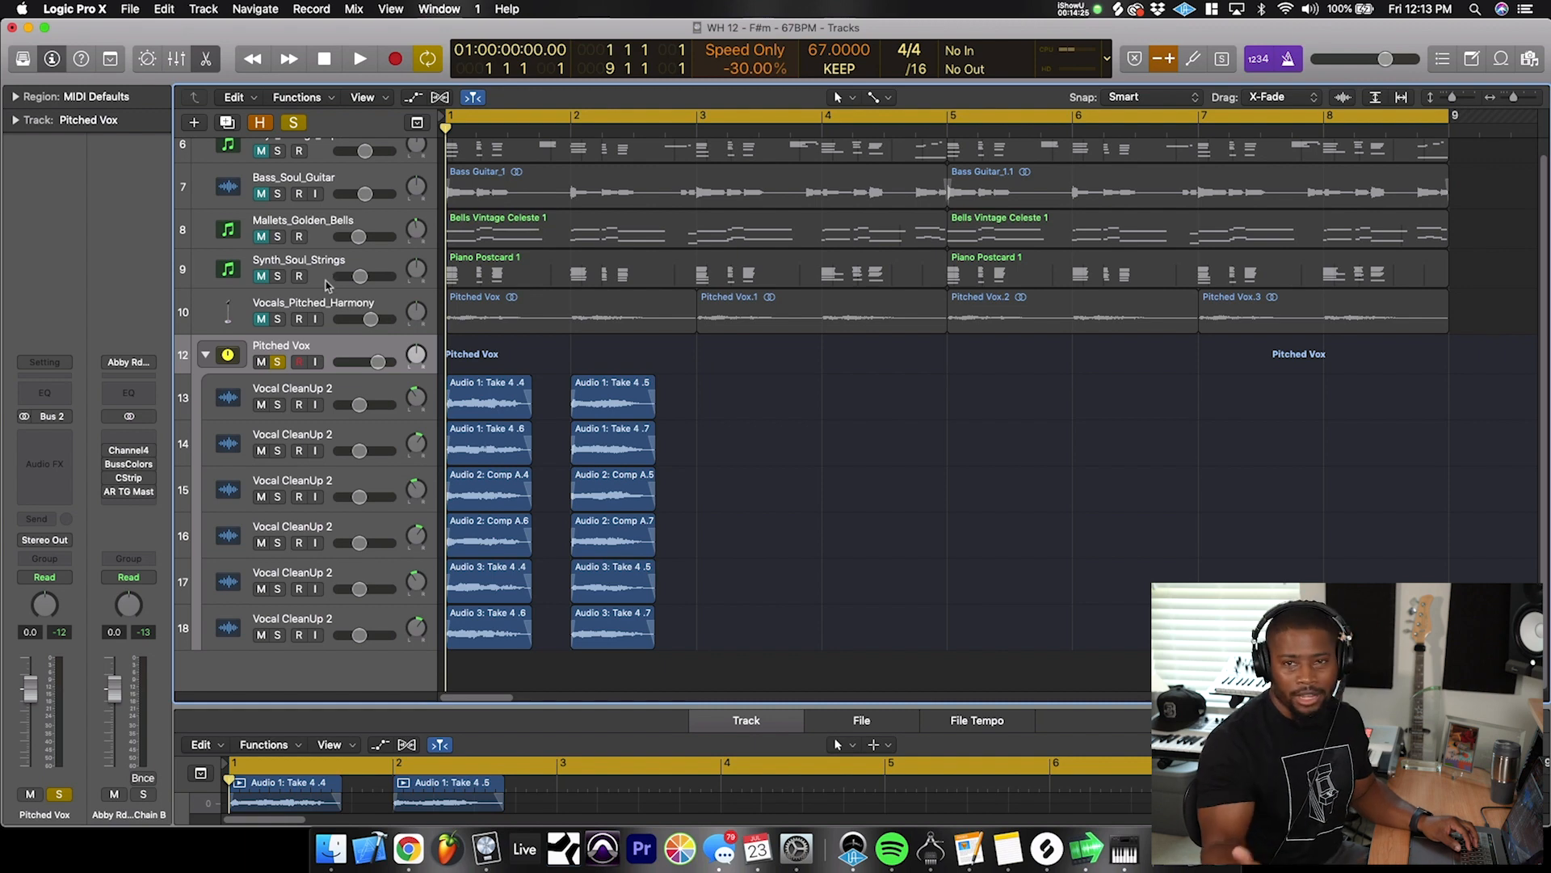
key(space)
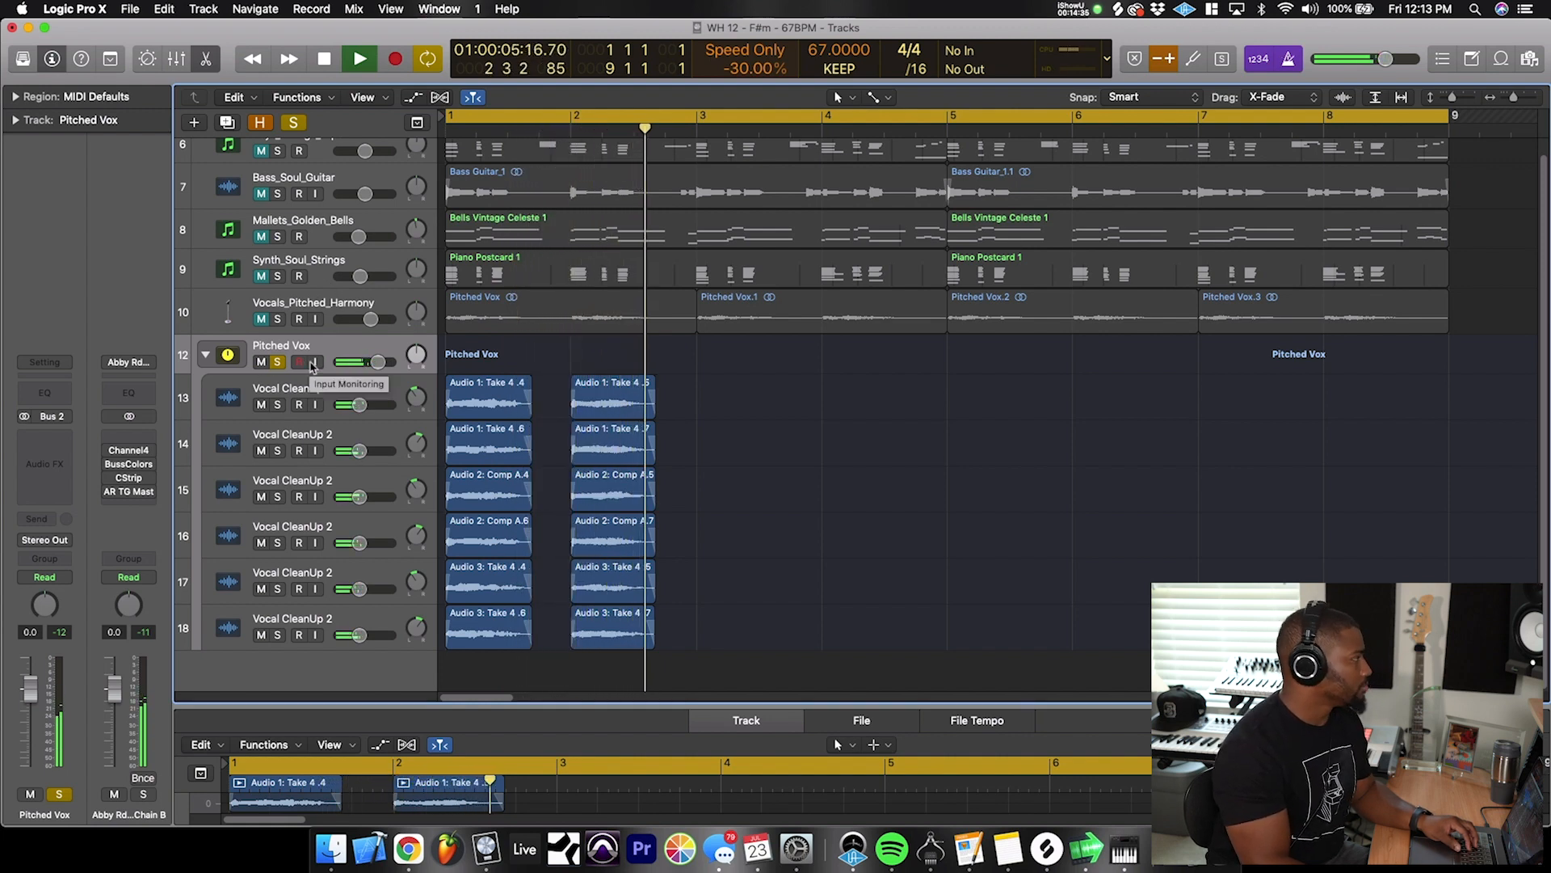
key(space)
- Shorten the cycle range to end at bar 3, and view the channel strips of the first two Vocal CleanUp 2 tracks
drag(698, 115, 391, 215)
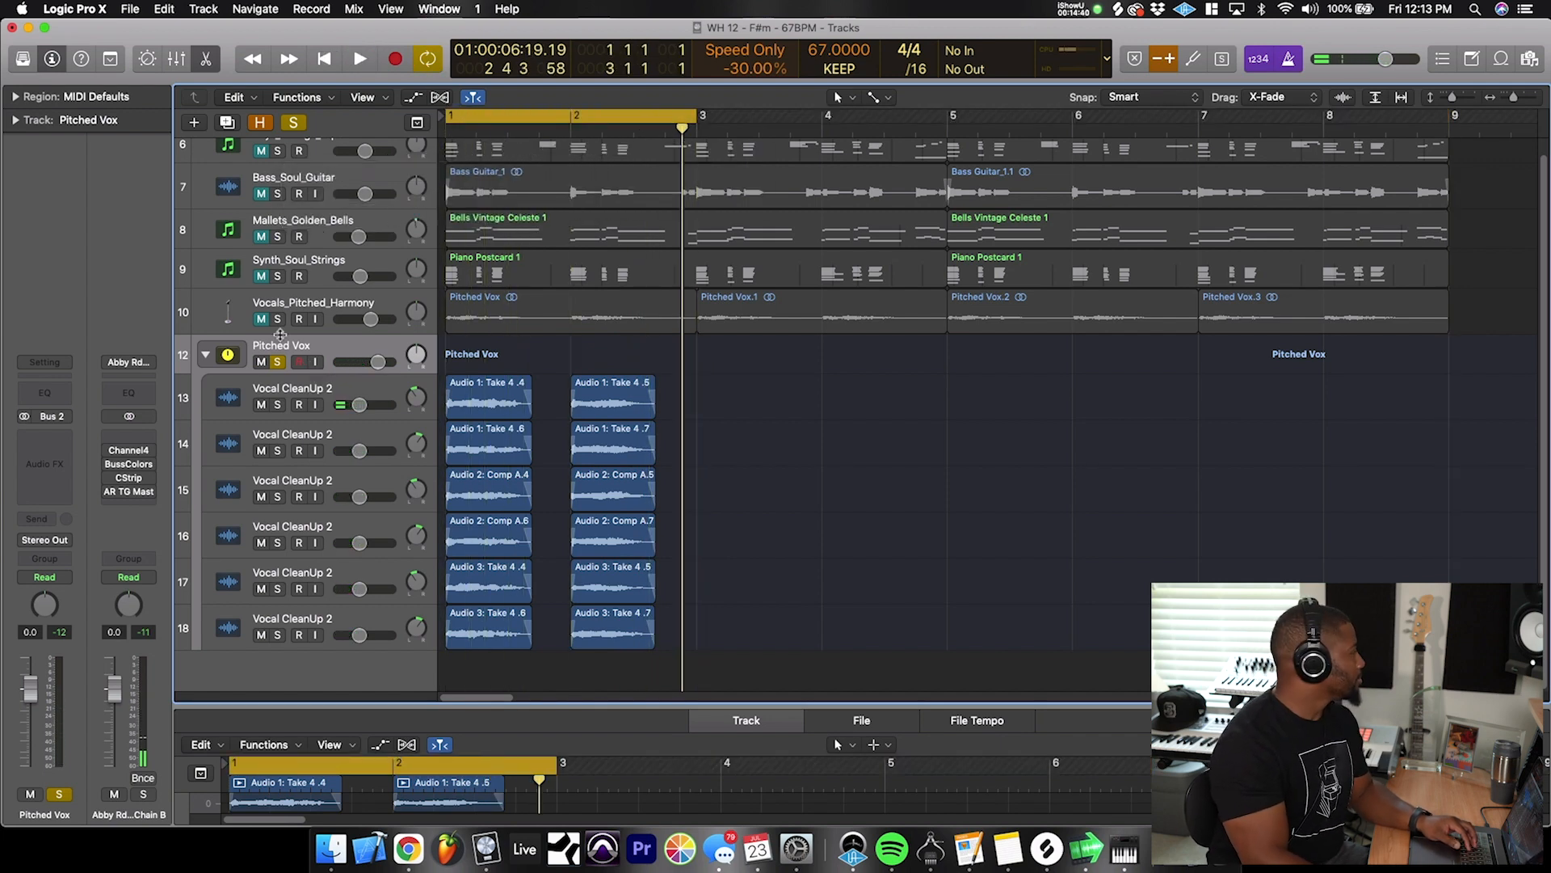
click(326, 388)
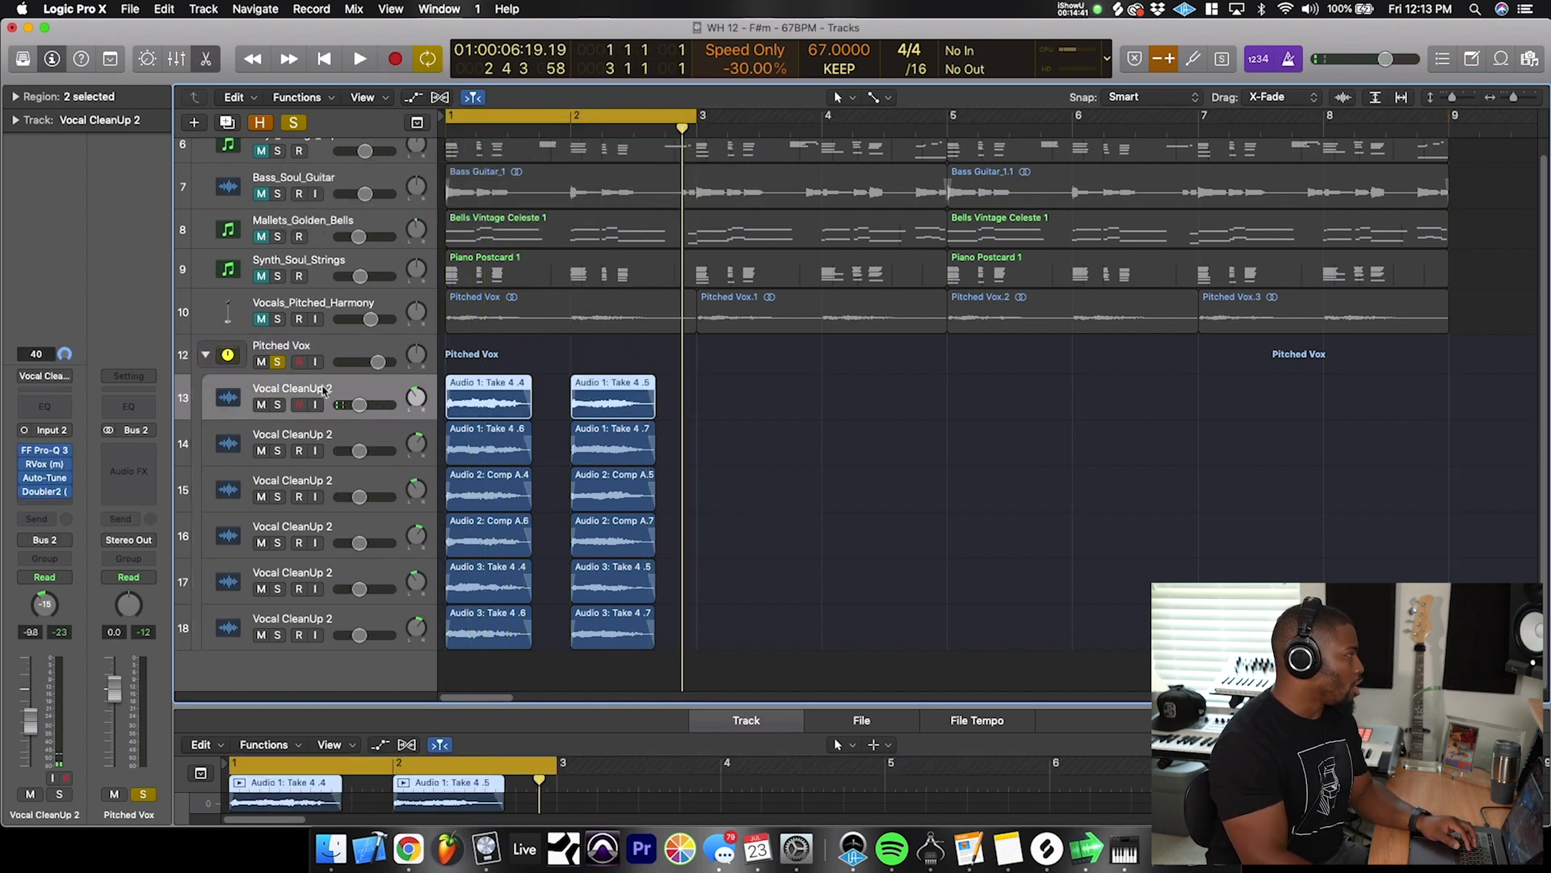
click(349, 434)
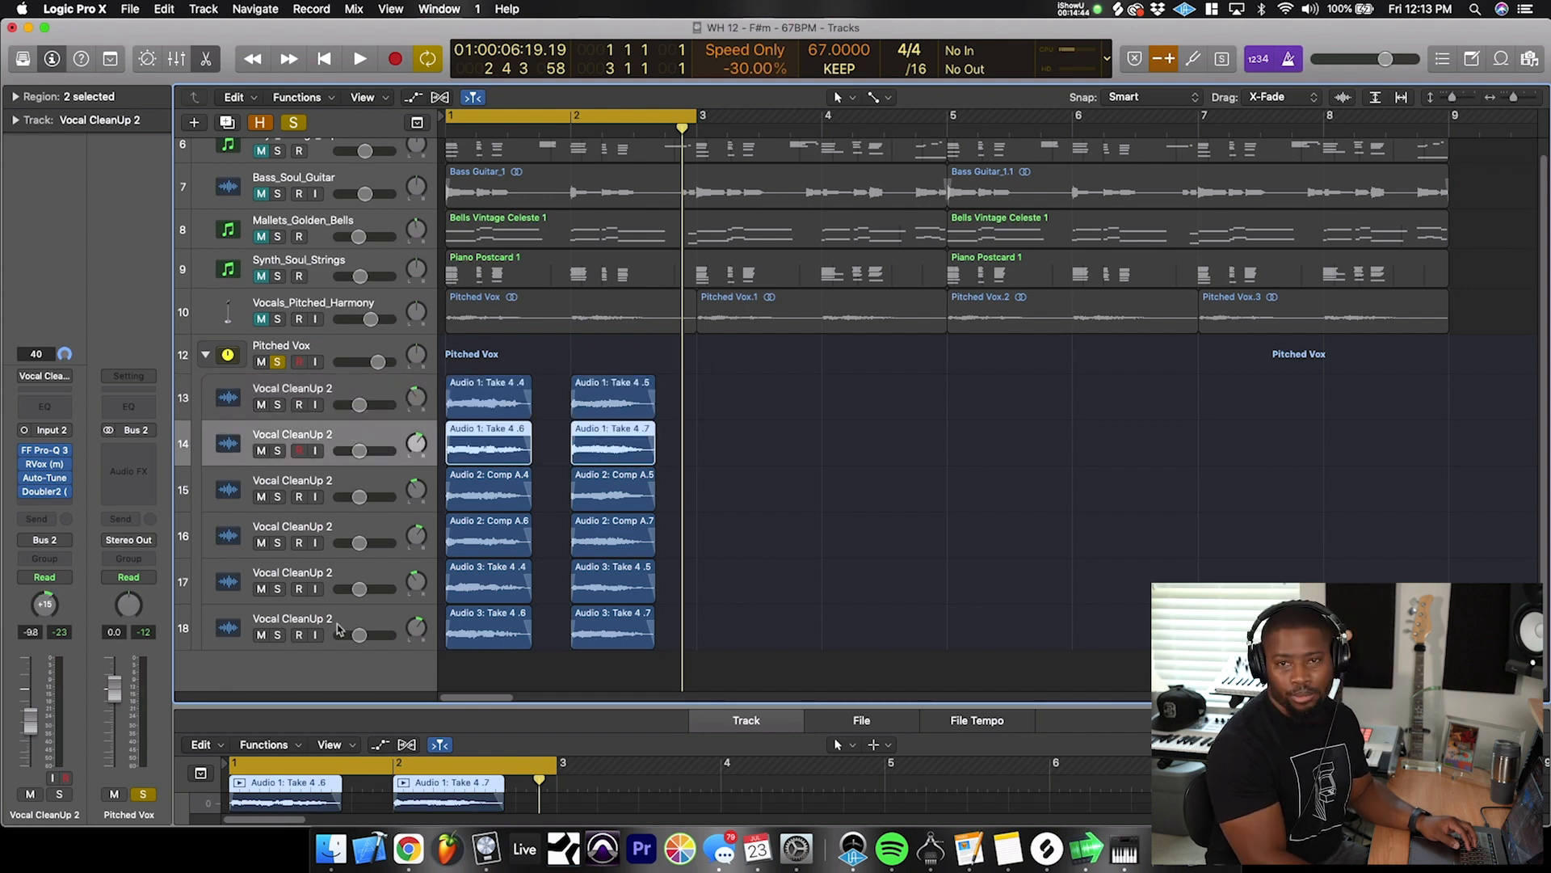
click(316, 350)
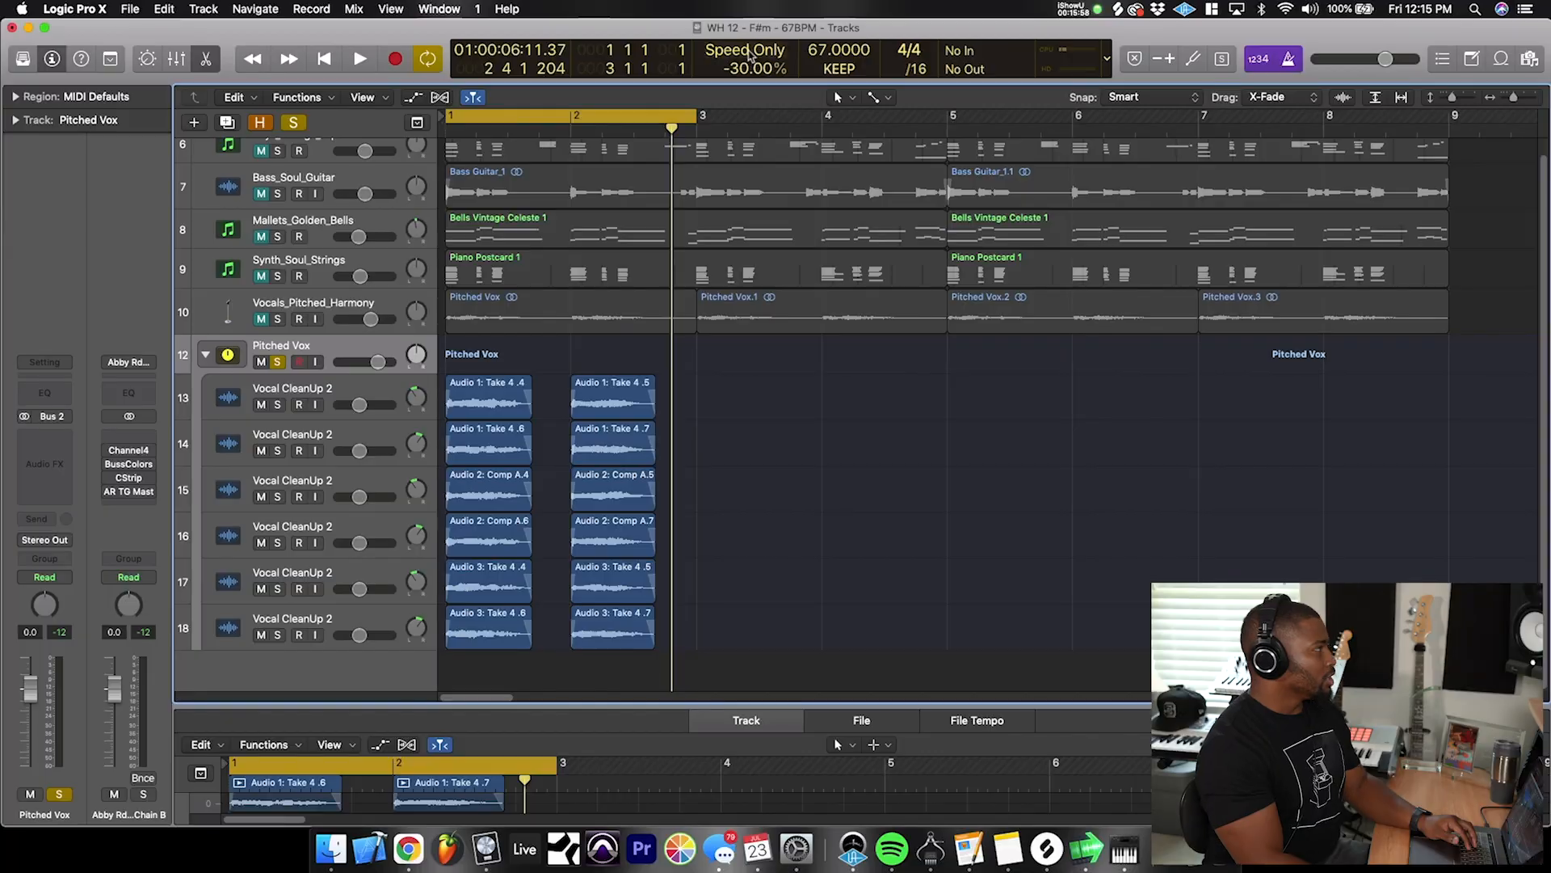
- Change the varispeed mode to Varispeed (Speed and Pitch)
click(751, 50)
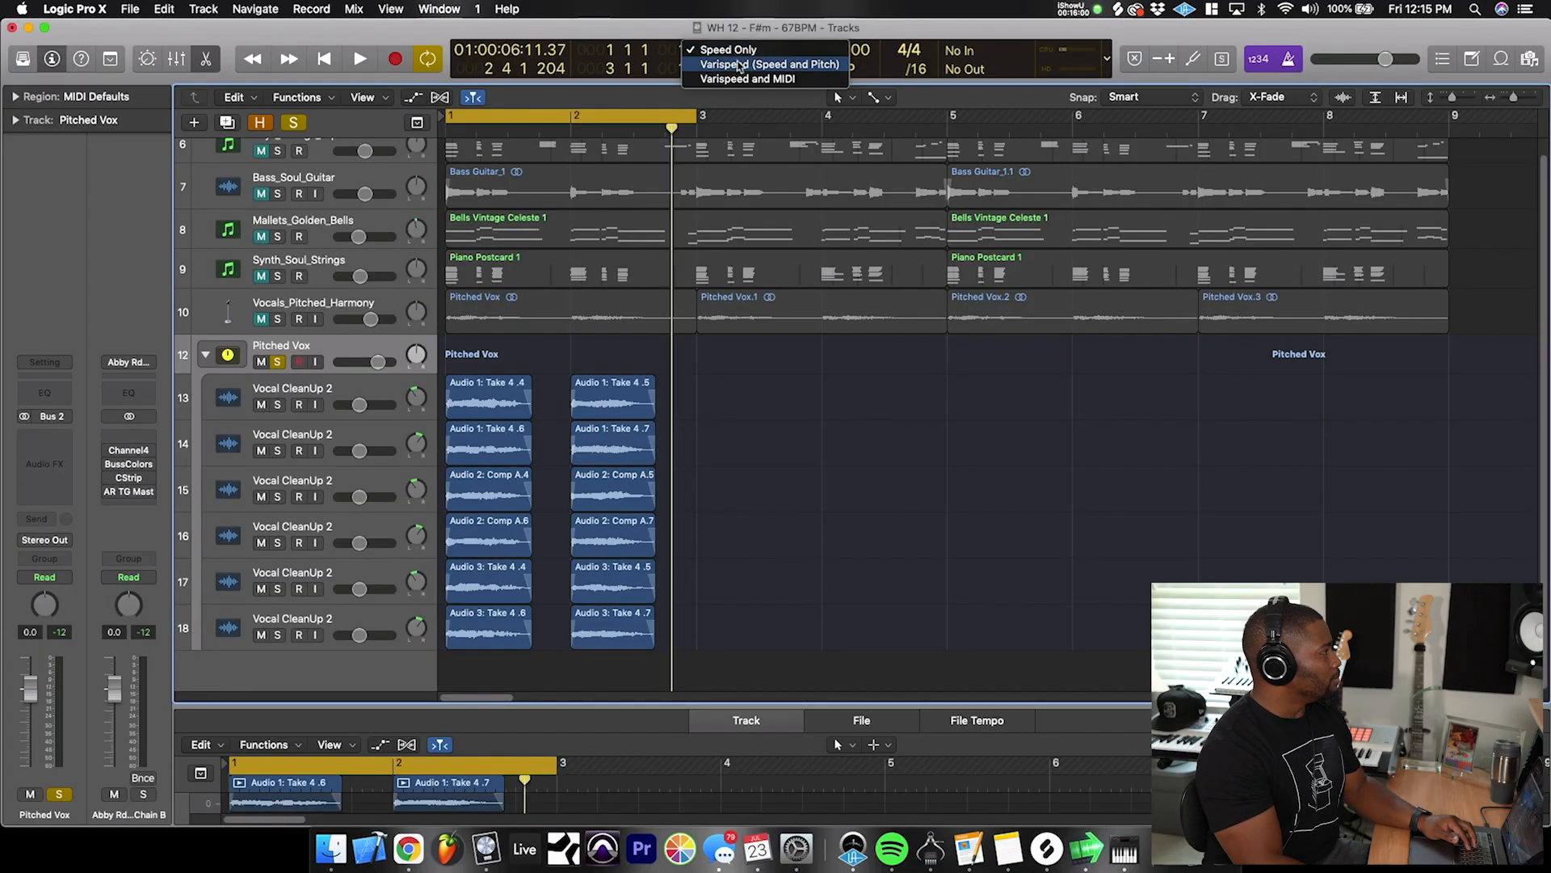
click(797, 66)
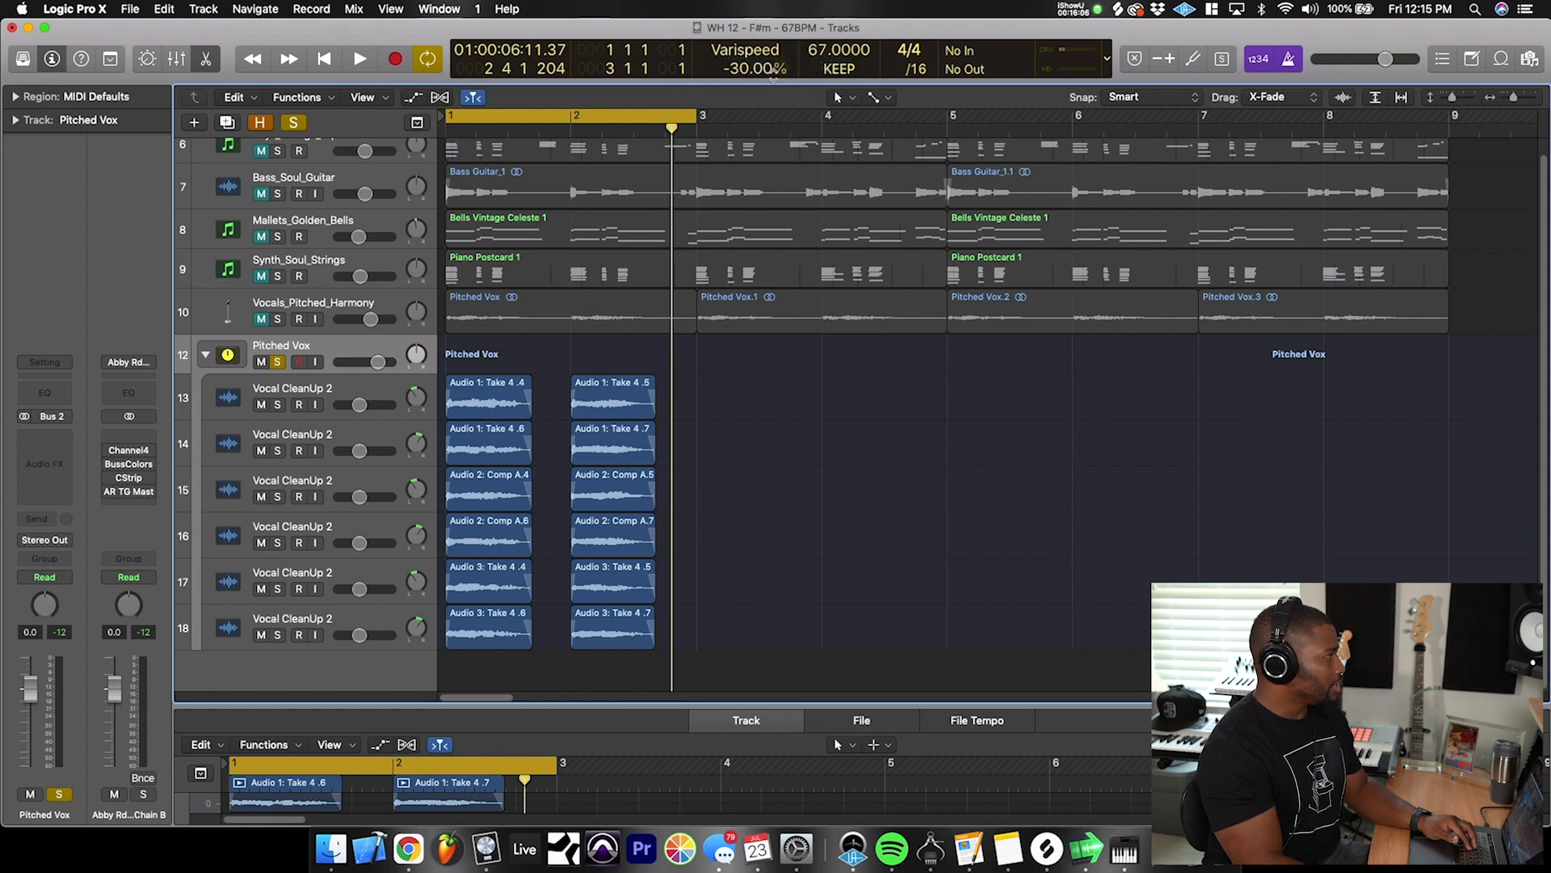
- Display the varispeed deviation as Detune (Semitones.Cents), set it to +12 semitones and play the Pitched Vox stack
click(786, 69)
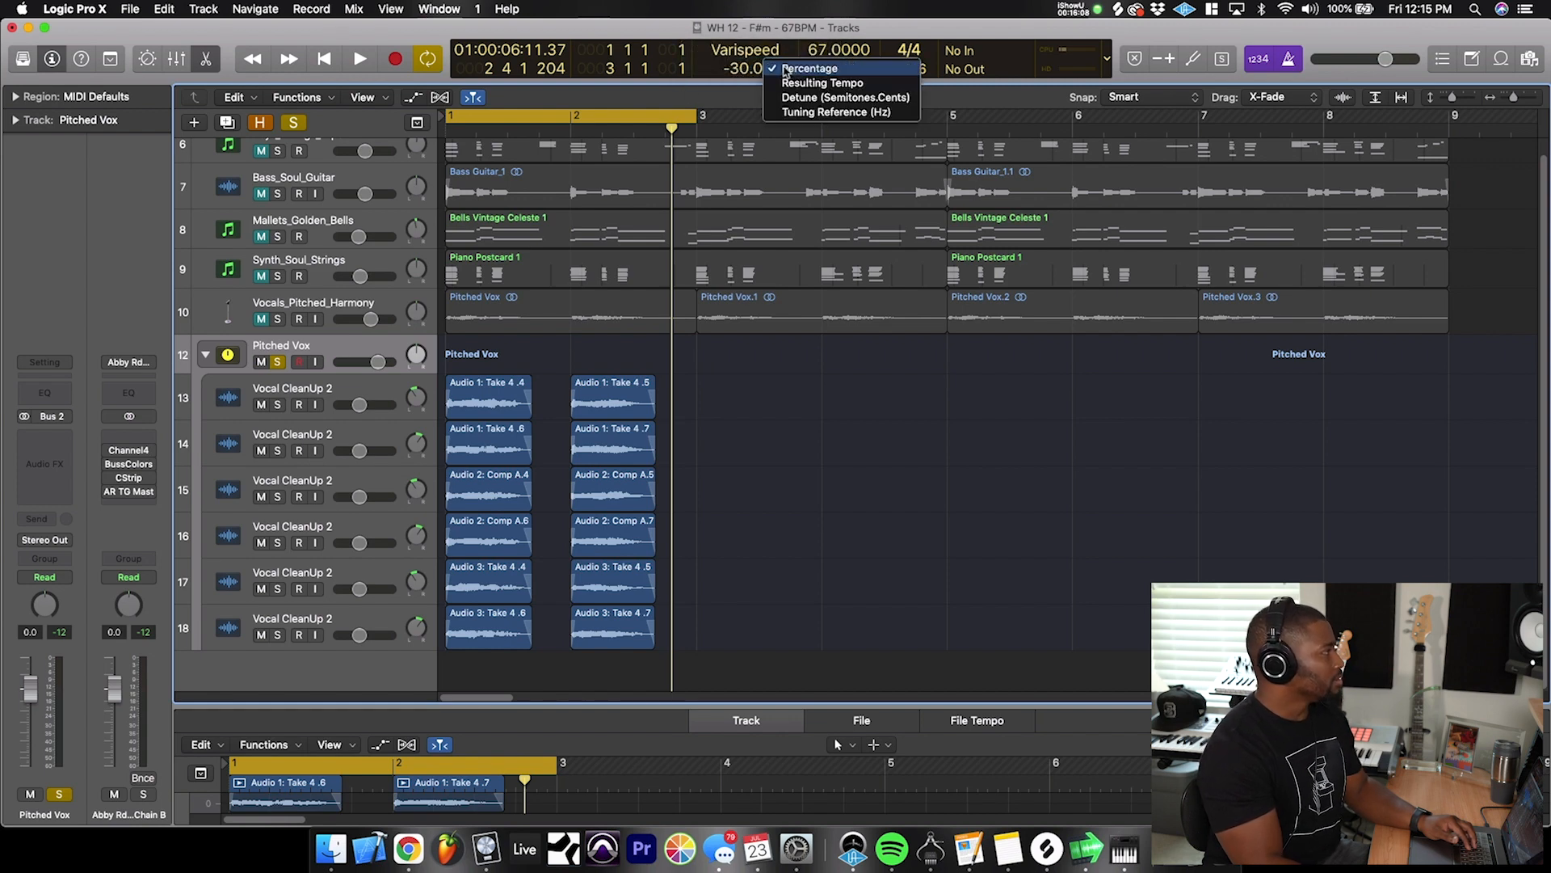
click(843, 97)
text(12.00st)
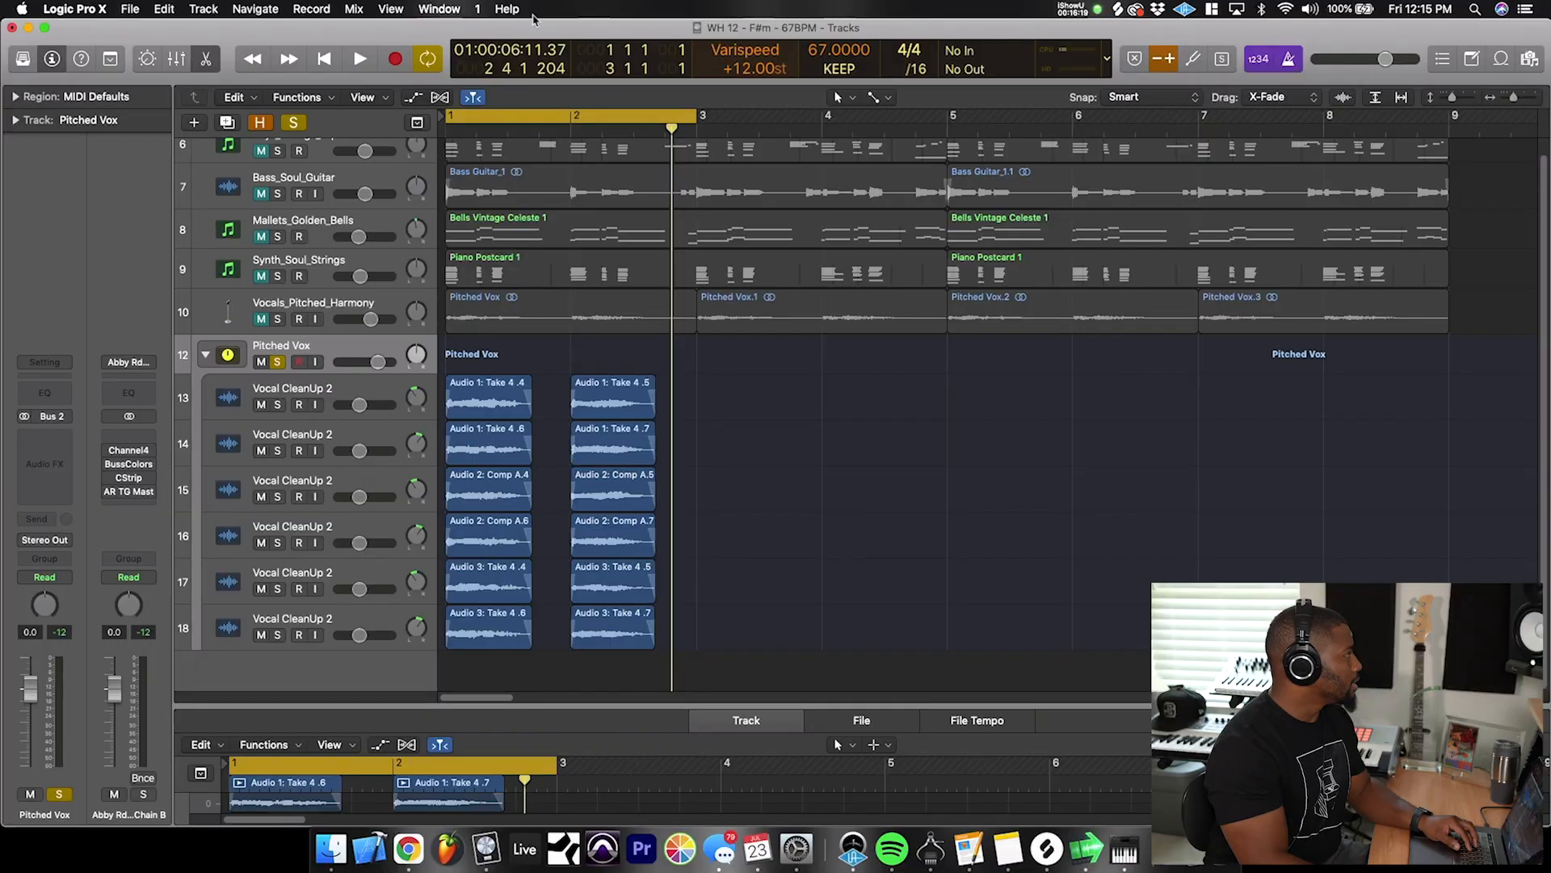
key(space)
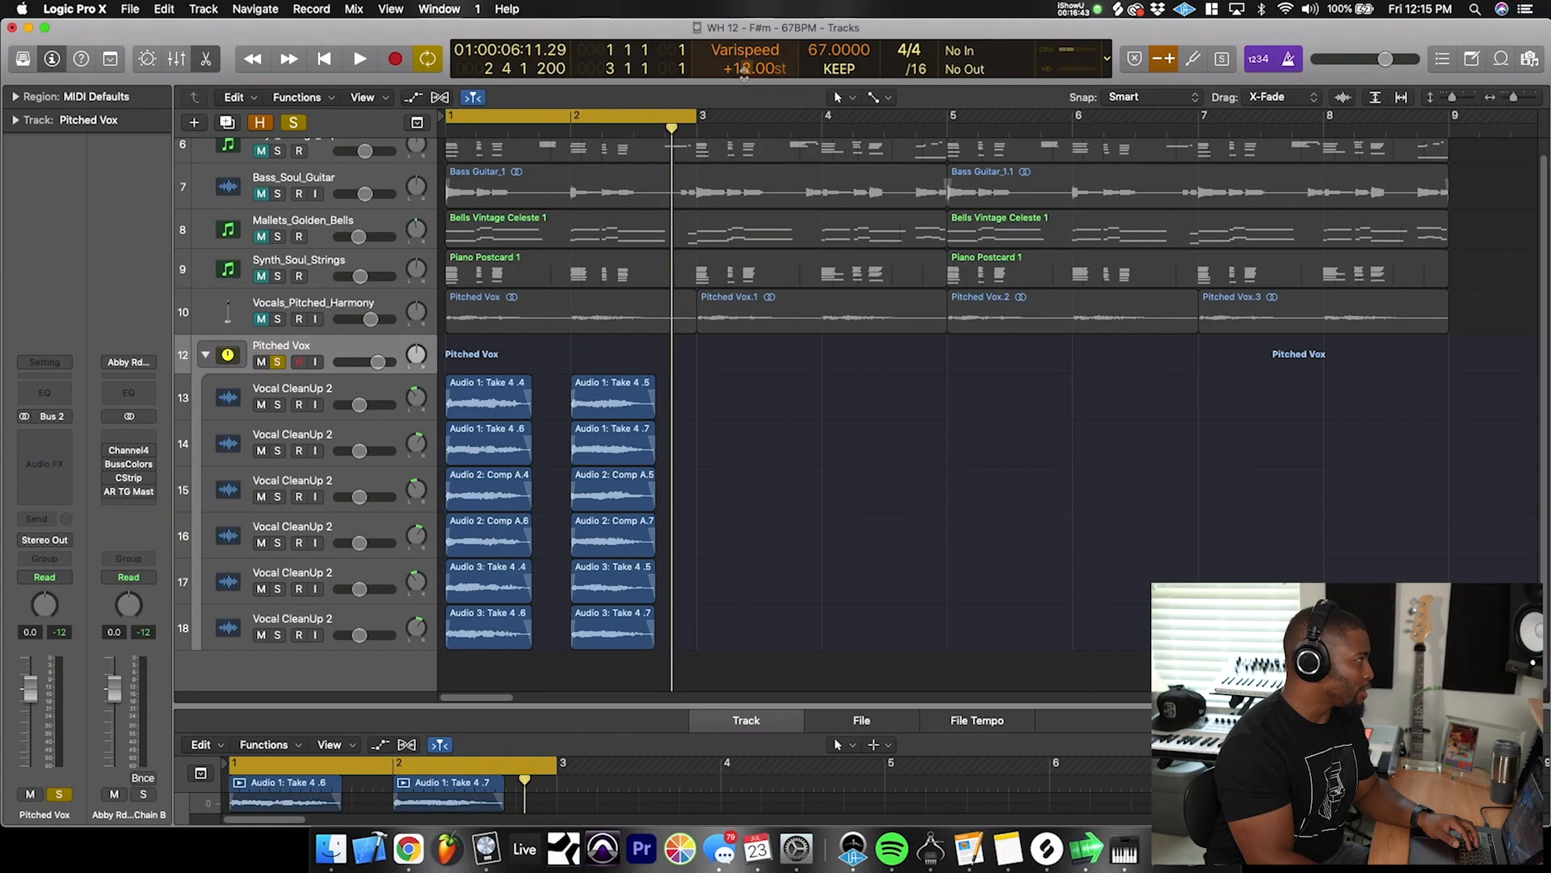
- Display varispeed as Resulting Tempo, lower the project tempo to 33.5 for a resulting 67 bpm, and play the Pitched Vox stack
click(786, 71)
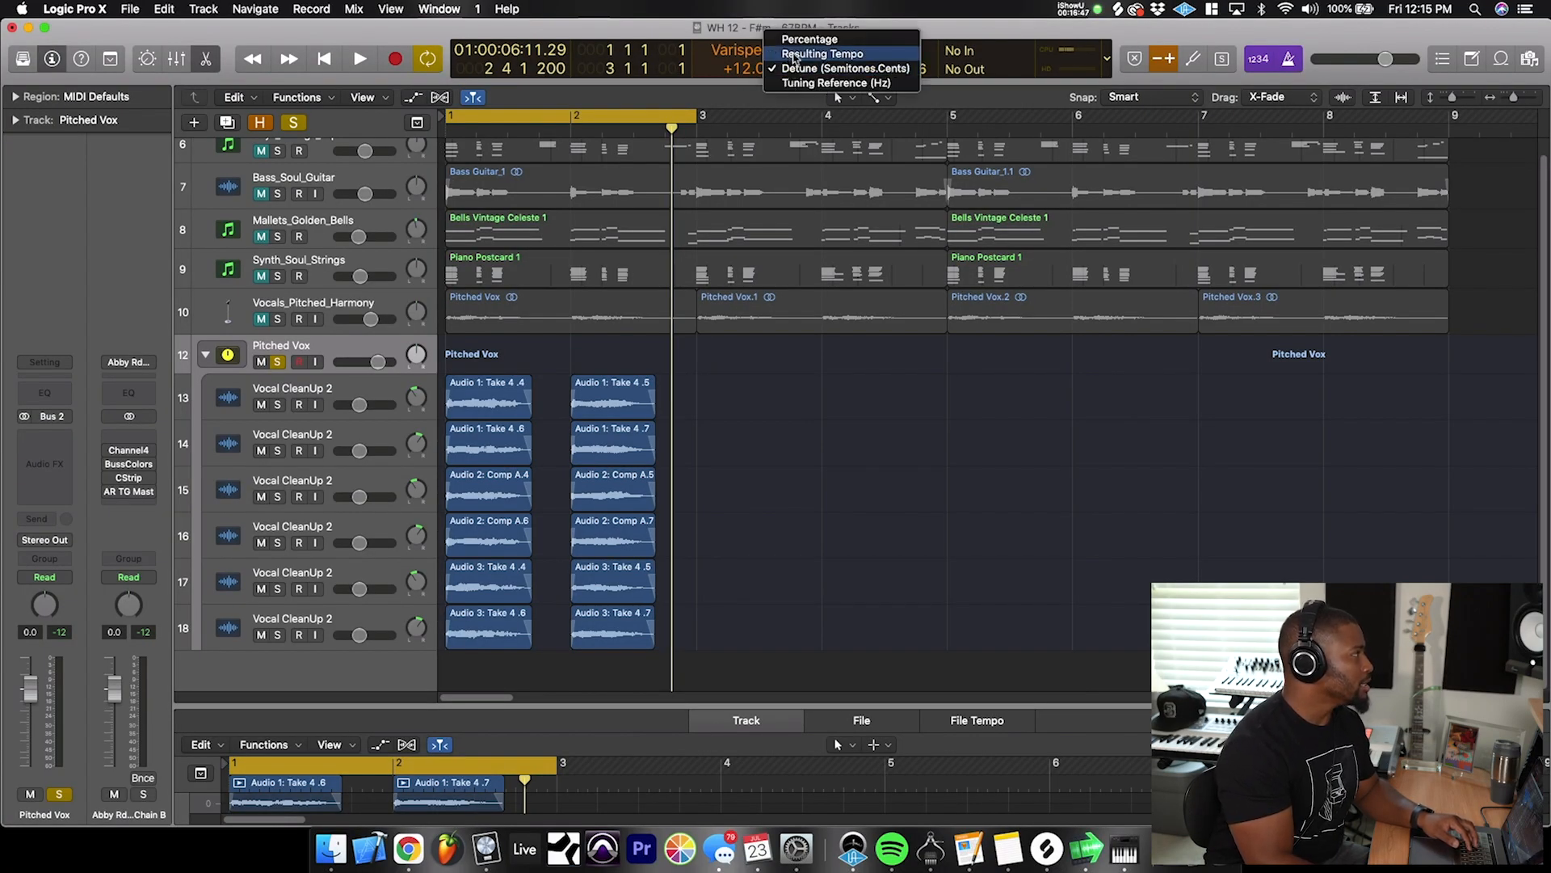
click(792, 54)
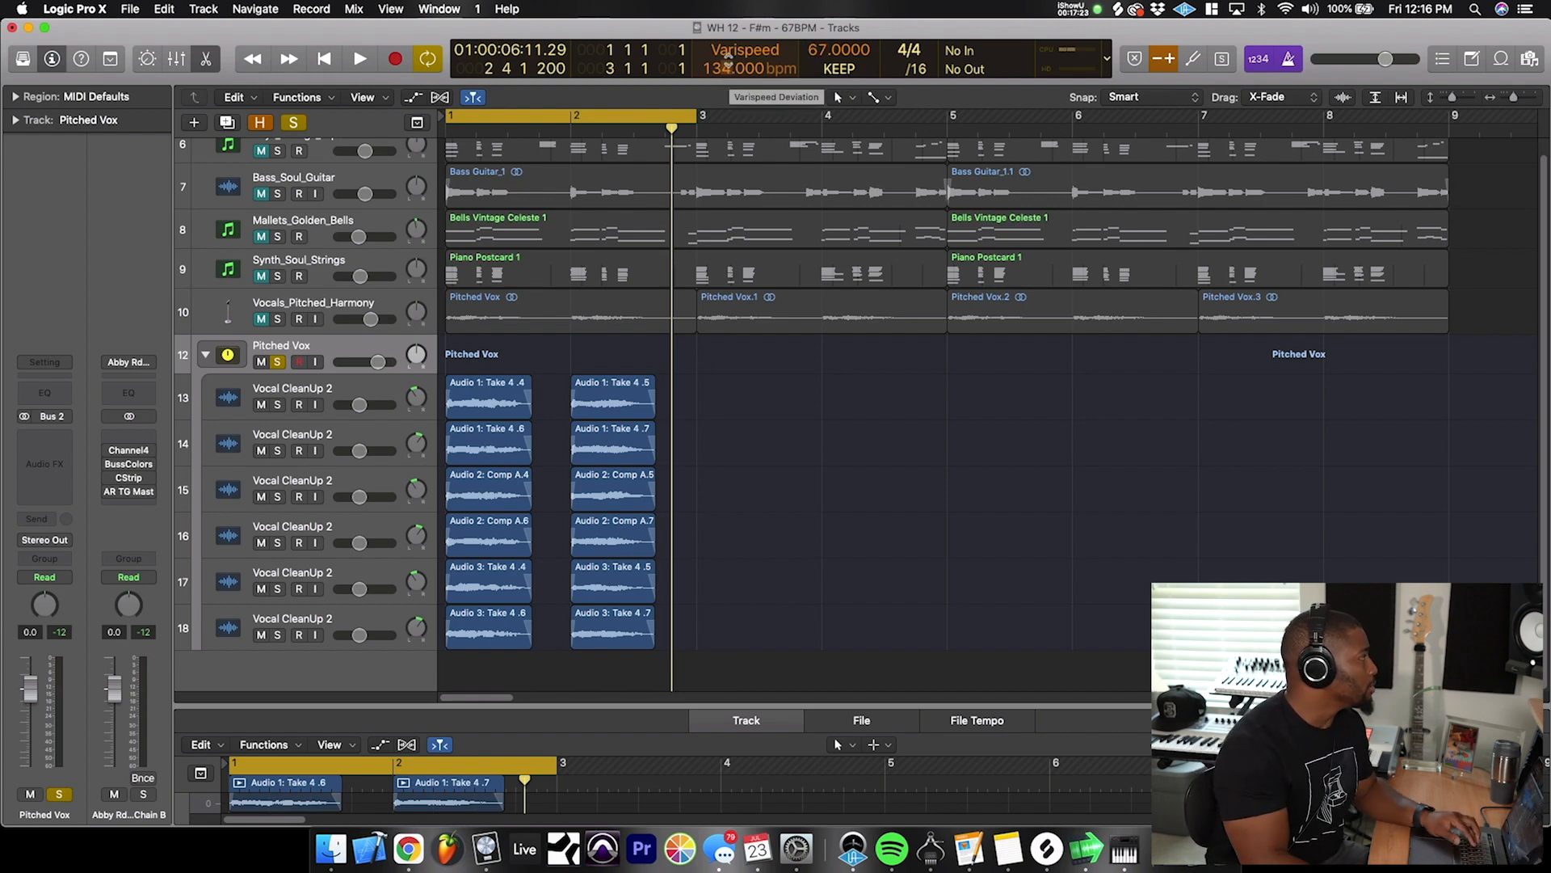
drag(818, 51, 818, 67)
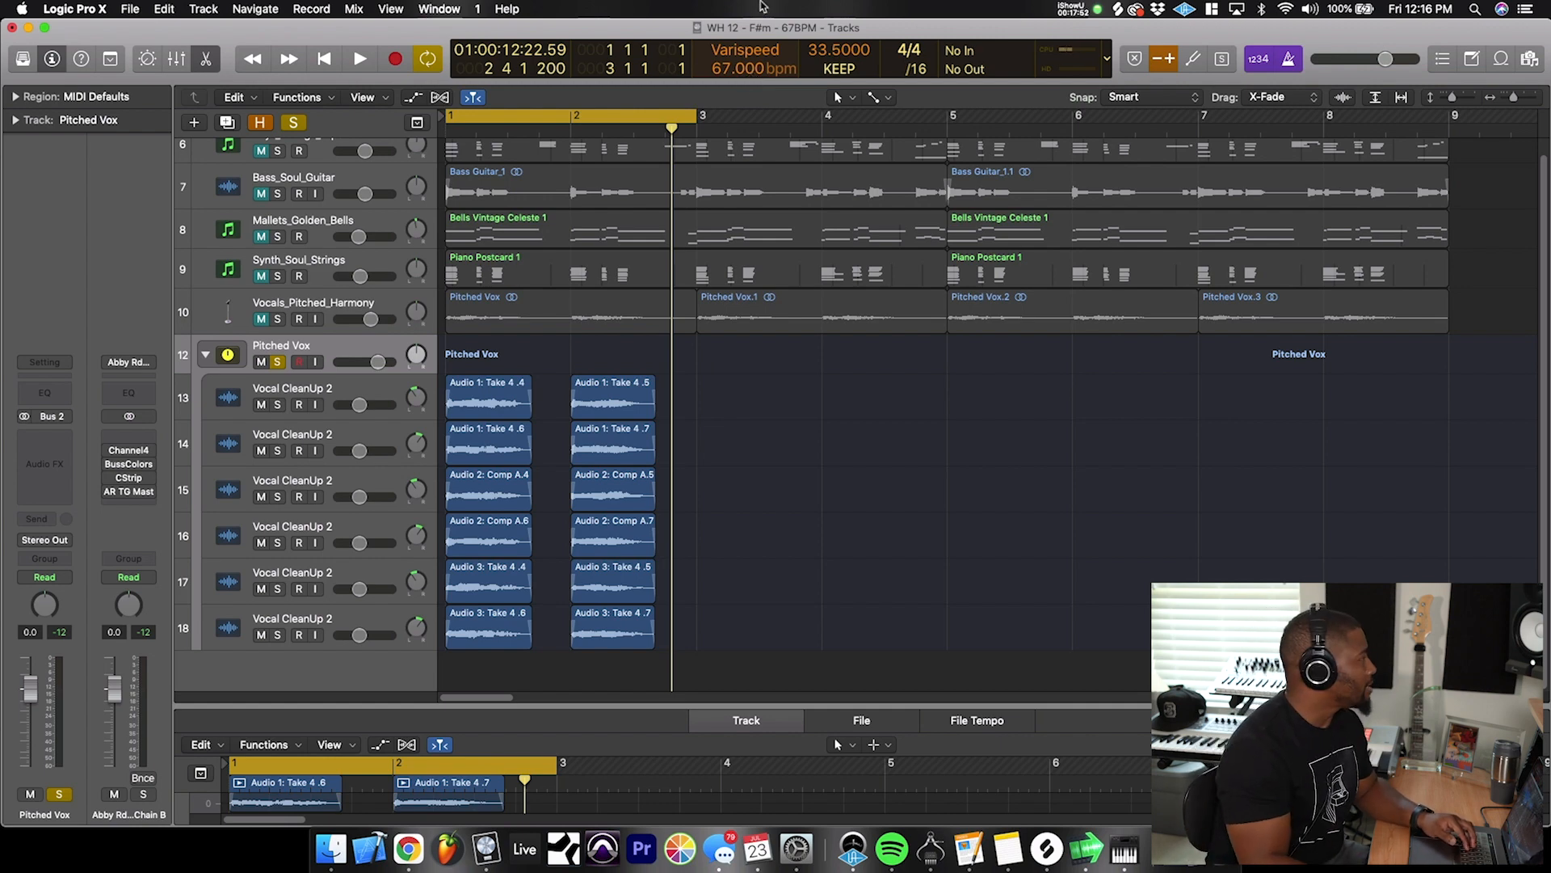
key(space)
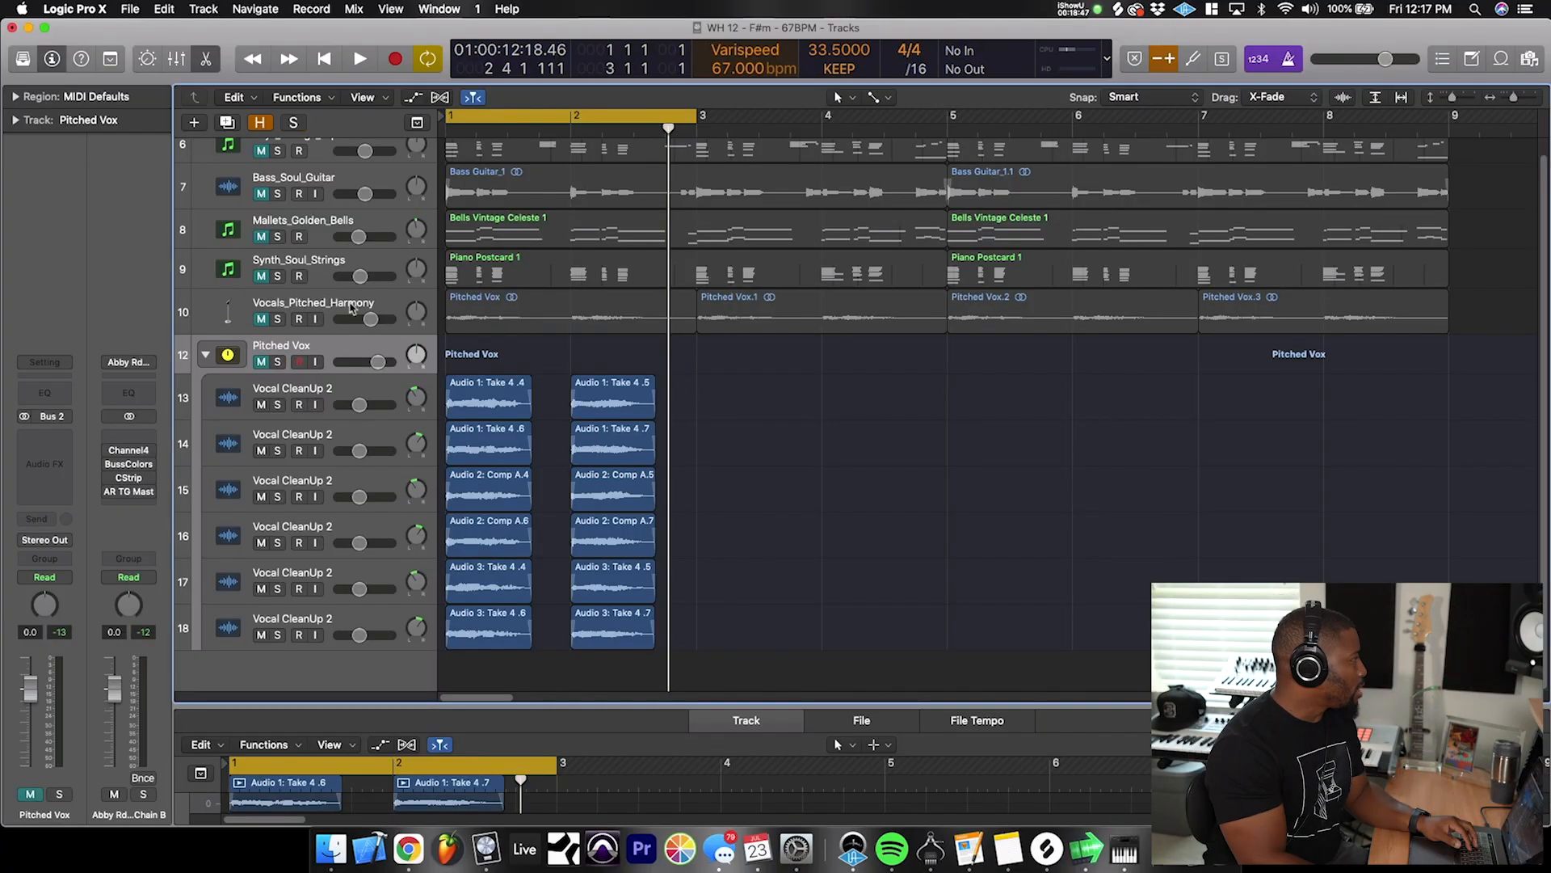
- Turn varispeed off, collapse the Pitched Vox stack and select the Vocals_Pitched_Harmony track
click(347, 304)
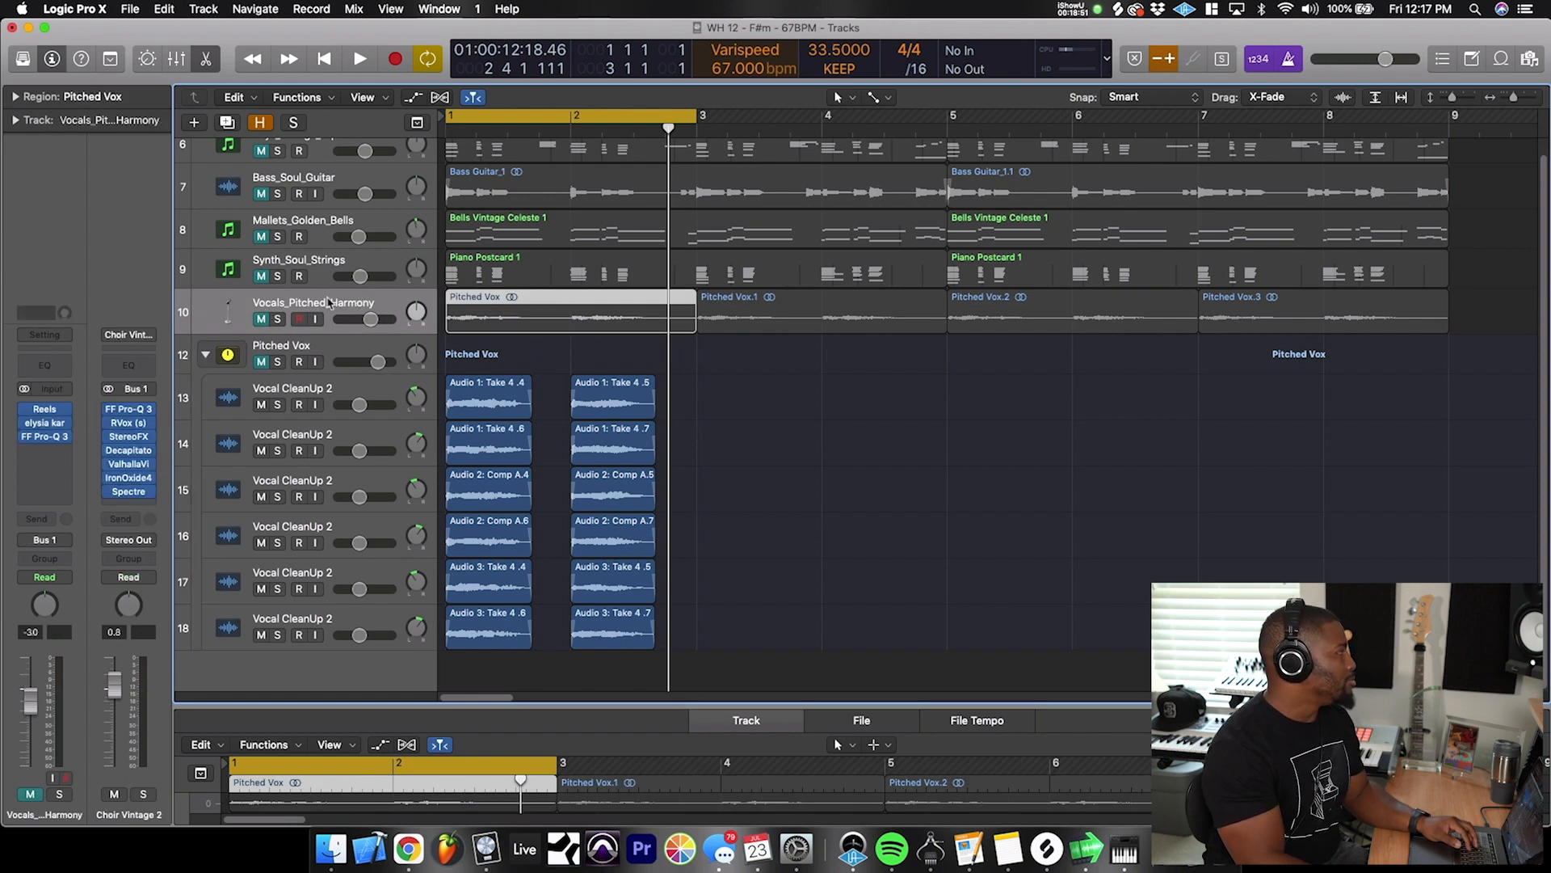
click(1166, 61)
click(205, 356)
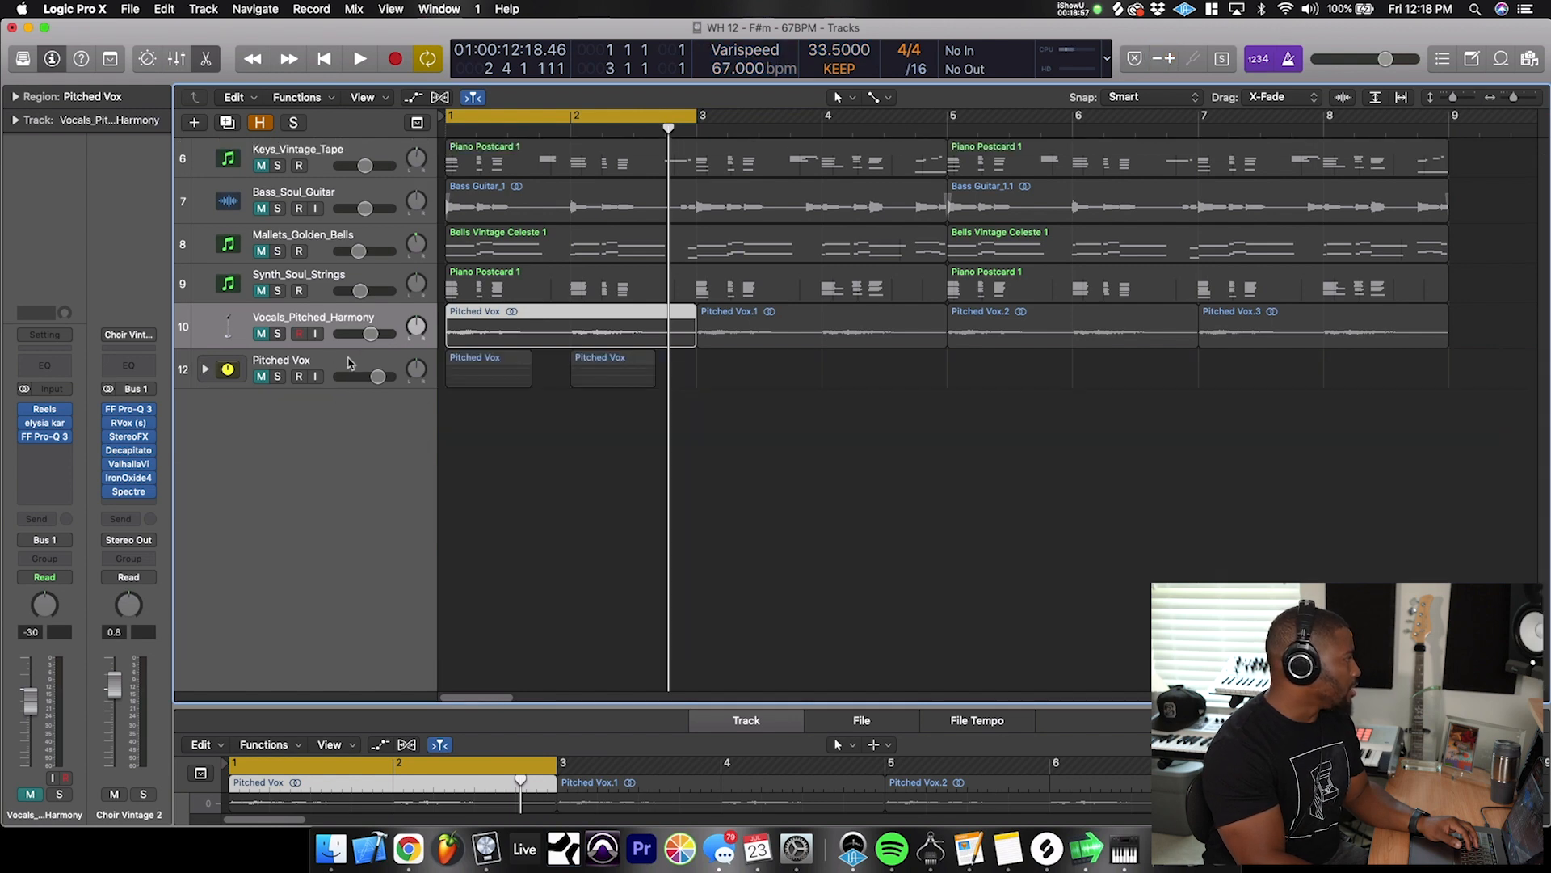
click(343, 362)
click(349, 322)
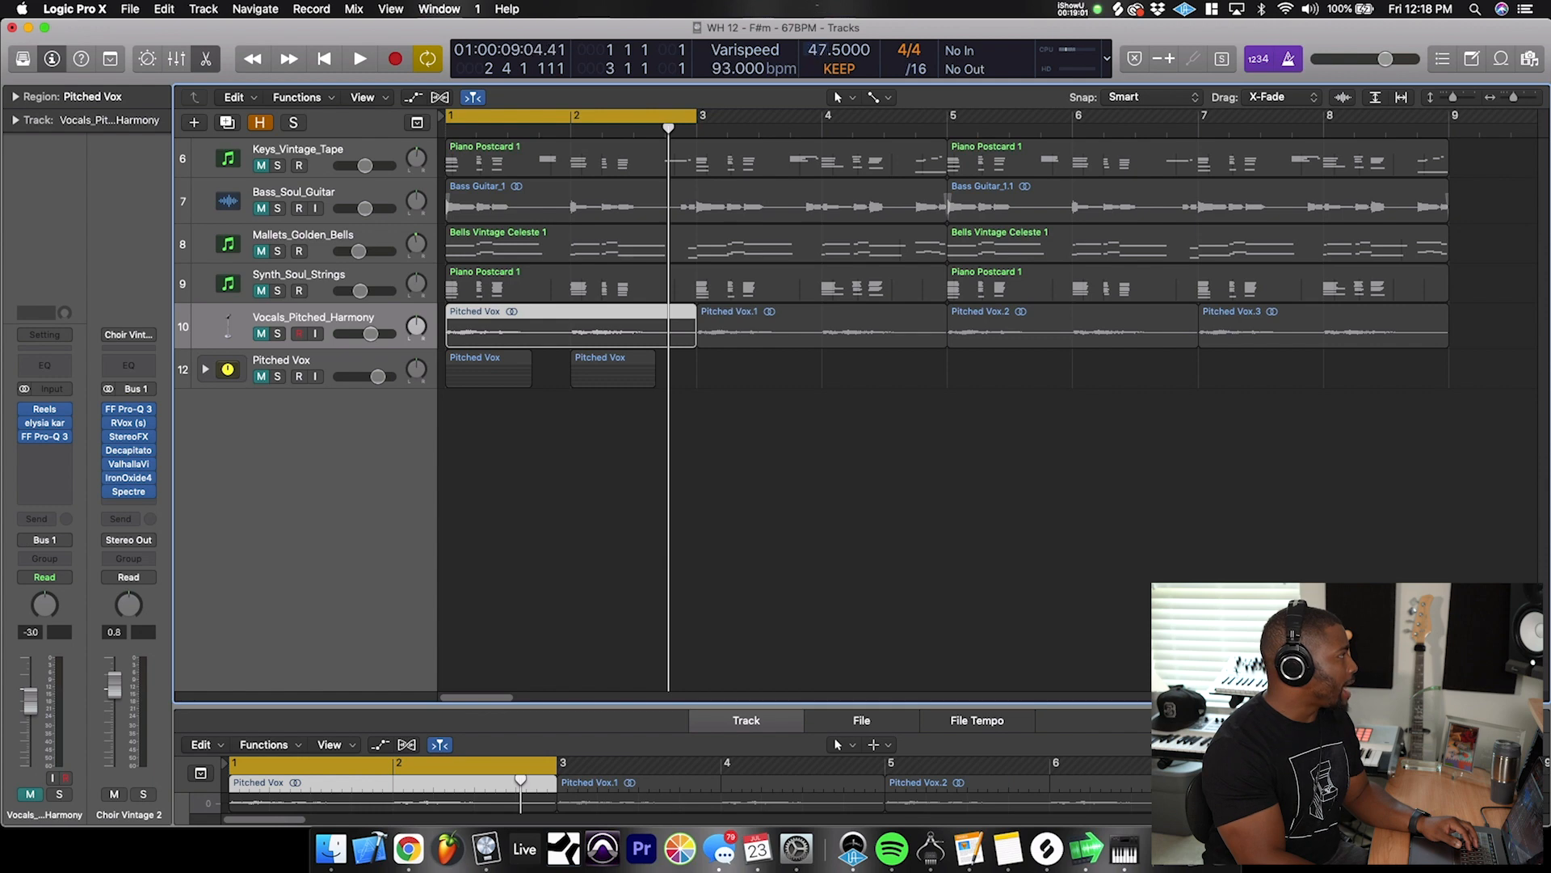
- Set the project tempo to 67 BPM
double_click(818, 45)
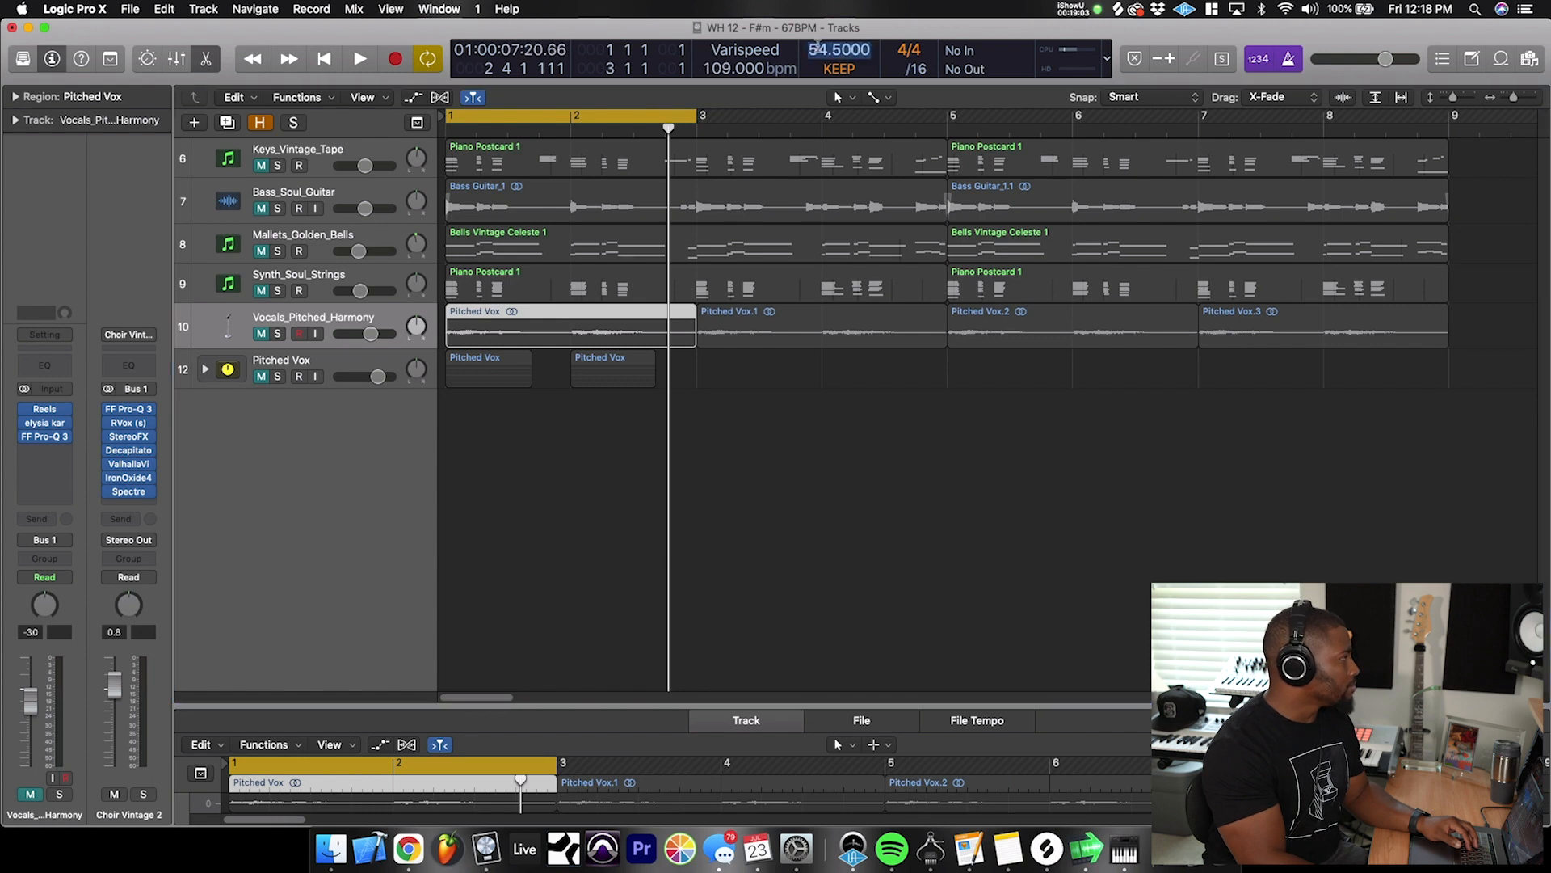
text(67)
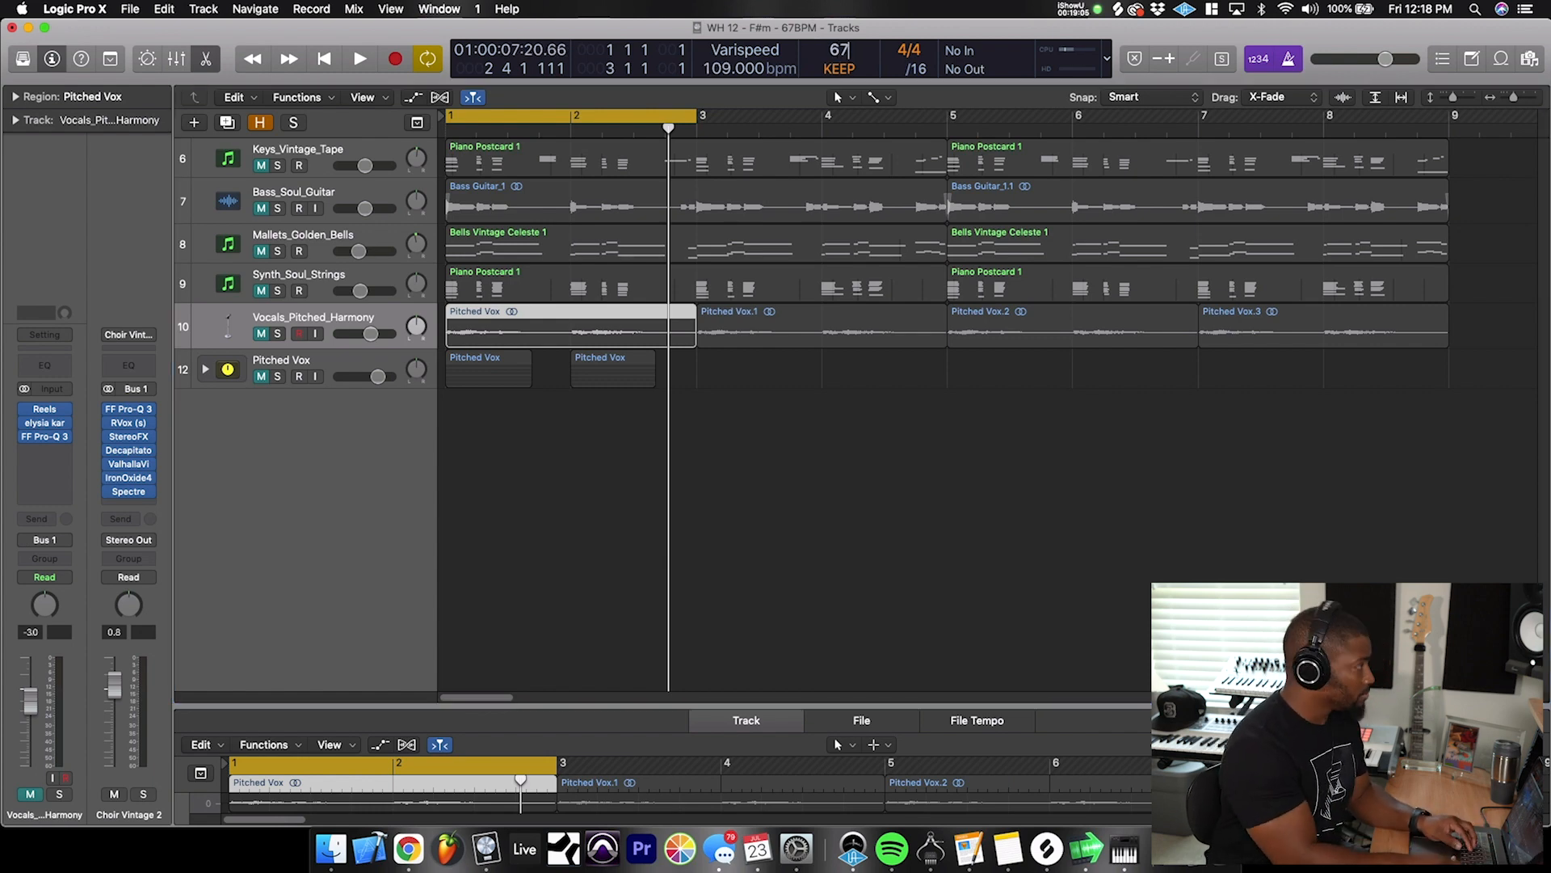
key(Return)
- Unmute the Vocals_Pitched_Harmony track and play it from the beginning
click(260, 337)
key(Return)
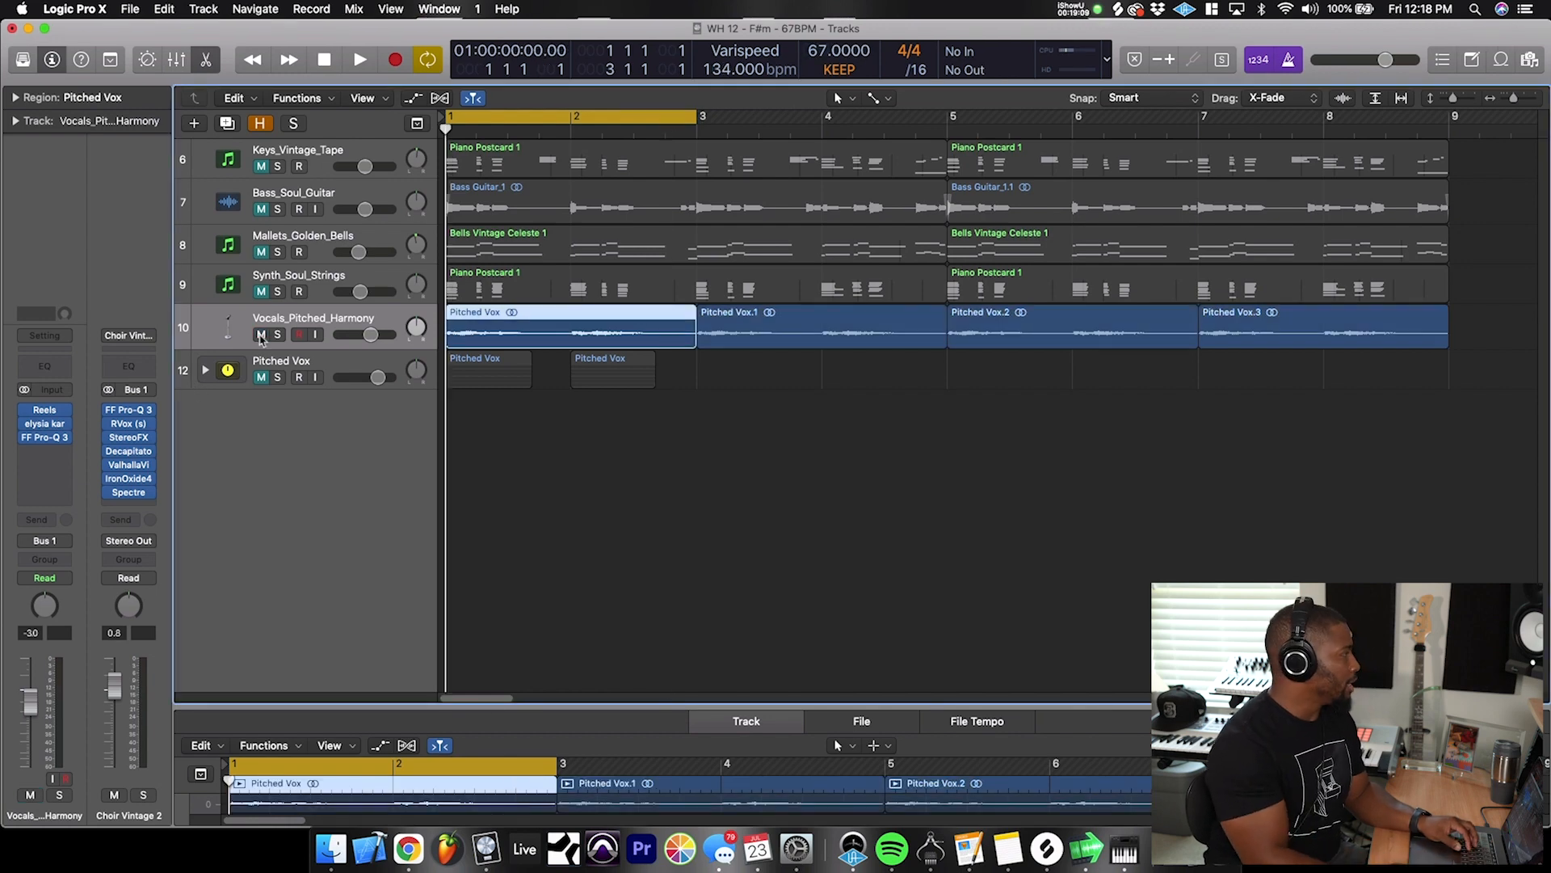
key(space)
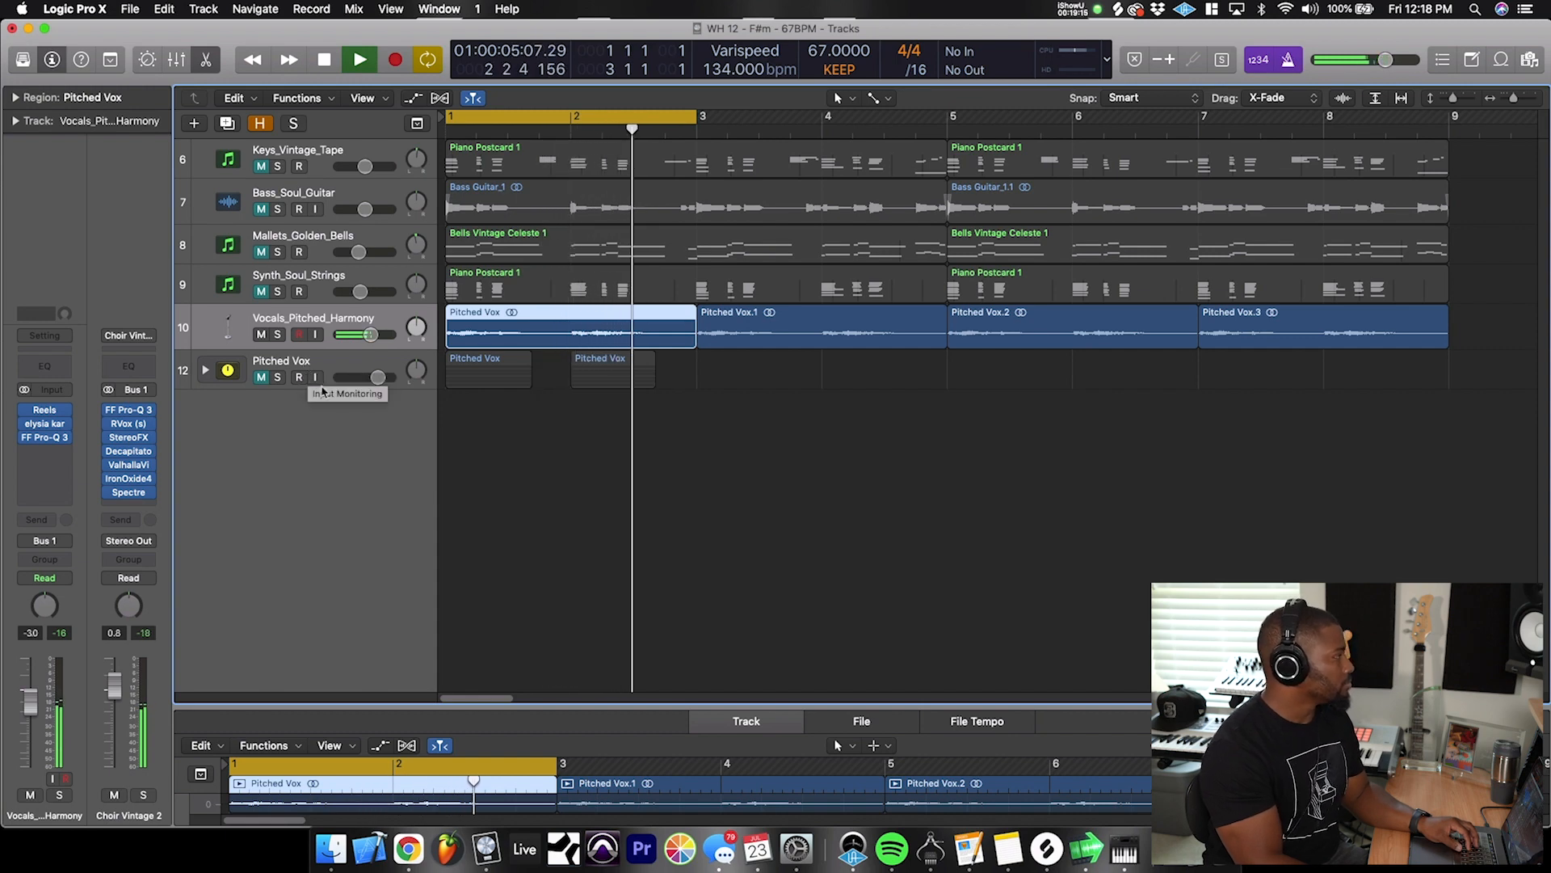
key(space)
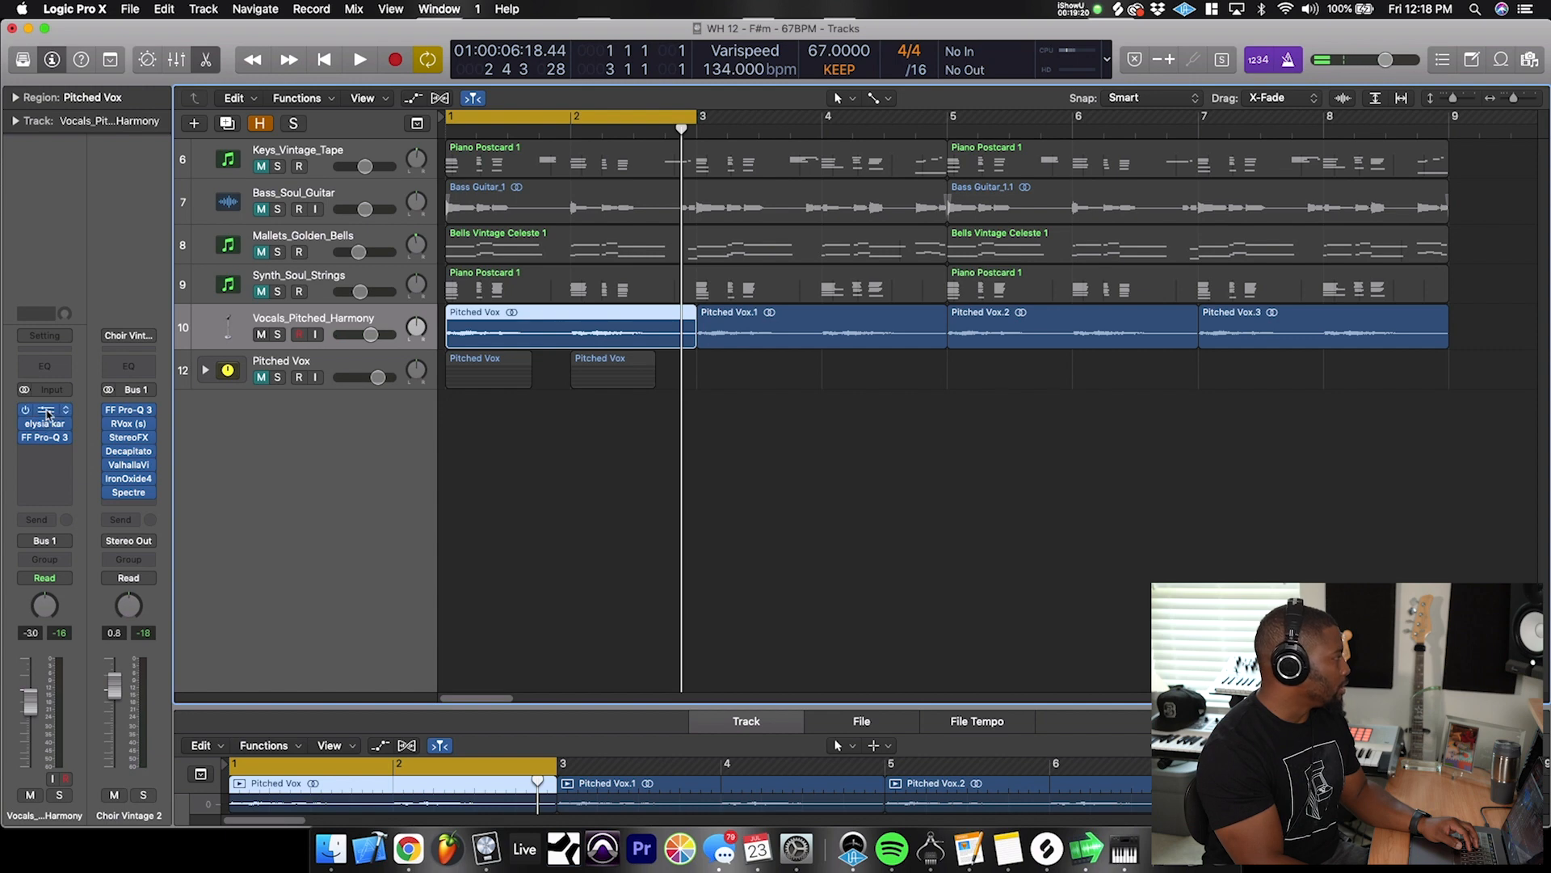
- Examine the elysia karacter mix and FF Pro-Q 3 settings on the Vocals_Pitched_Harmony track, closing each plug-in after viewing
click(58, 428)
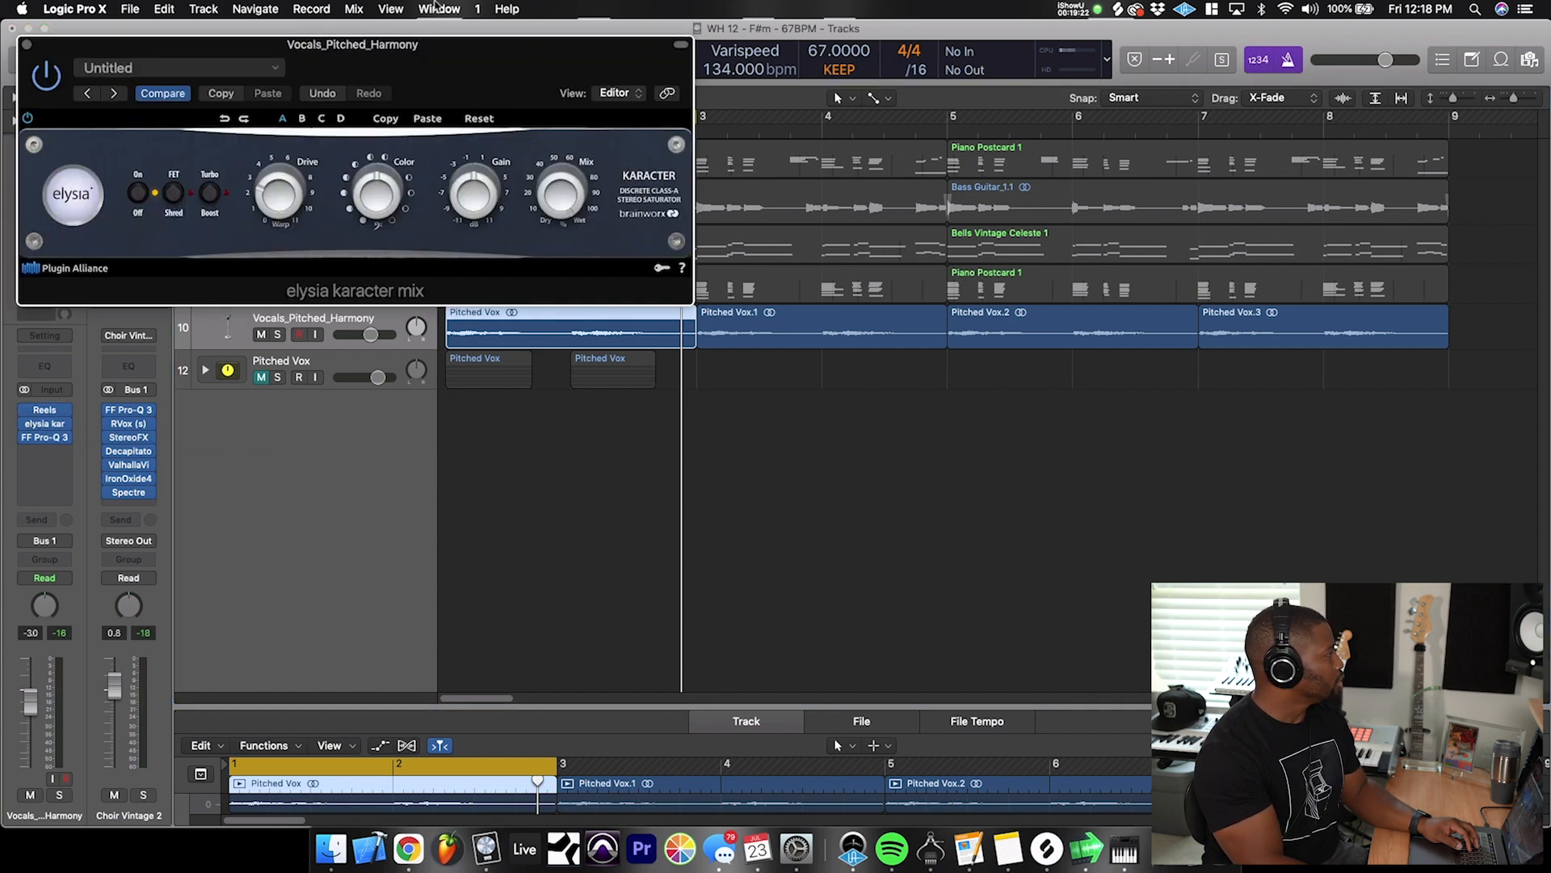
drag(430, 54, 811, 188)
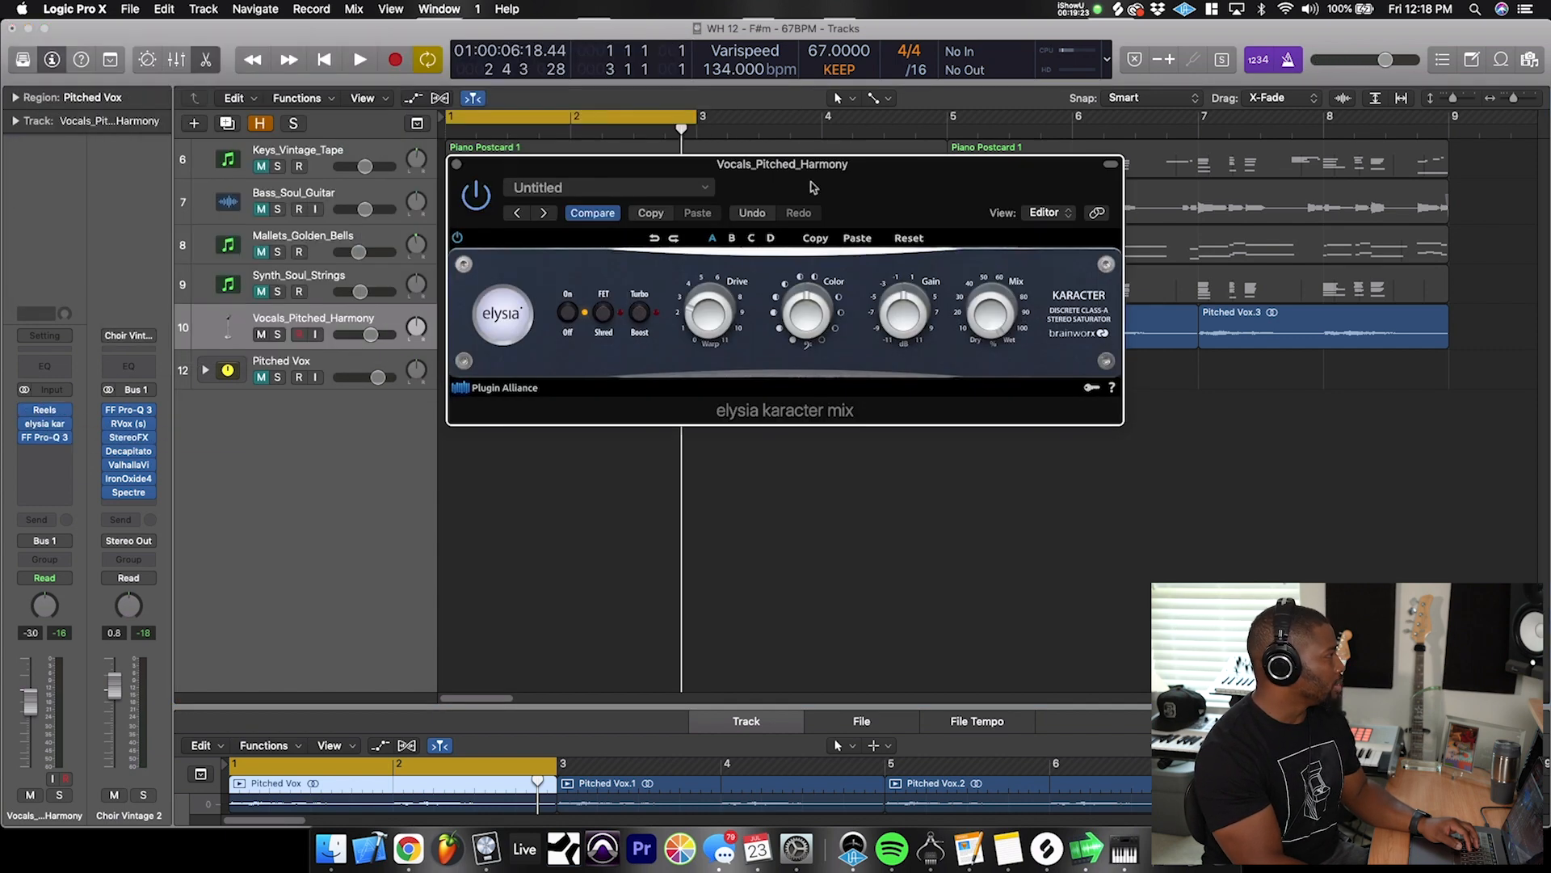
click(456, 164)
click(58, 440)
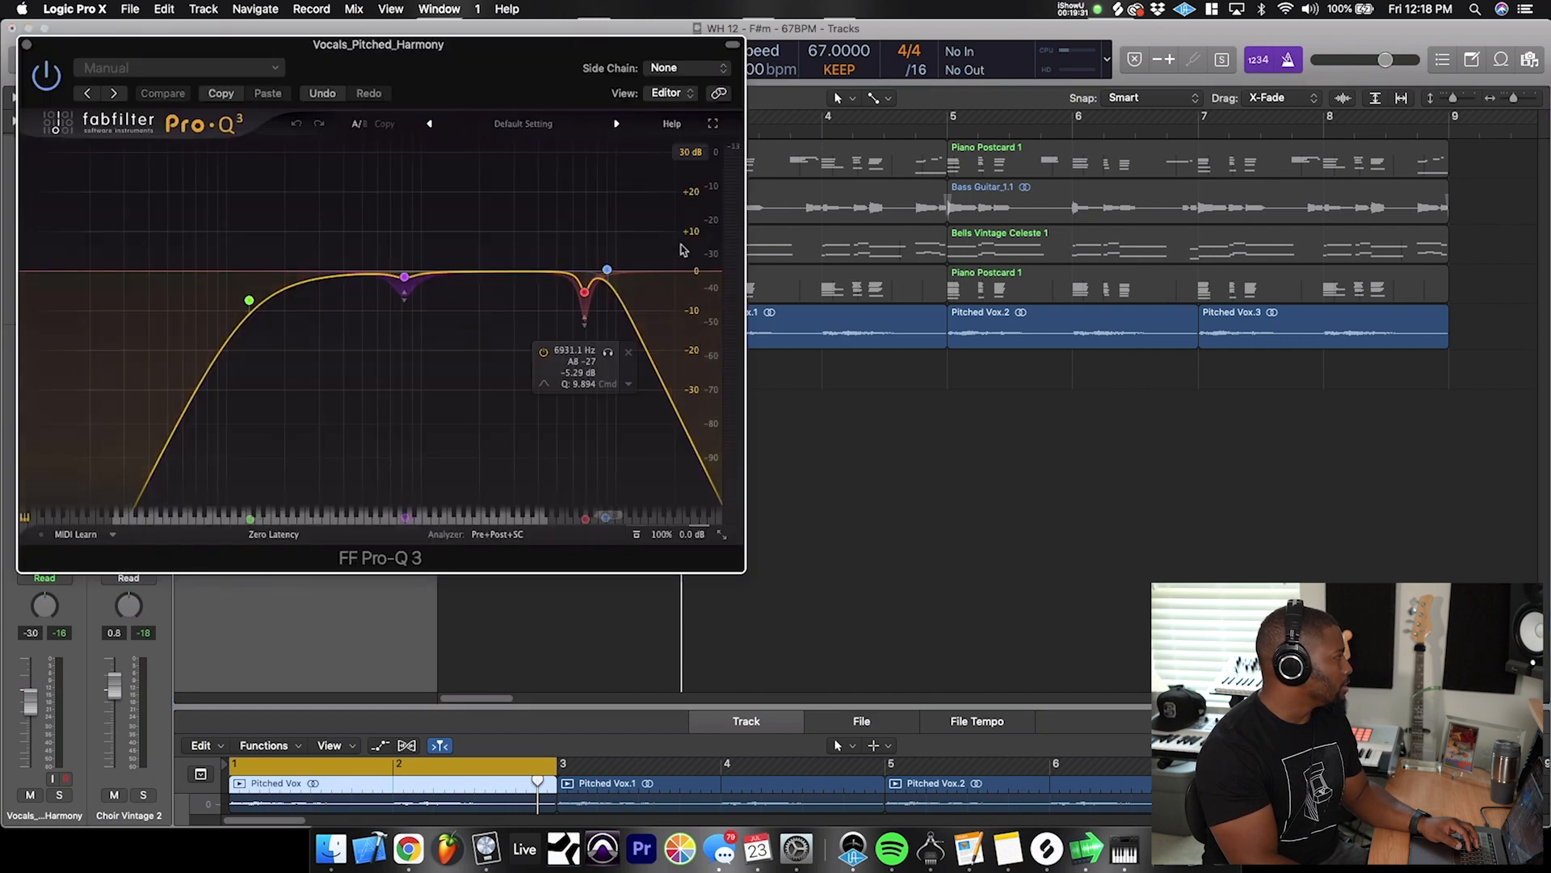
click(25, 45)
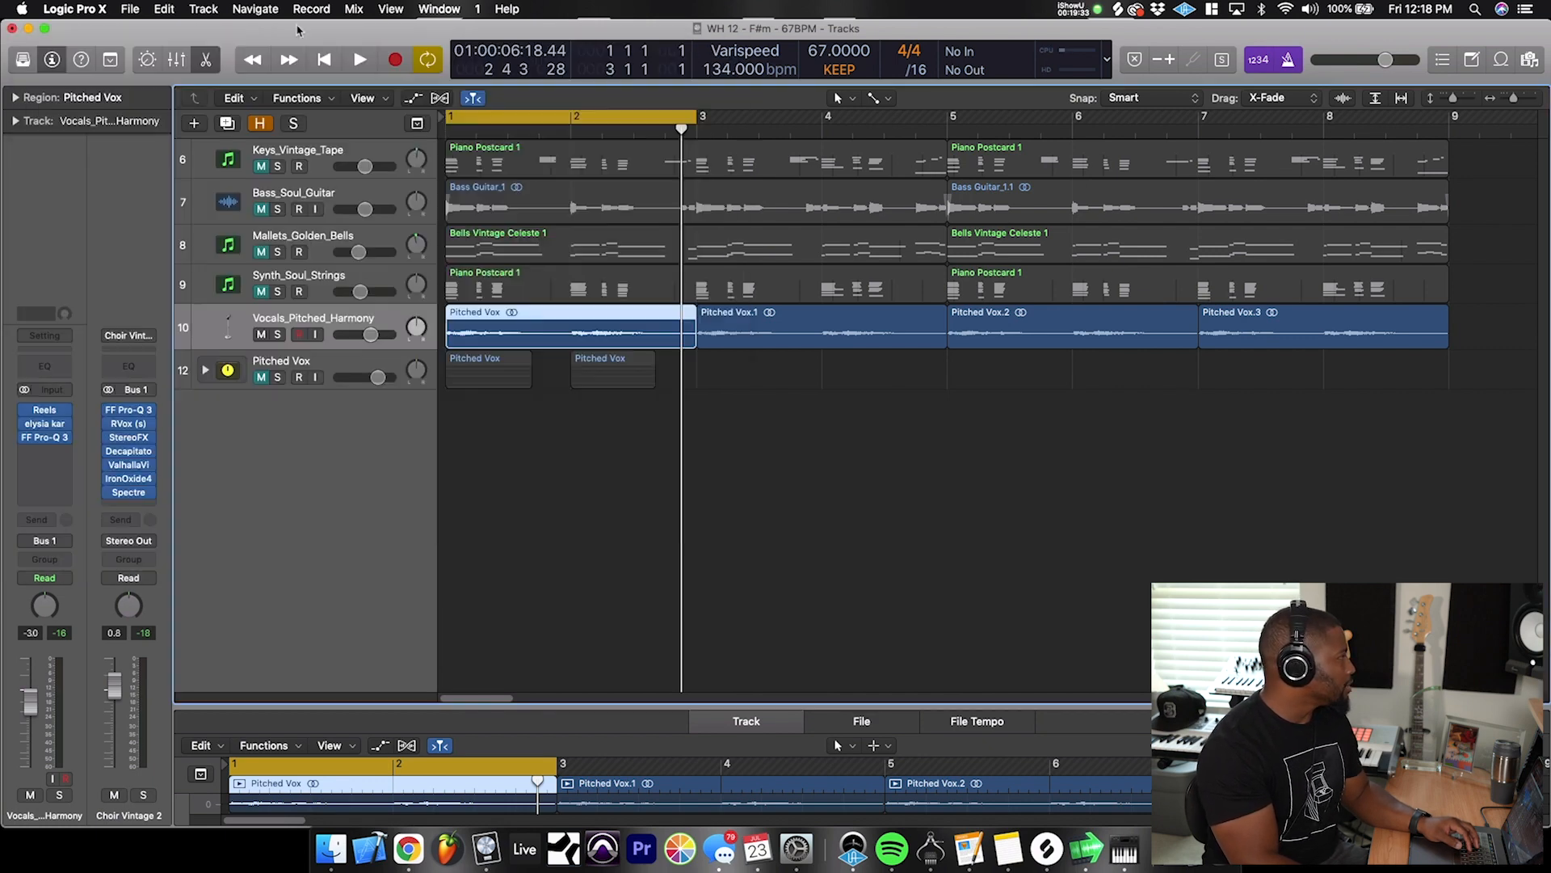
- Unmute the keys, bass, mallets and strings tracks, extend the cycle range to bar 9 and play the arrangement
drag(261, 292, 266, 164)
drag(695, 118, 1448, 118)
key(space)
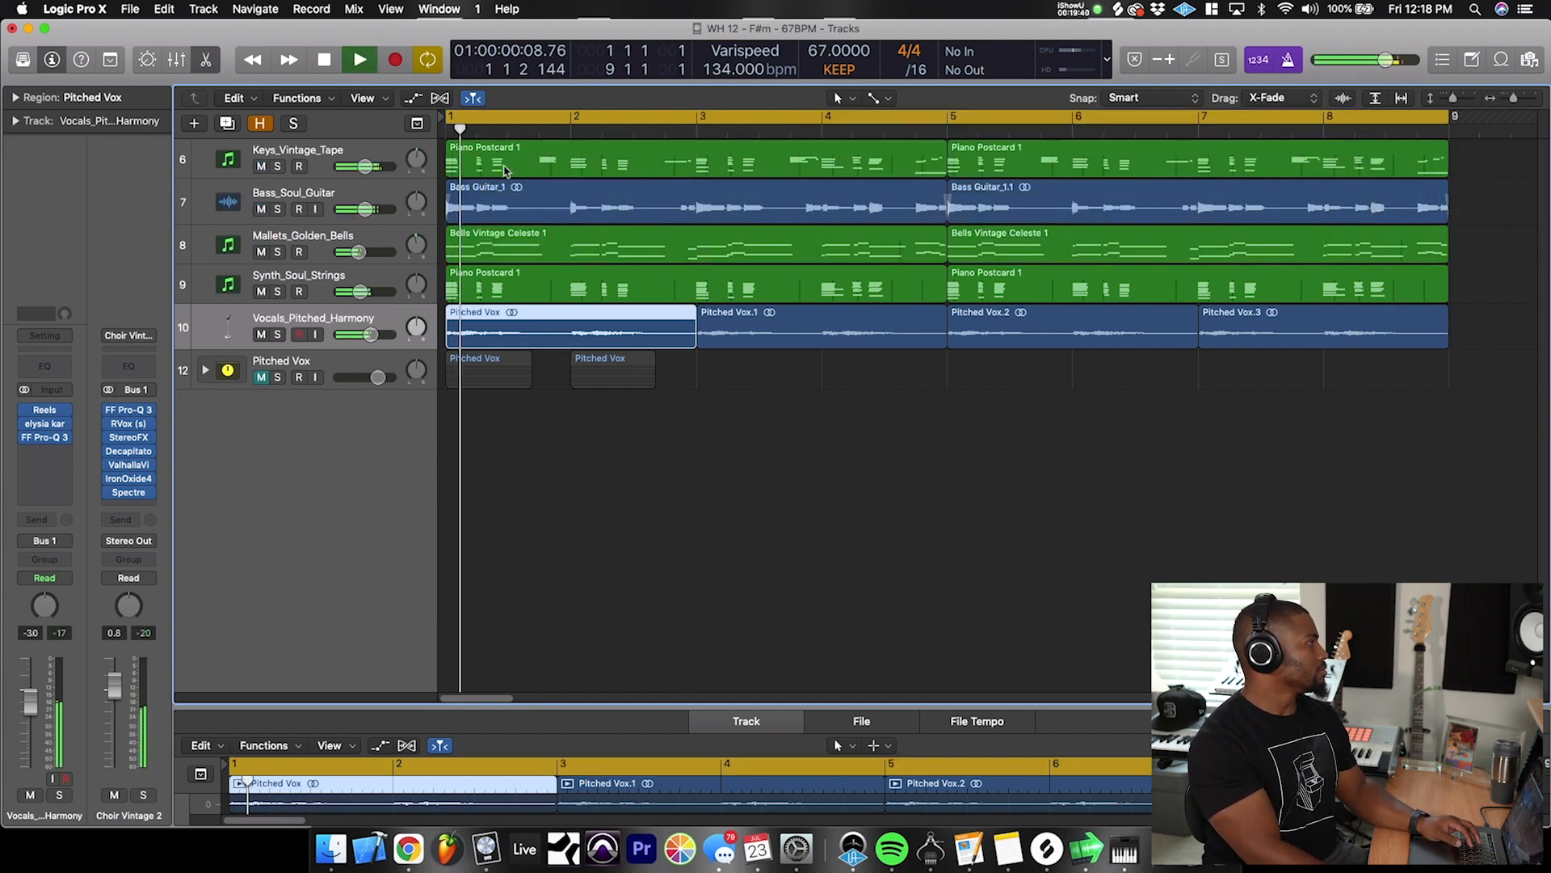